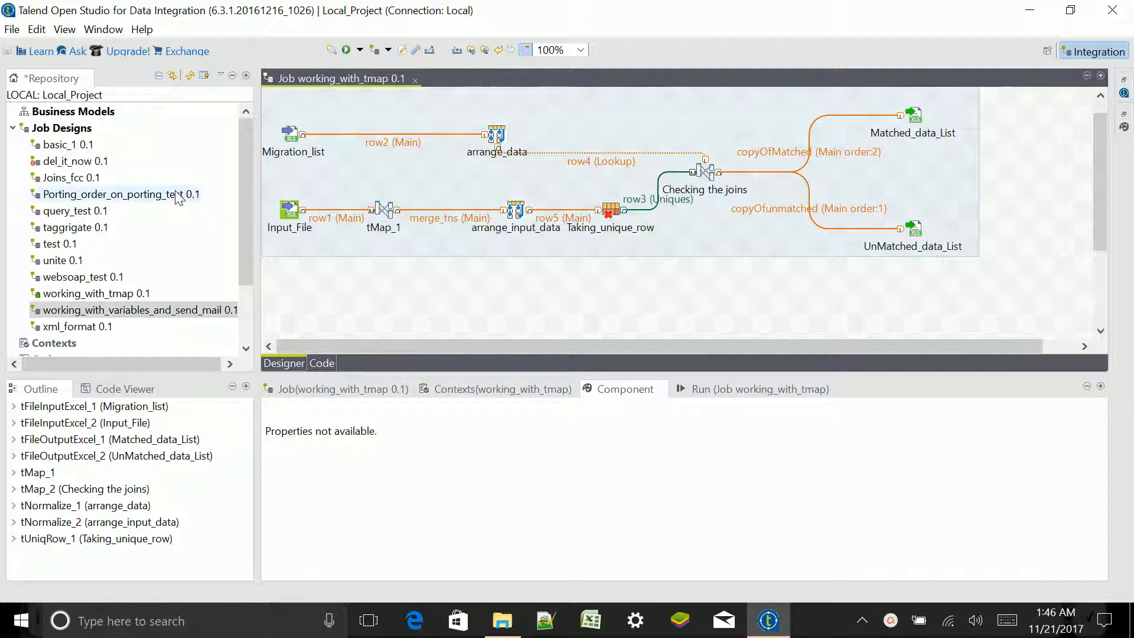
Copy the source file path from the Migration_list component's basic settings.
click(296, 139)
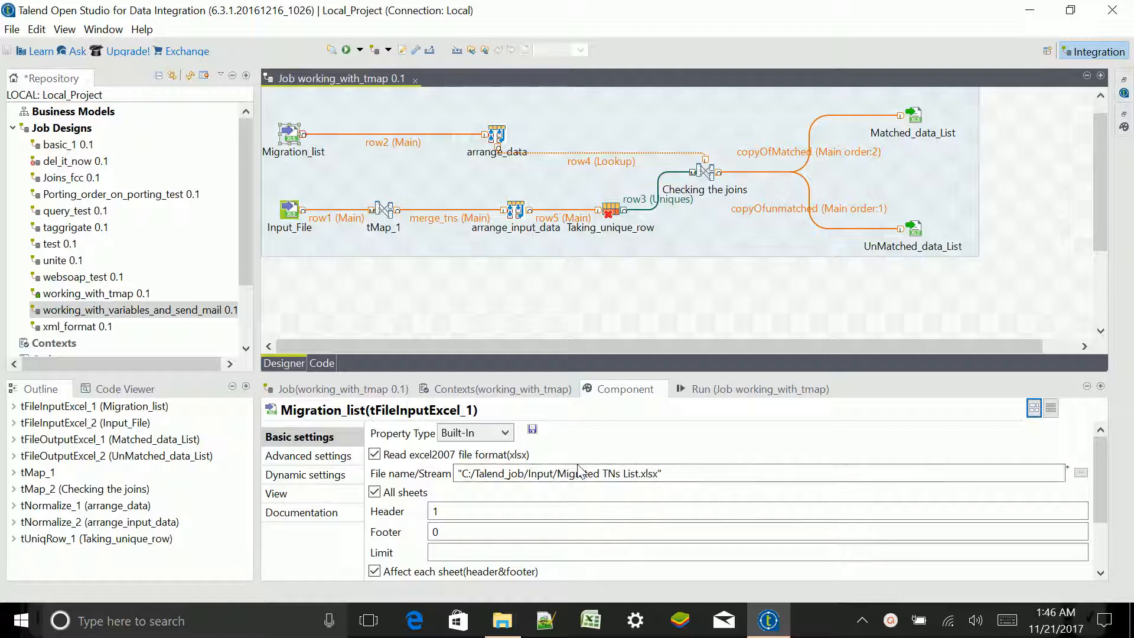
drag(464, 472, 657, 473)
key(ctrl+c)
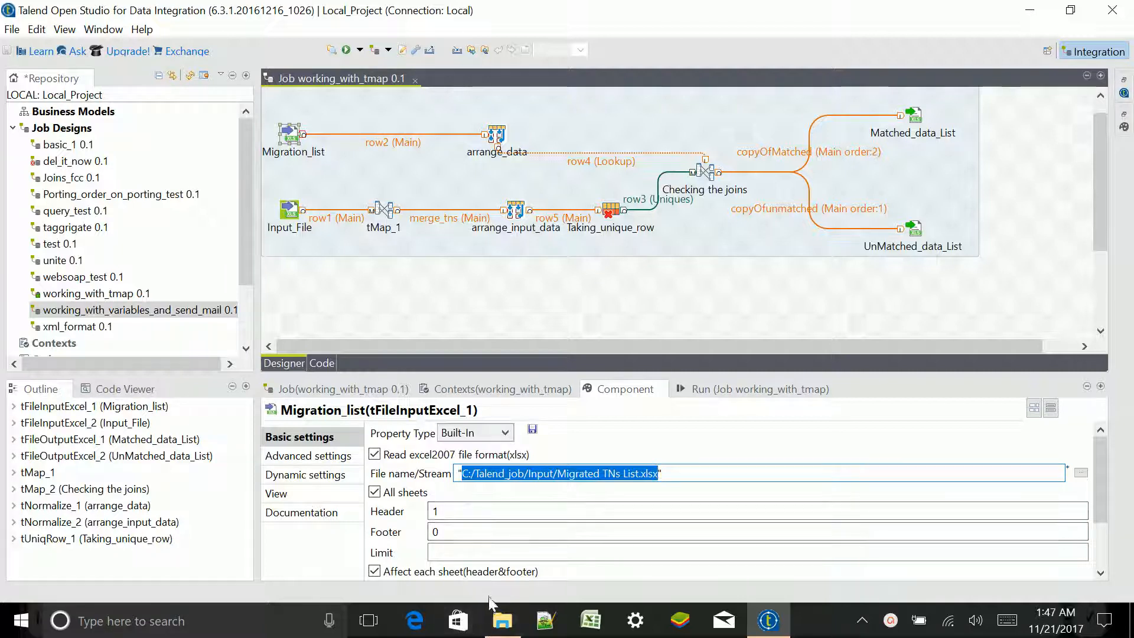
Switch to File Explorer and go to the C:/Talend_job/Input folder using the copied path without its file name.
click(502, 620)
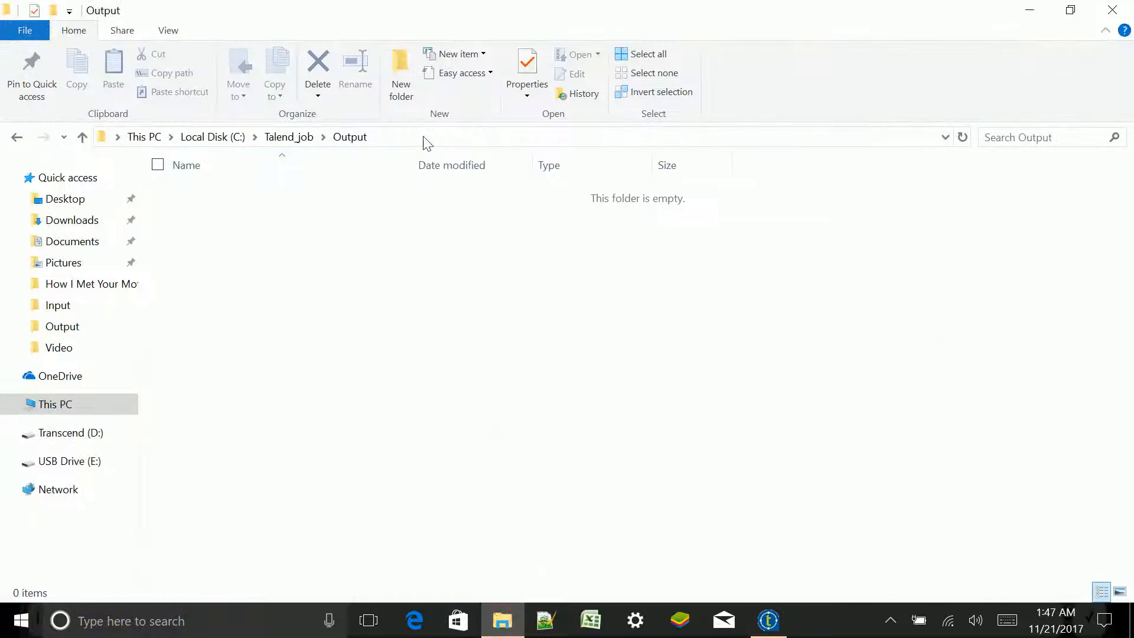
click(424, 139)
key(ctrl+v)
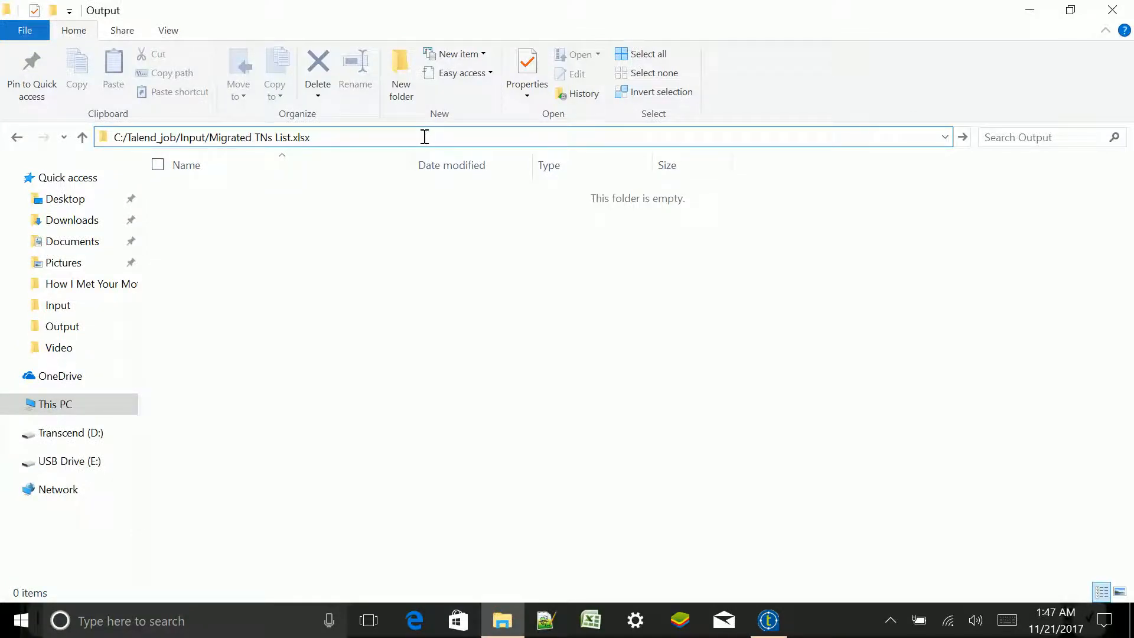
key(BackSpace)
key(BackSpace)
key(BackSpace)
key(BackSpace)
key(BackSpace)
key(BackSpace)
key(BackSpace)
key(BackSpace)
key(BackSpace)
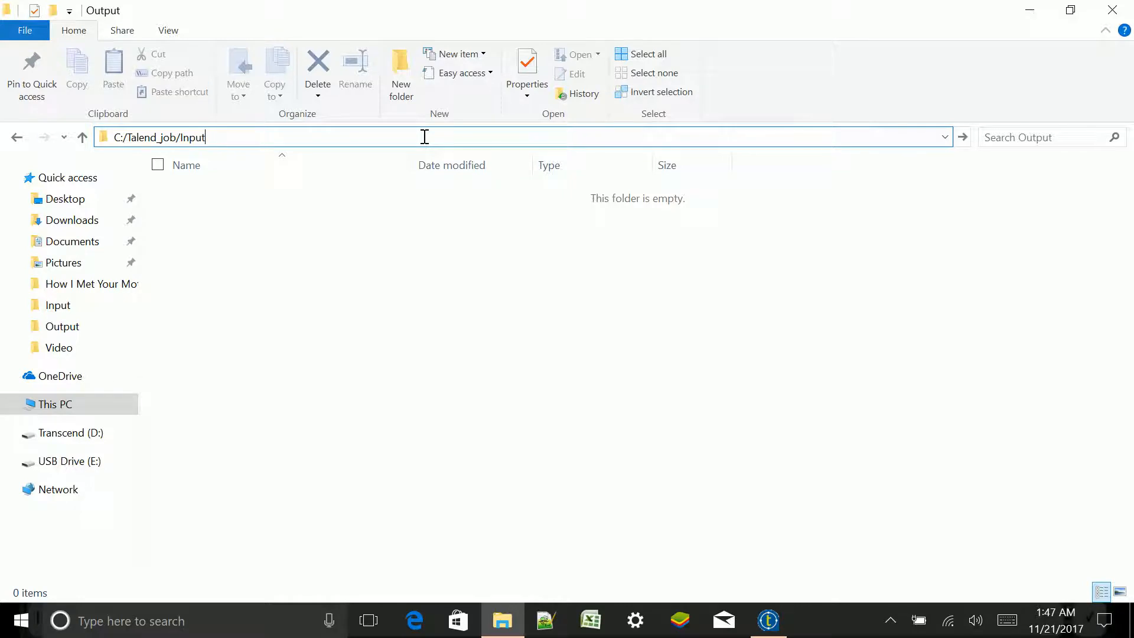
key(Return)
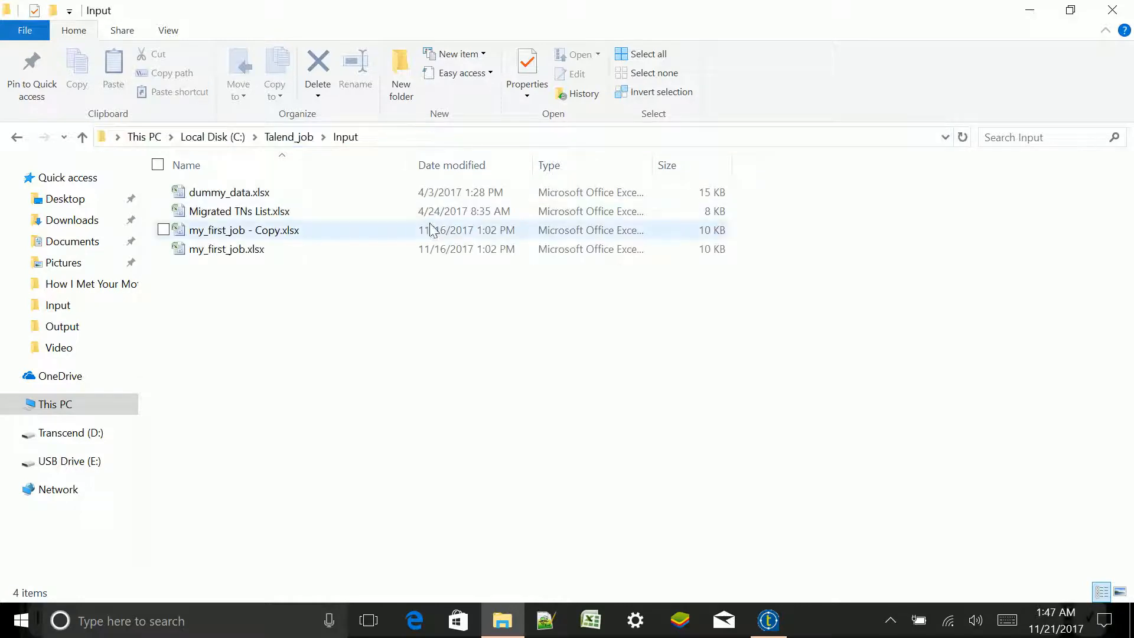
Open Migrated TNs List.xlsx from the Input folder, look over its TN column and close the workbook.
key(alt+Tab)
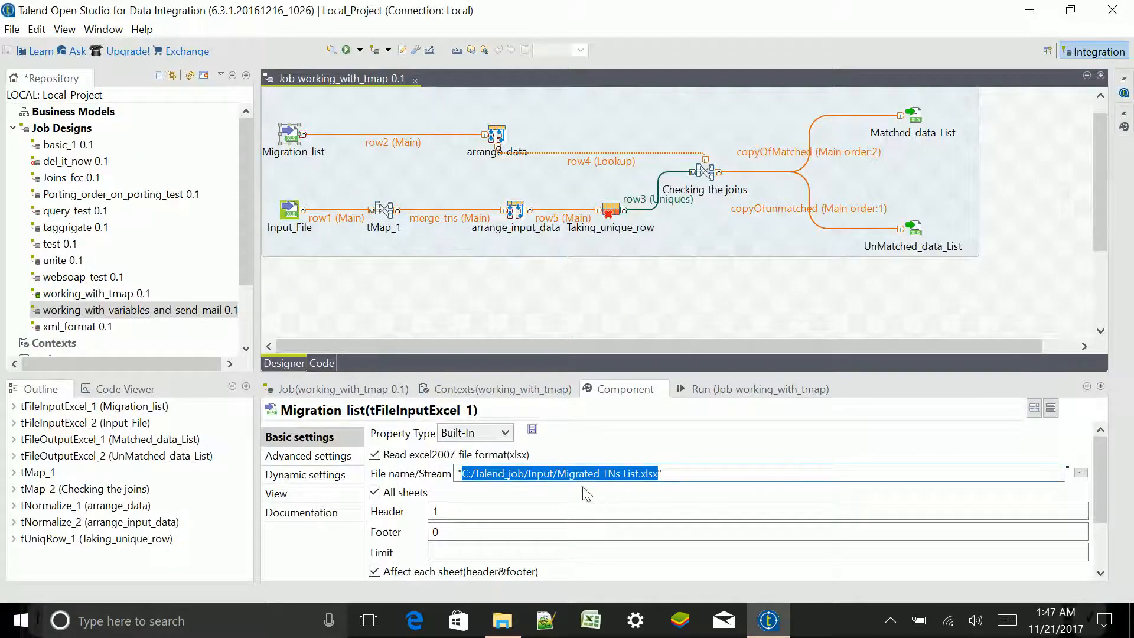
key(alt+Tab)
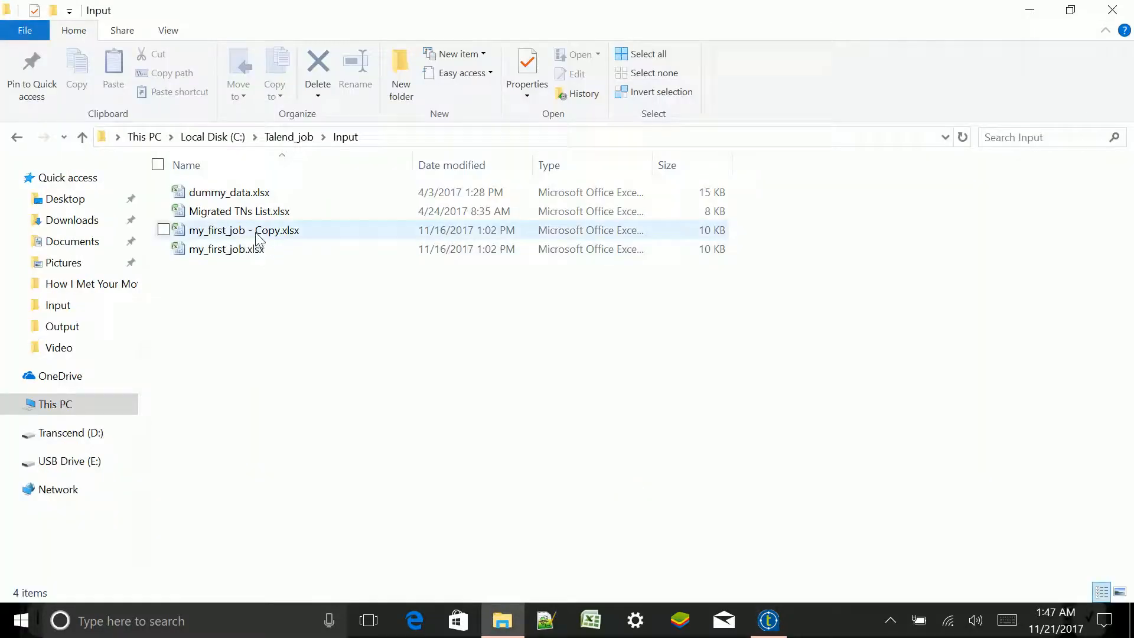
double_click(251, 211)
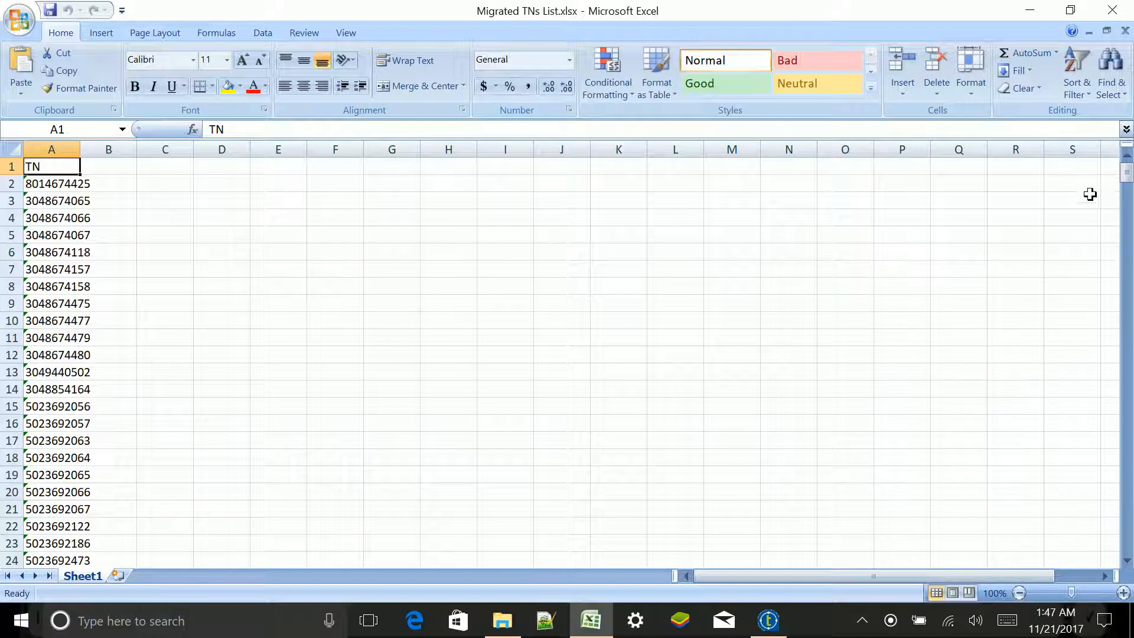
mouse_move(1128, 185)
mouse_down()
mouse_move(1128, 213)
mouse_move(1129, 165)
mouse_up()
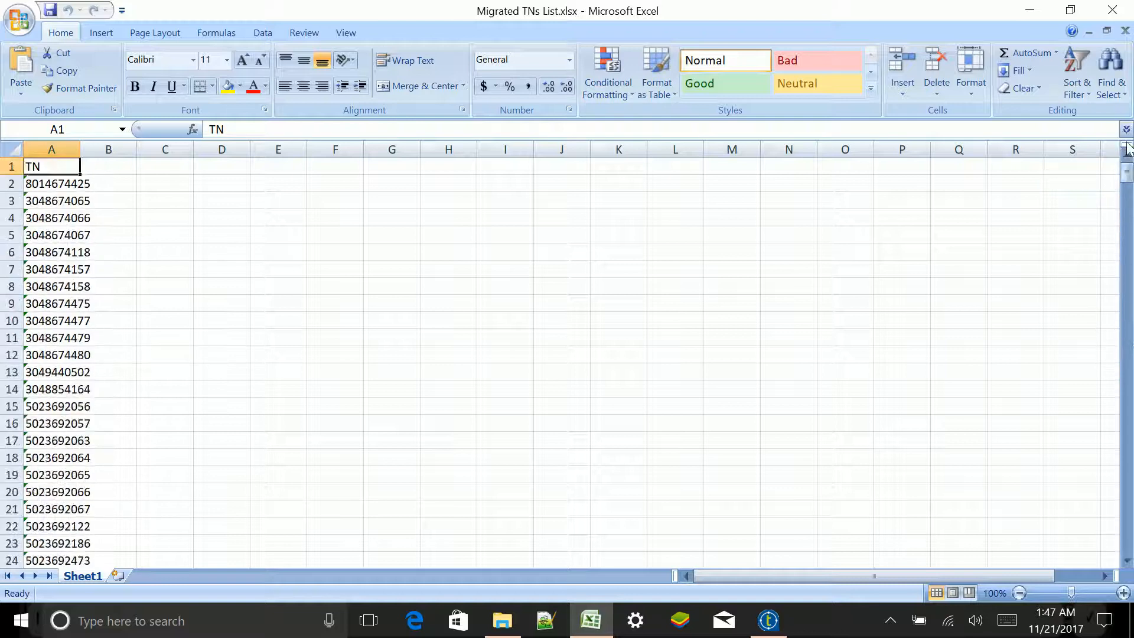
click(1112, 10)
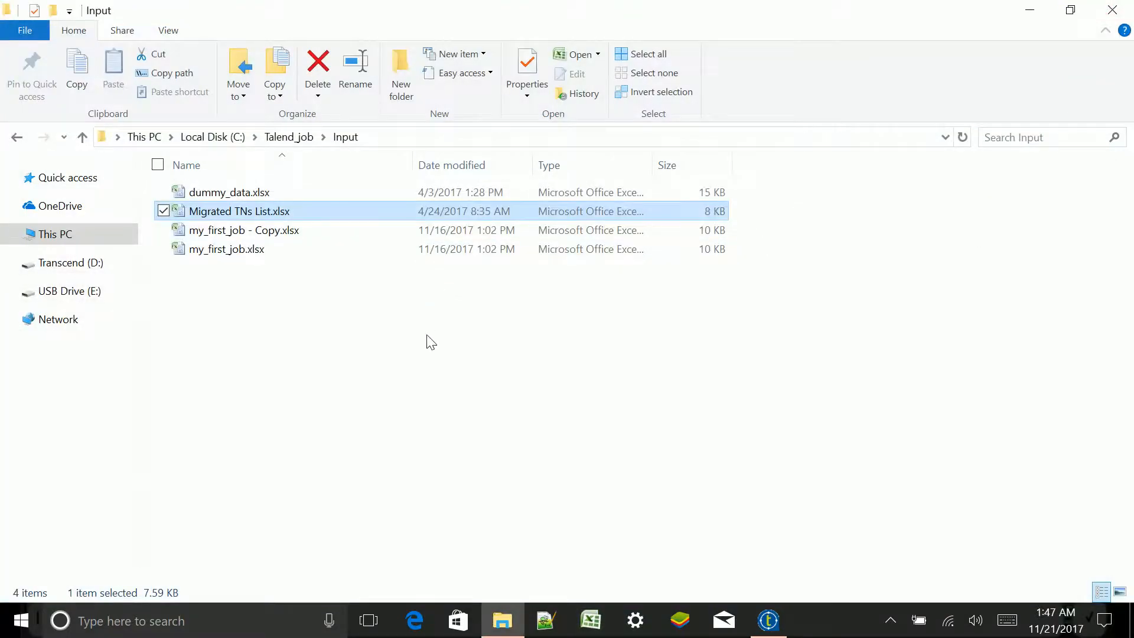
Check the Input_File component's source path in Talend, and inspect the subscriber and telephone cells of dummy_data.xlsx before closing it.
key(alt+Tab)
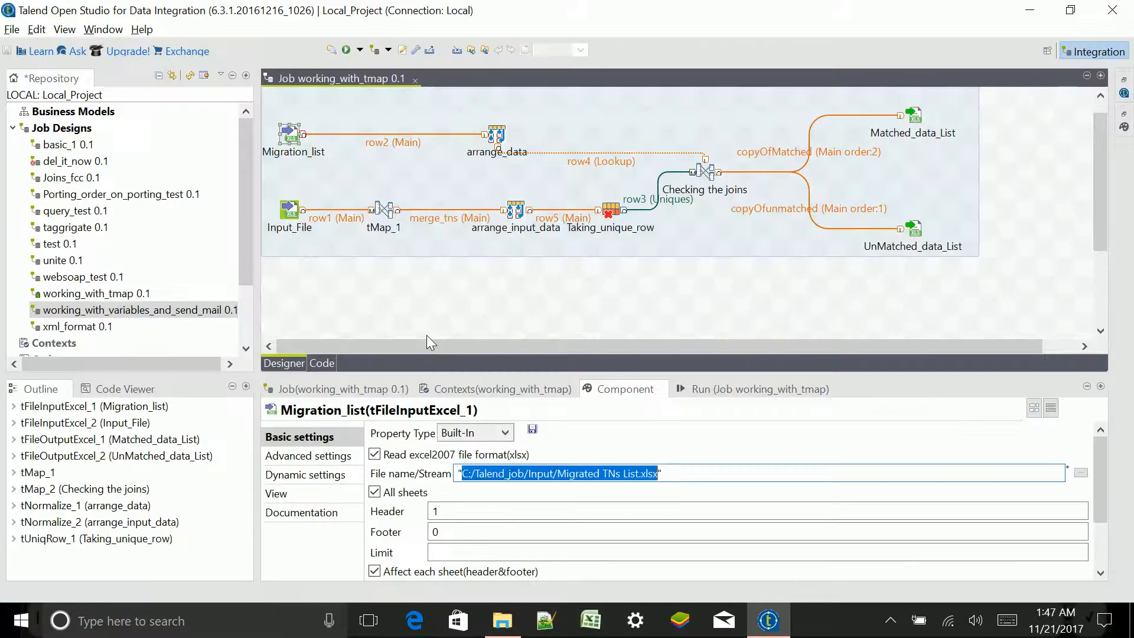
click(291, 221)
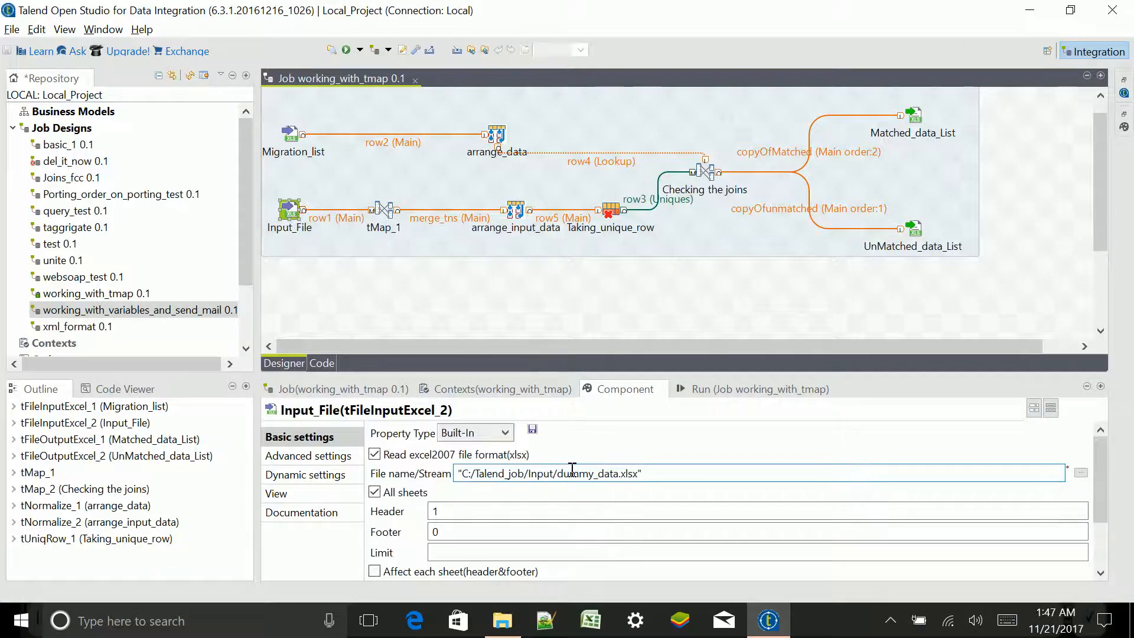
key(alt+Tab)
double_click(229, 190)
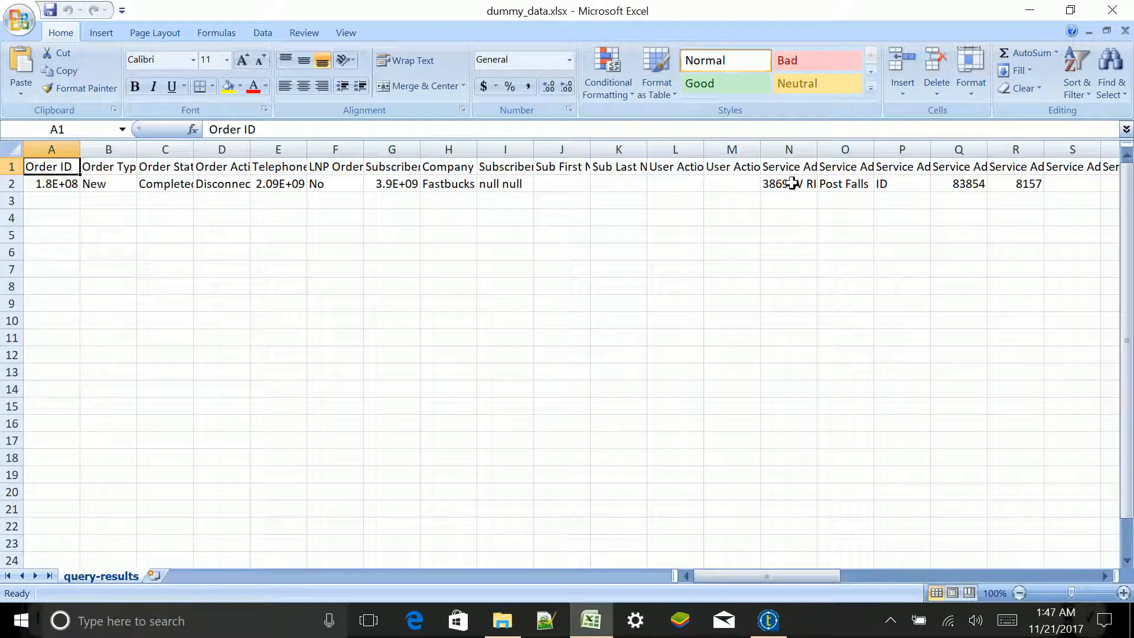
click(409, 185)
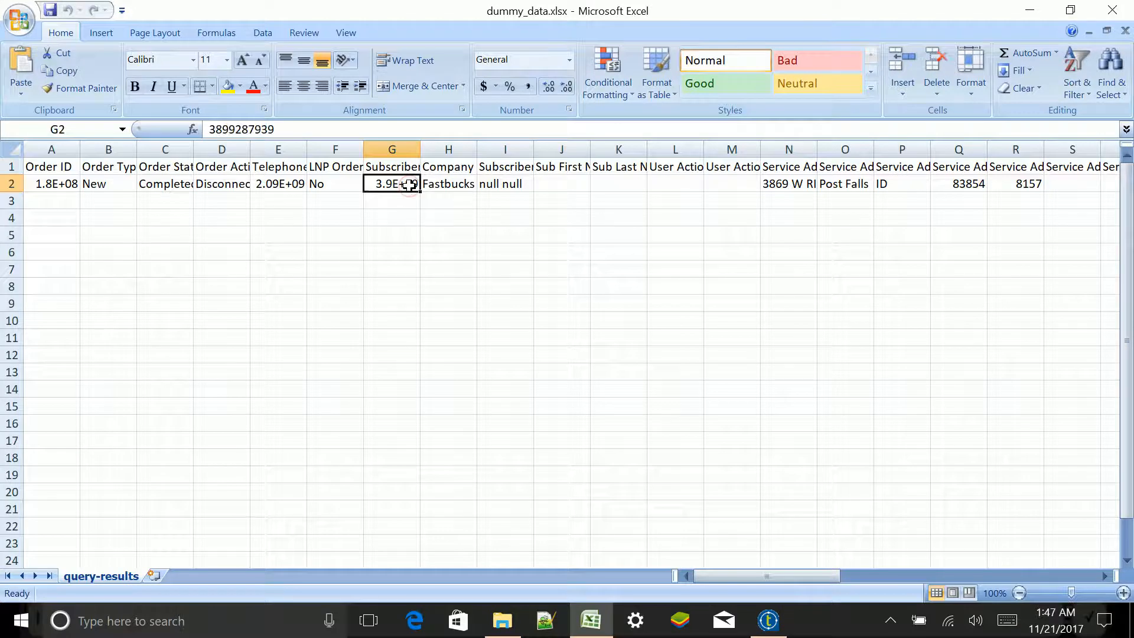
click(289, 185)
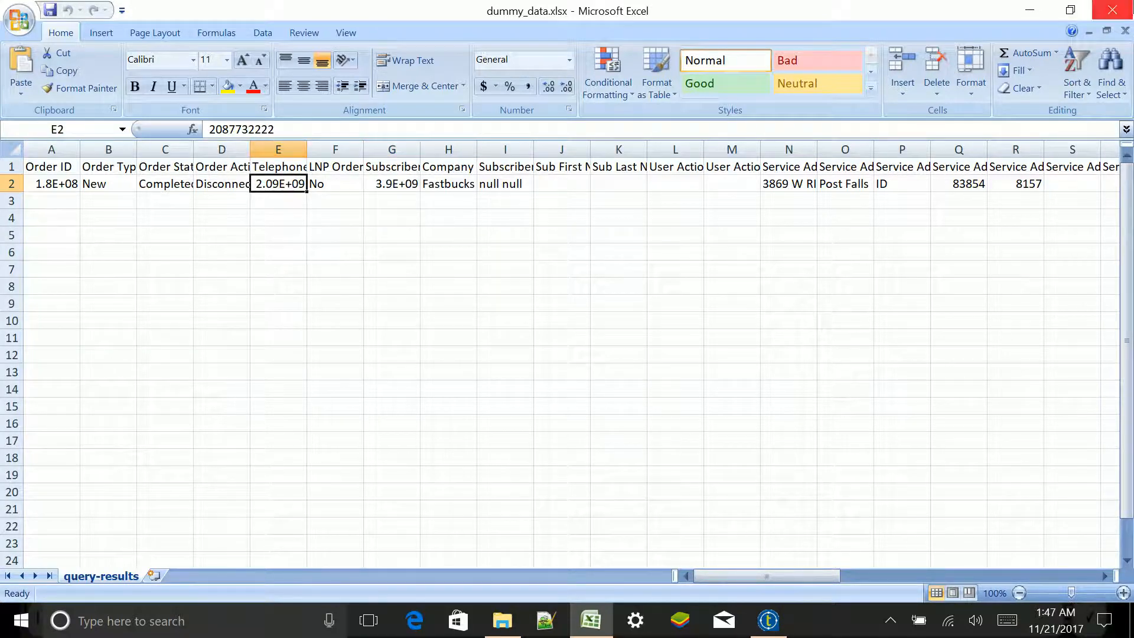
click(1112, 9)
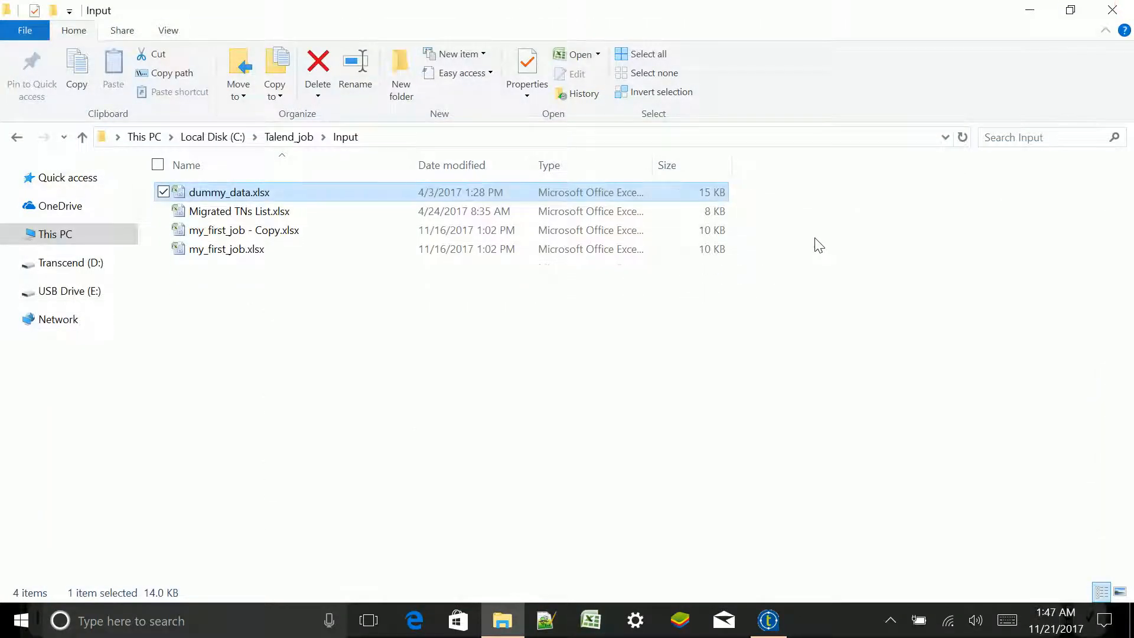
click(847, 292)
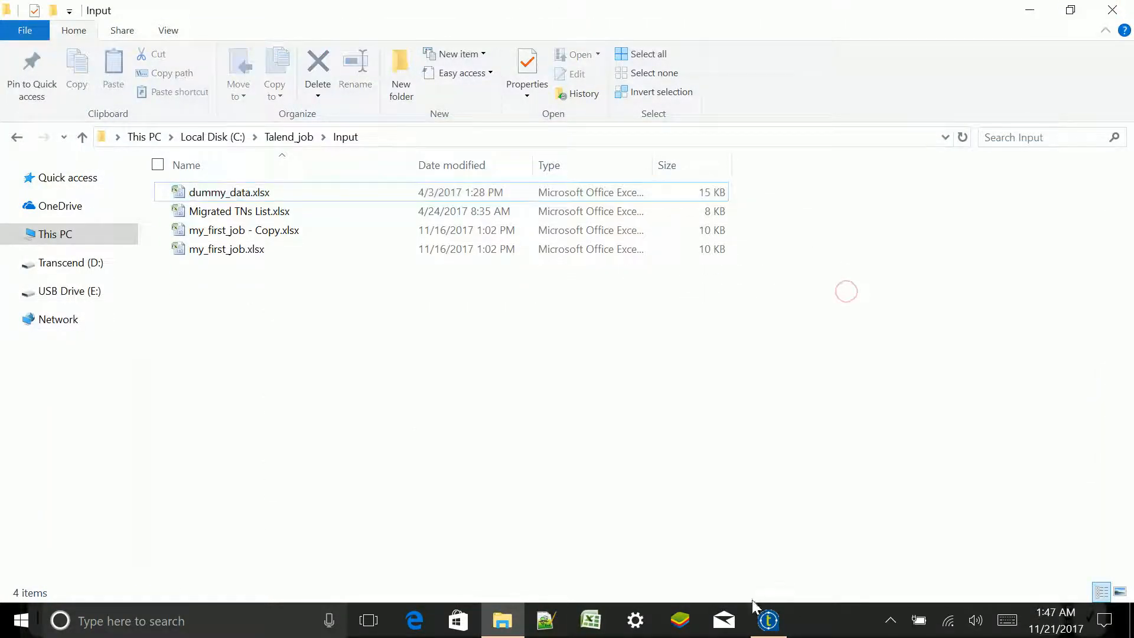
Return to Talend and review the file settings of Migration_list, Input_File, Matched_data_List and UnMatched_data_List.
click(766, 621)
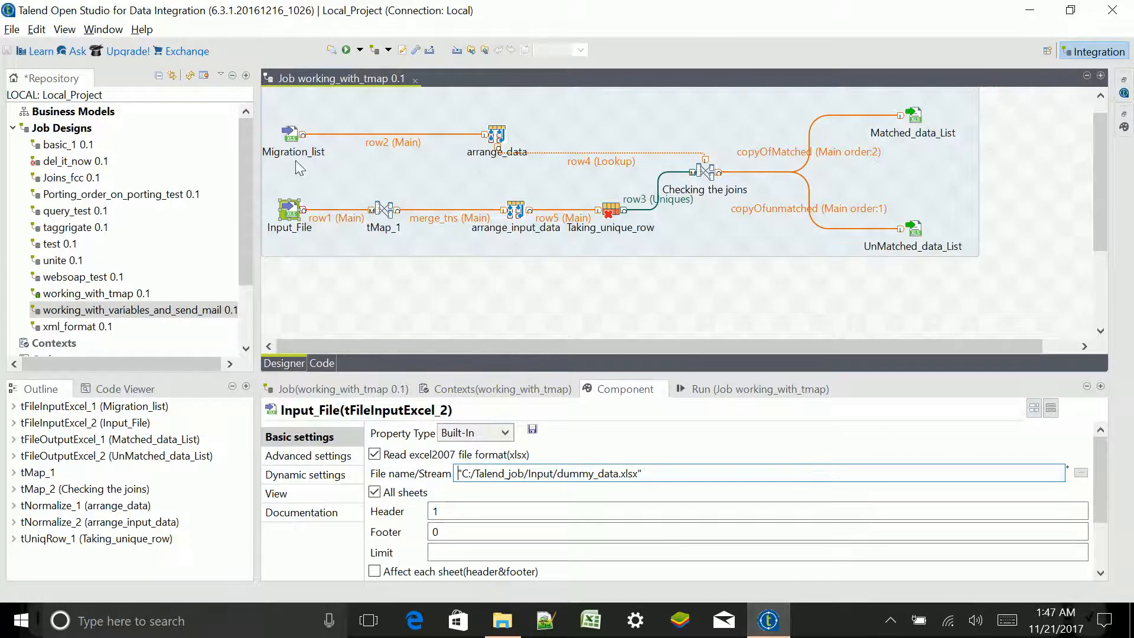
click(291, 138)
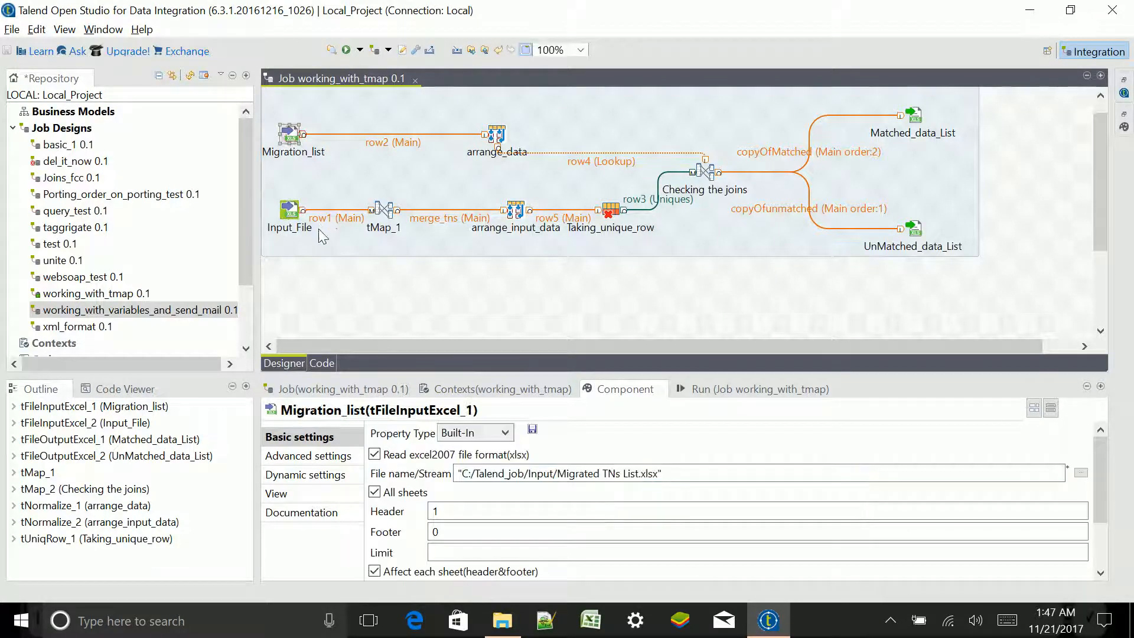
click(285, 219)
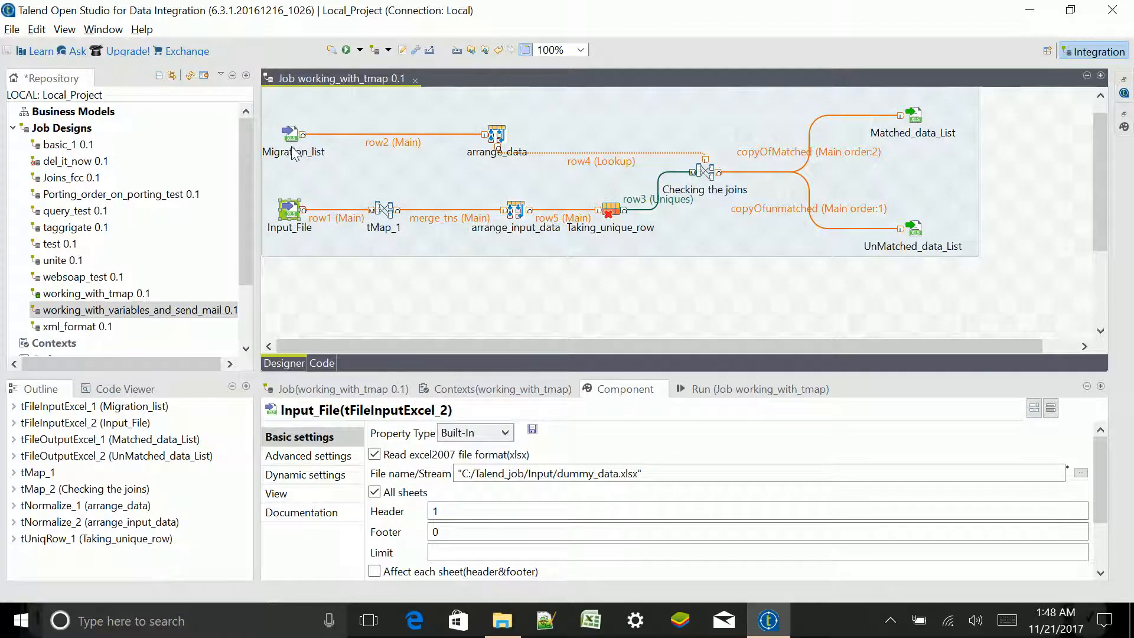
click(913, 115)
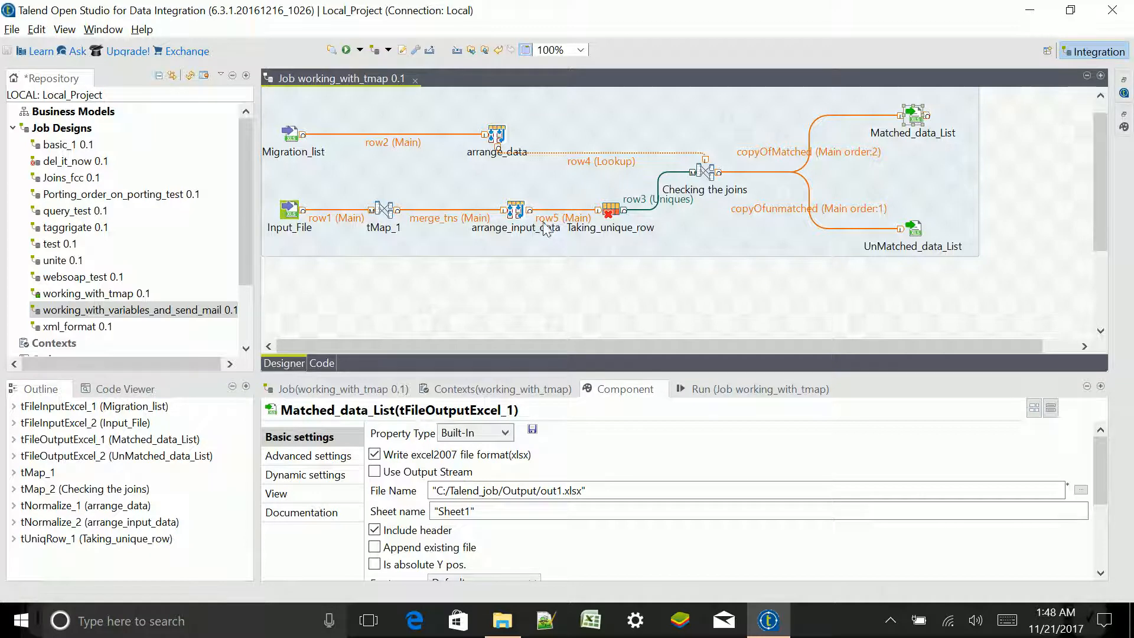
click(918, 237)
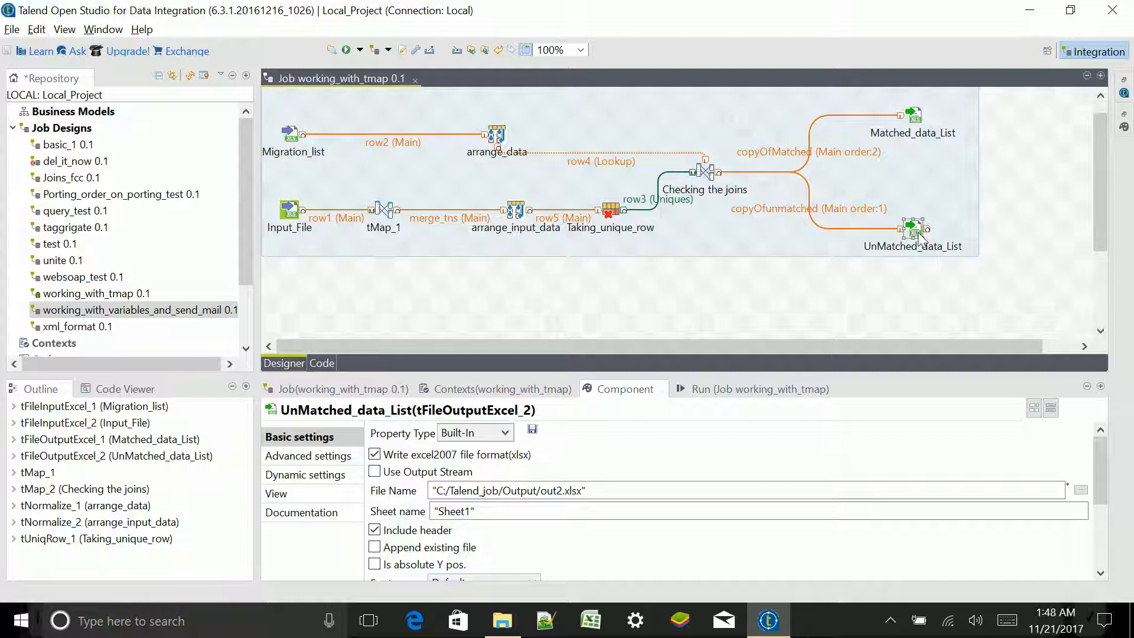
Open the tMap_1 mapping editor and examine how row1's TNs and Tns_L columns link to the output.
click(502, 332)
click(383, 212)
double_click(381, 212)
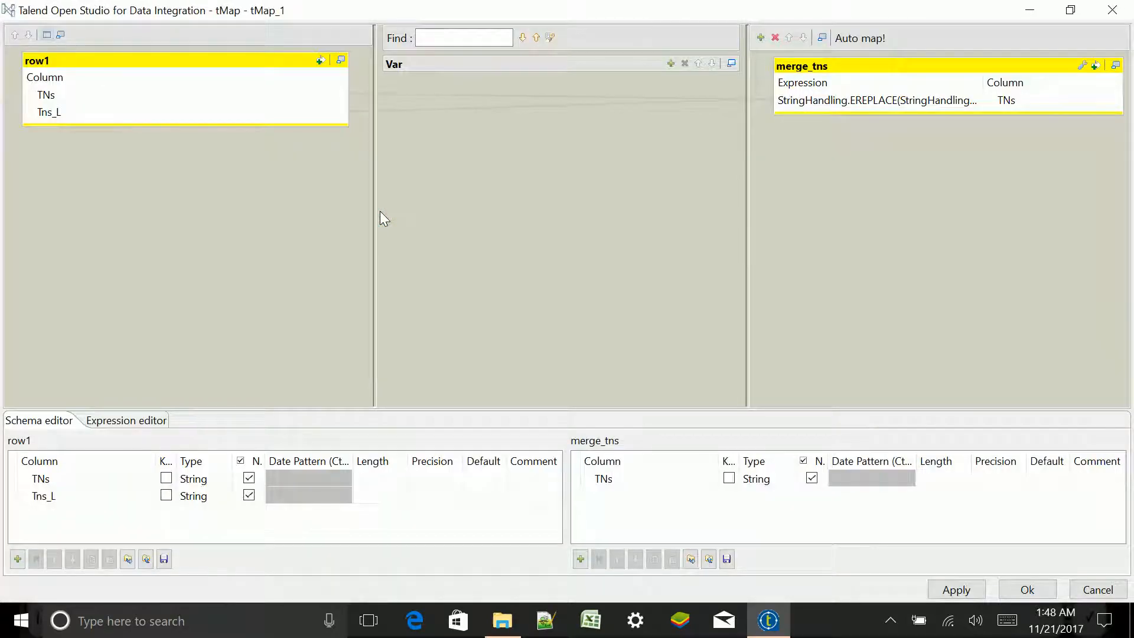
click(146, 99)
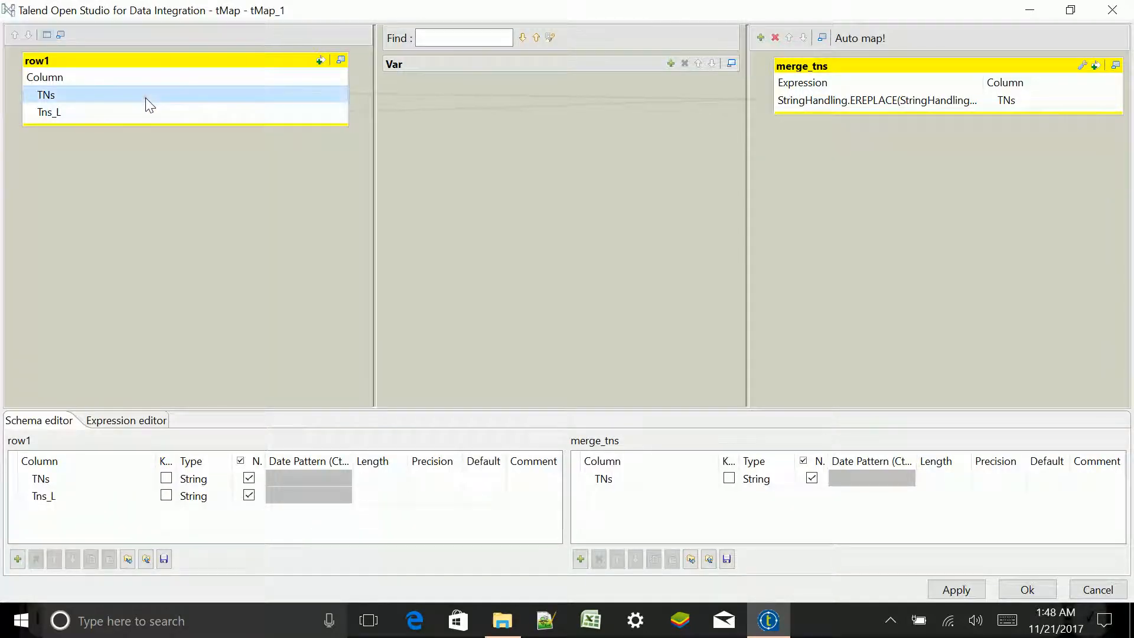
click(157, 112)
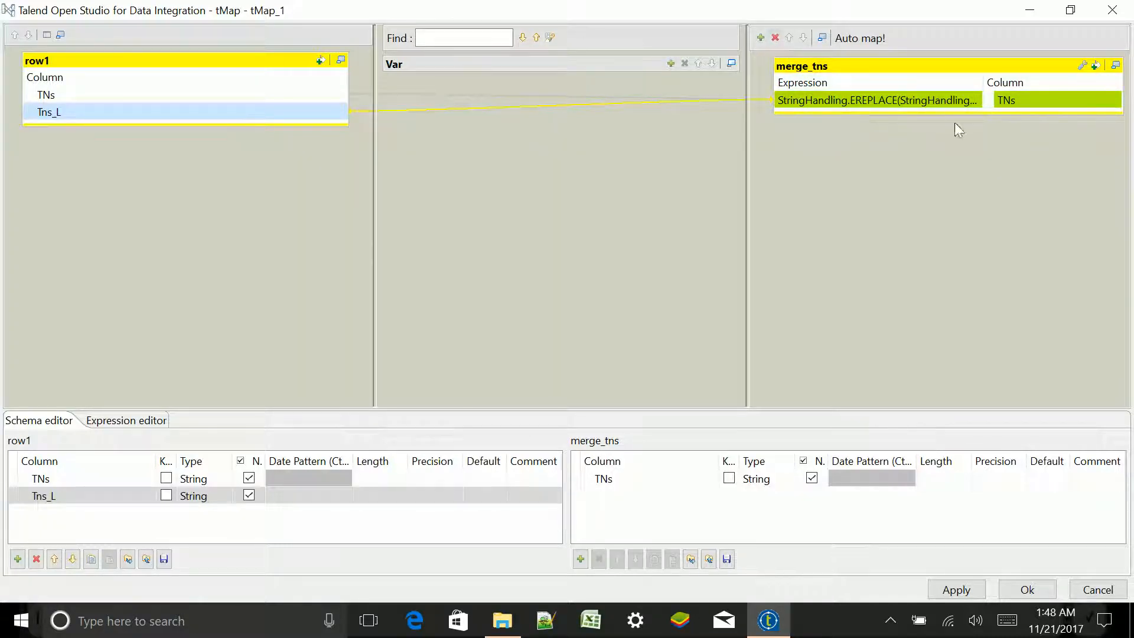
Add a new output table named out1 to the tMap_1 mapping and remove it again.
click(759, 38)
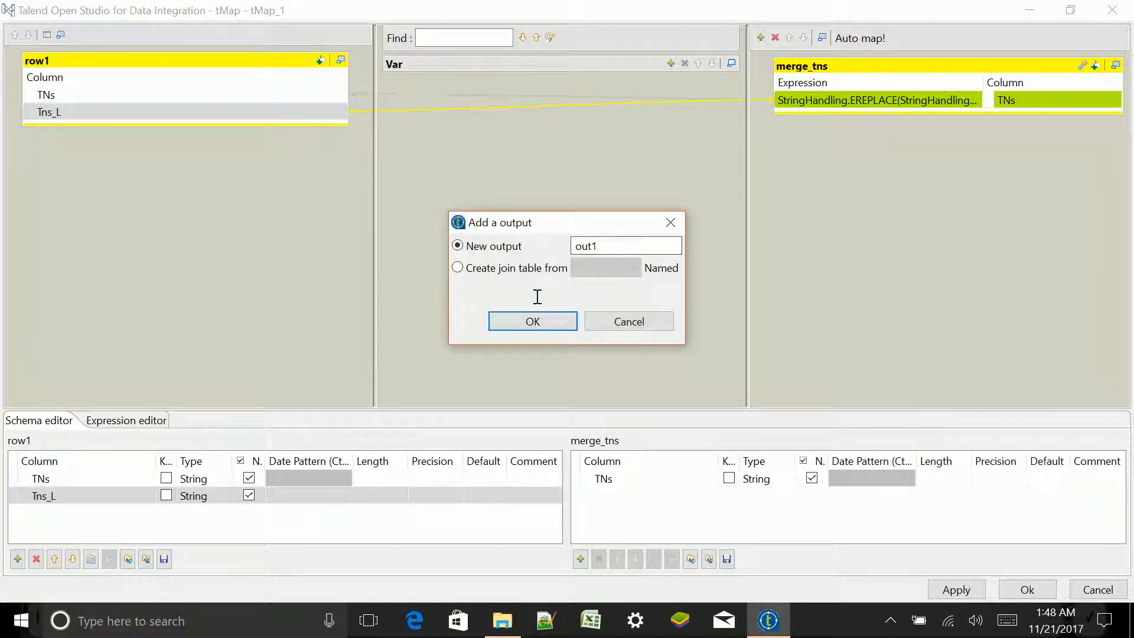
click(539, 316)
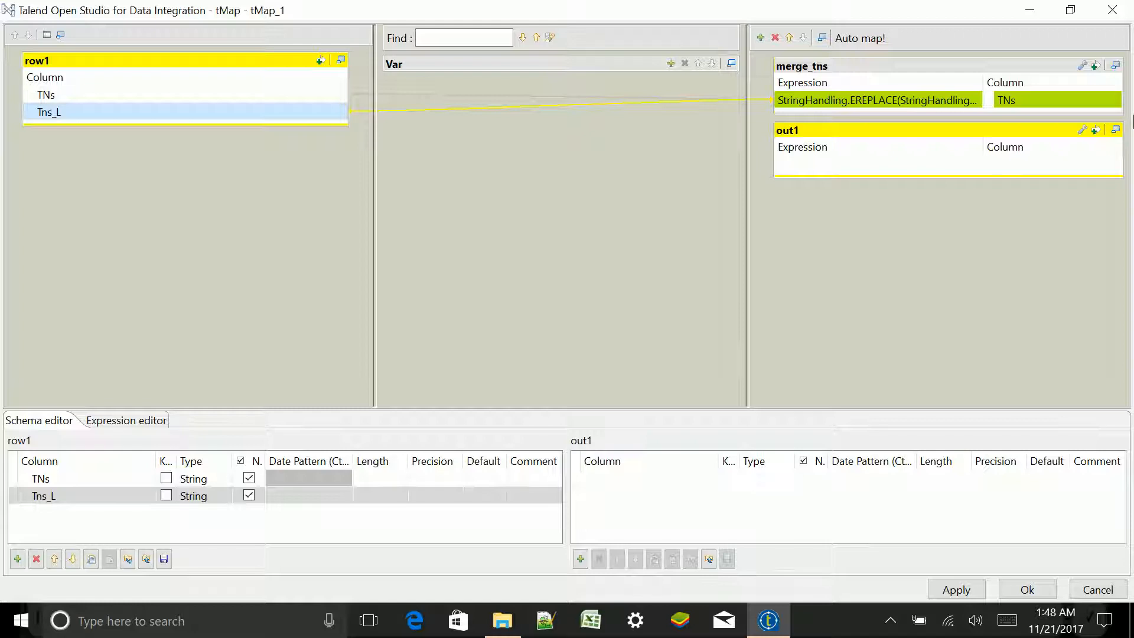
click(965, 137)
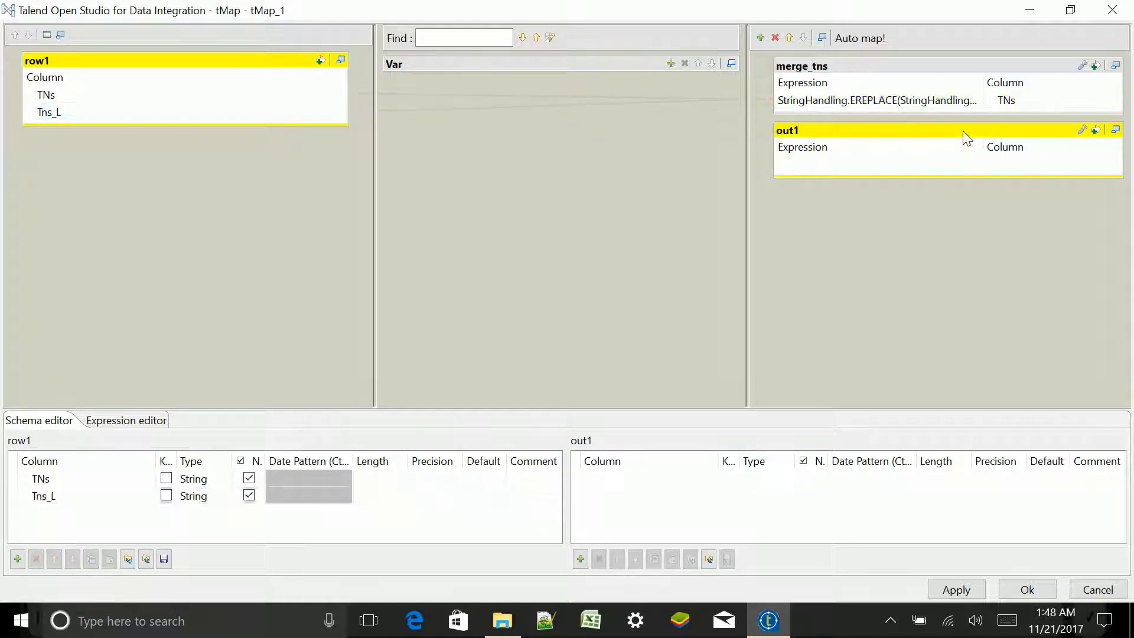
click(775, 38)
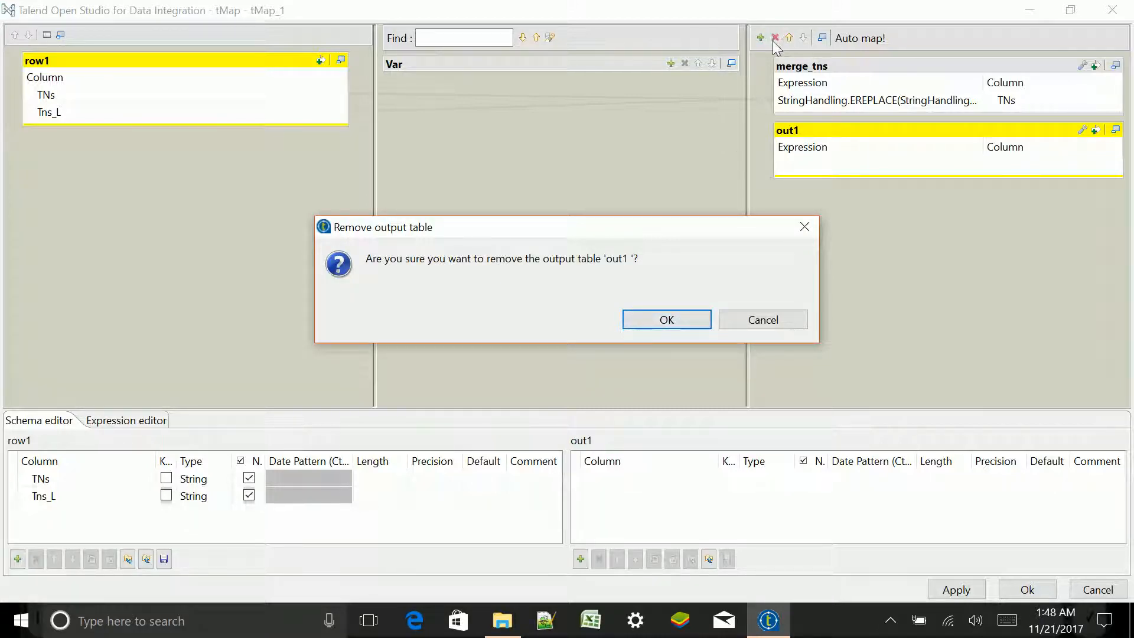
click(664, 319)
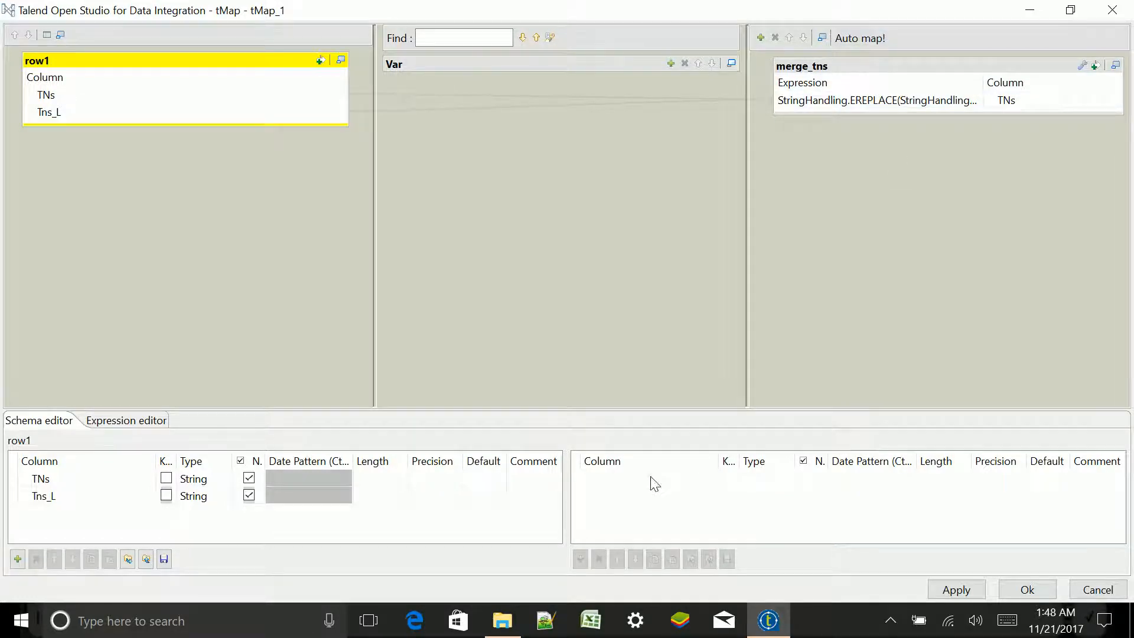
Add three new columns to the merge_tns output schema and delete them again.
click(878, 77)
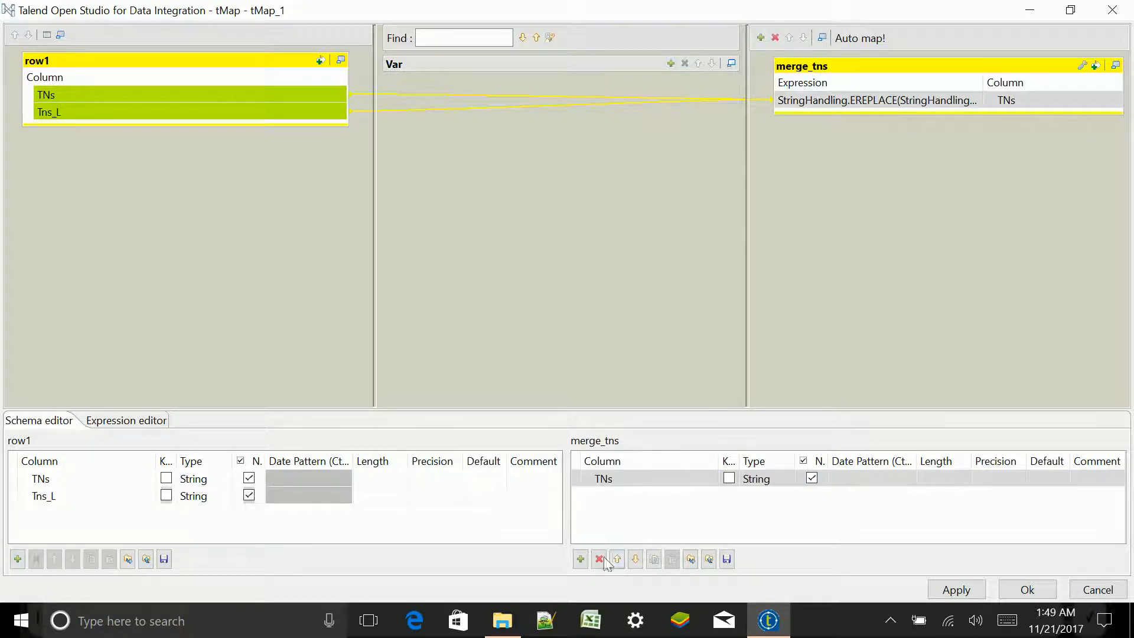
click(580, 559)
double_click(579, 558)
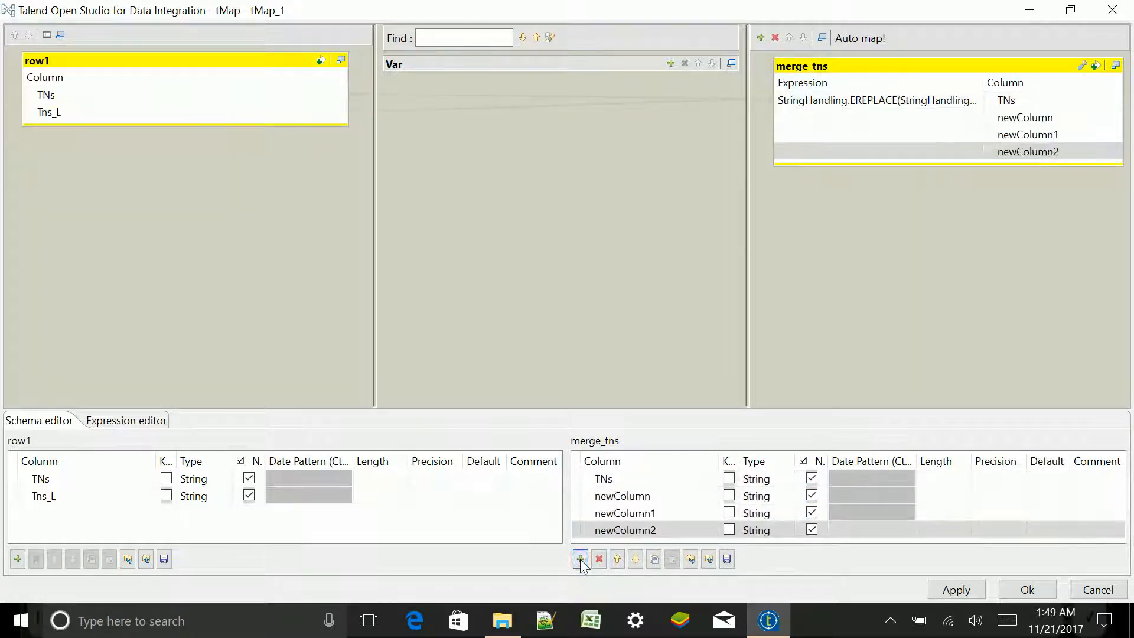
click(574, 496)
key(Delete)
key(Delete)
key(Delete)
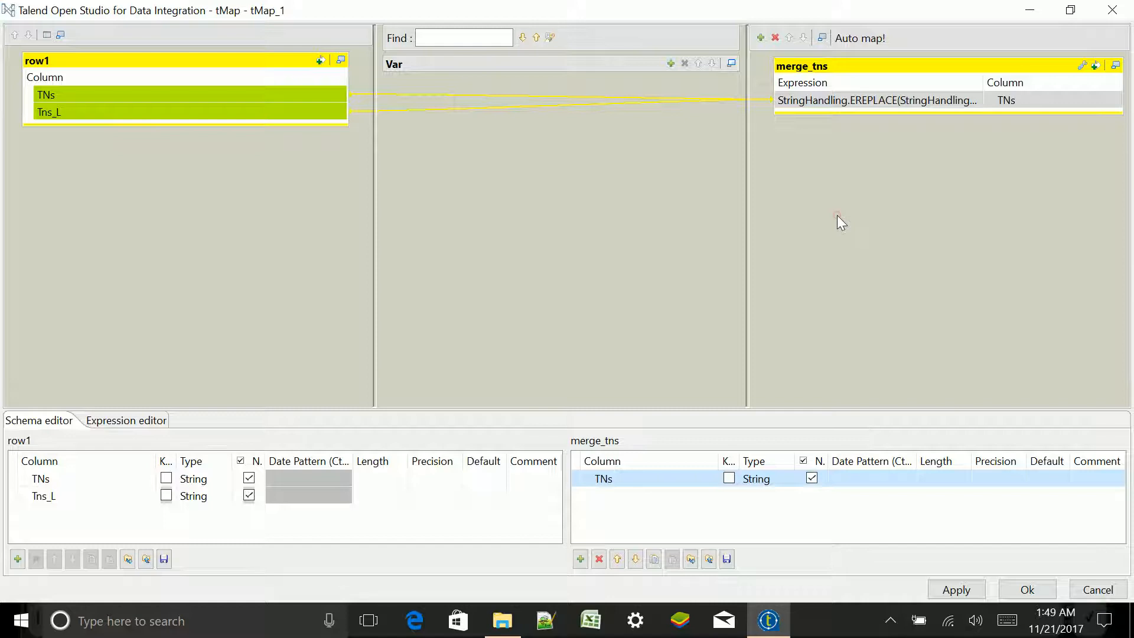
Open the merge_tns TNs expression in an enlarged Expression Builder and look up the StringHandling function EREPLACE.
click(877, 101)
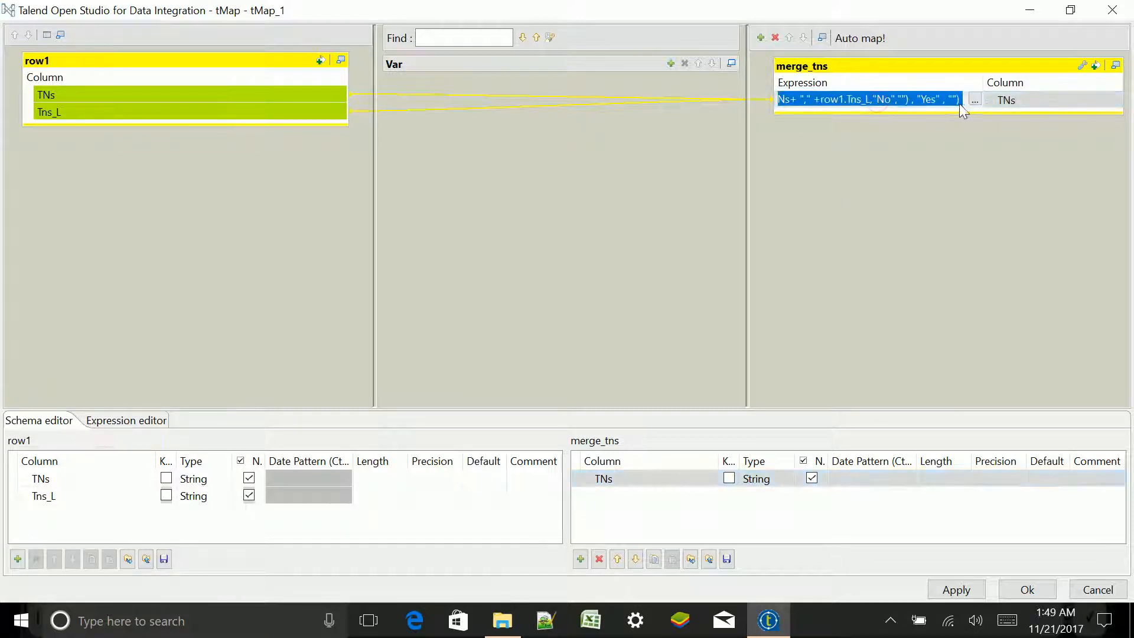
click(976, 99)
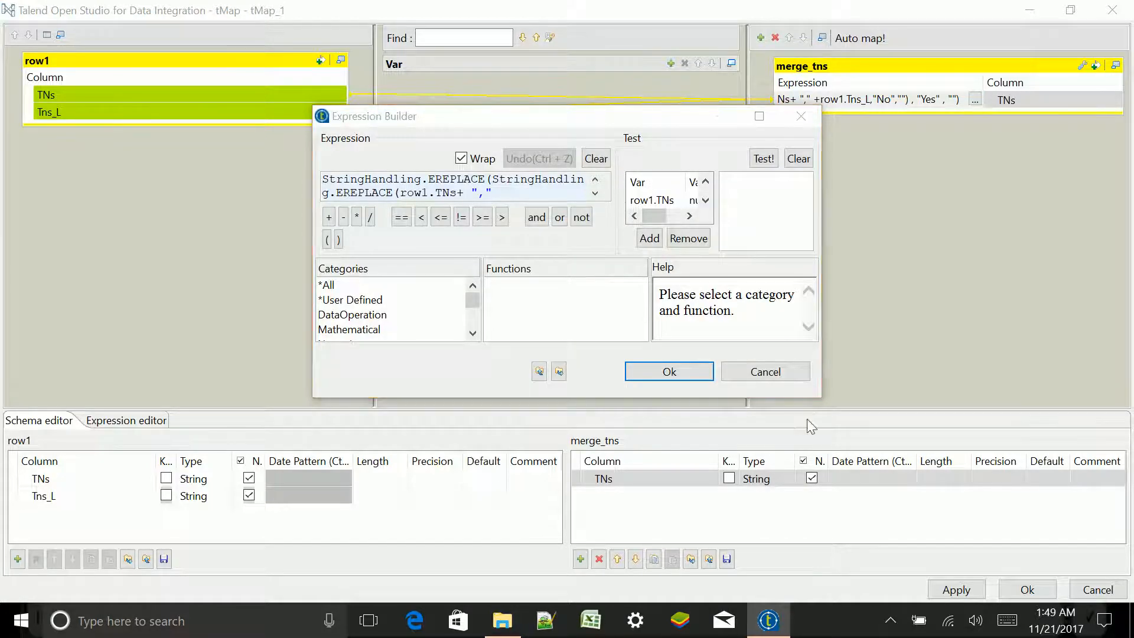
drag(817, 396, 1042, 551)
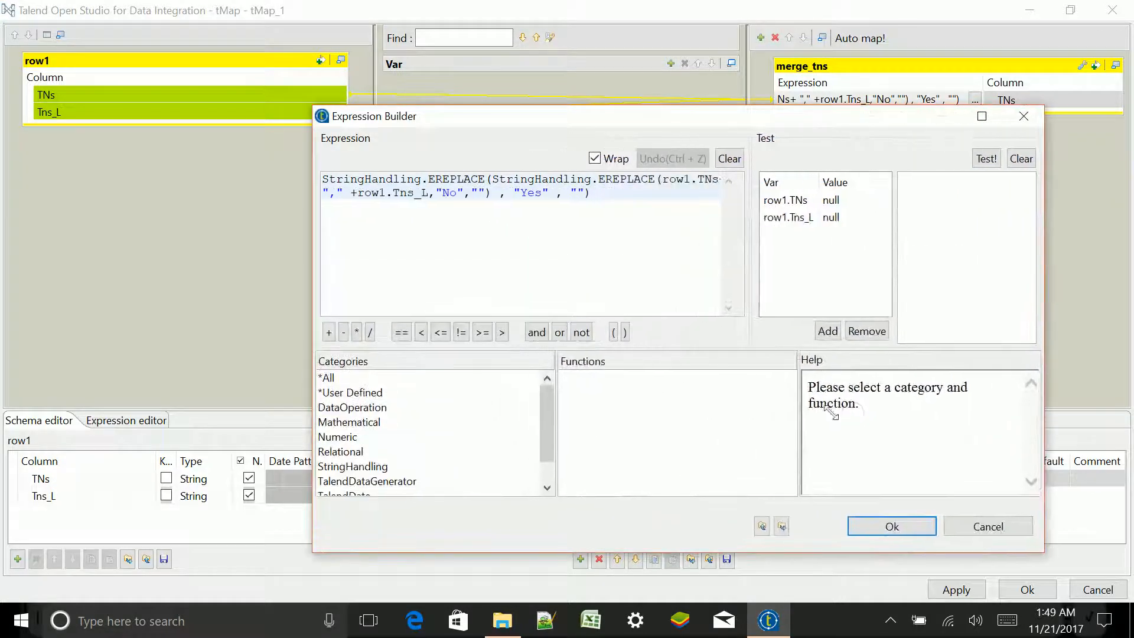
drag(666, 120, 485, 47)
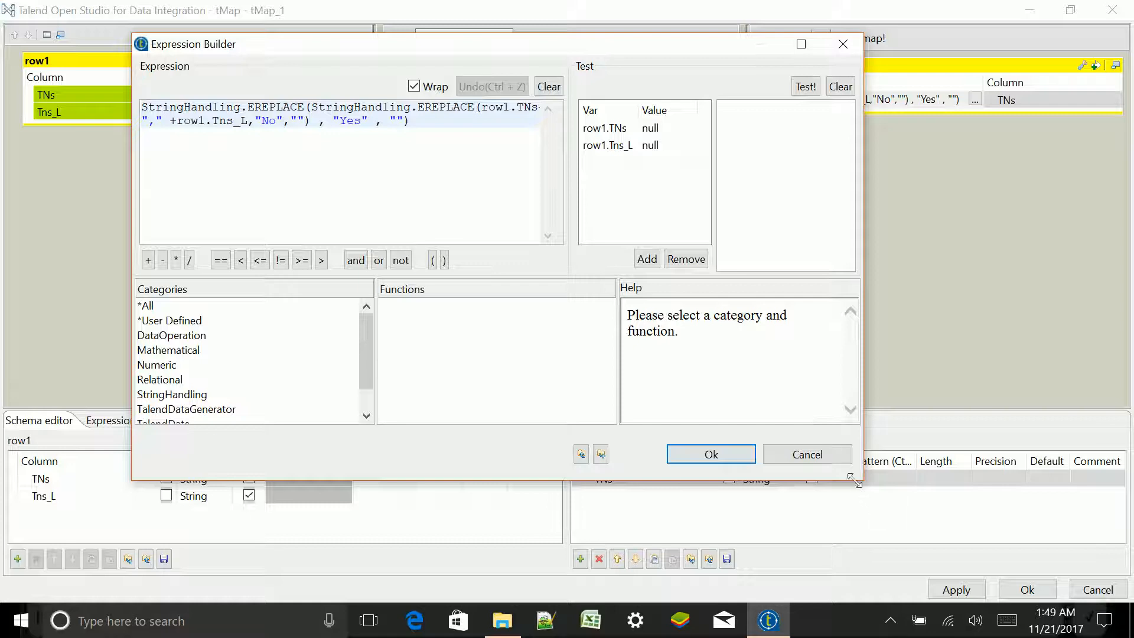
drag(860, 480, 1020, 525)
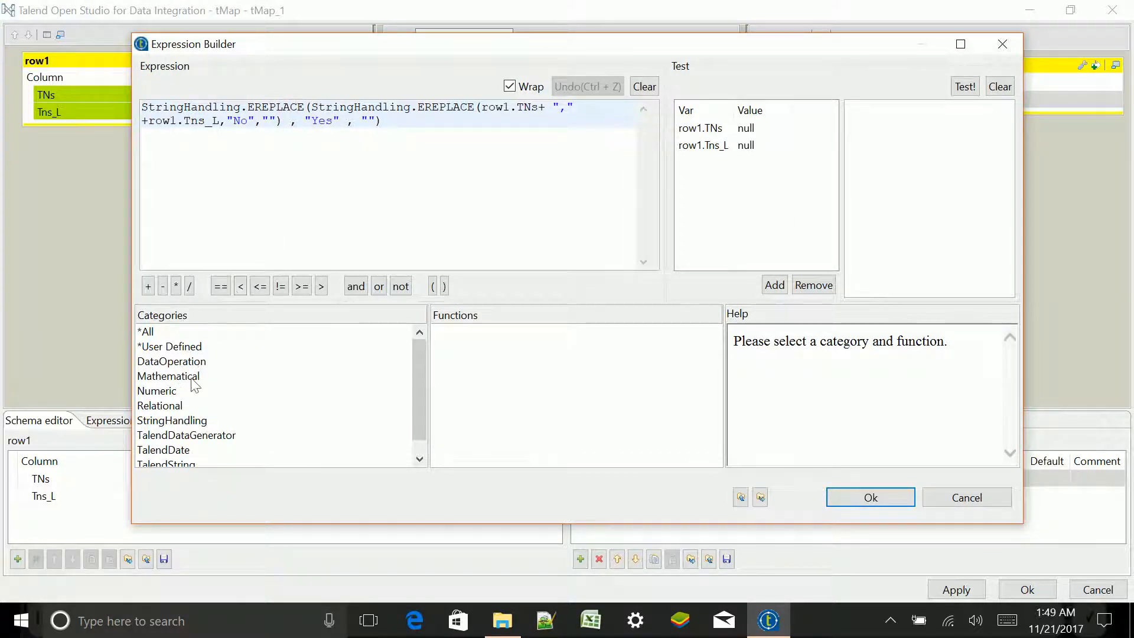
click(183, 420)
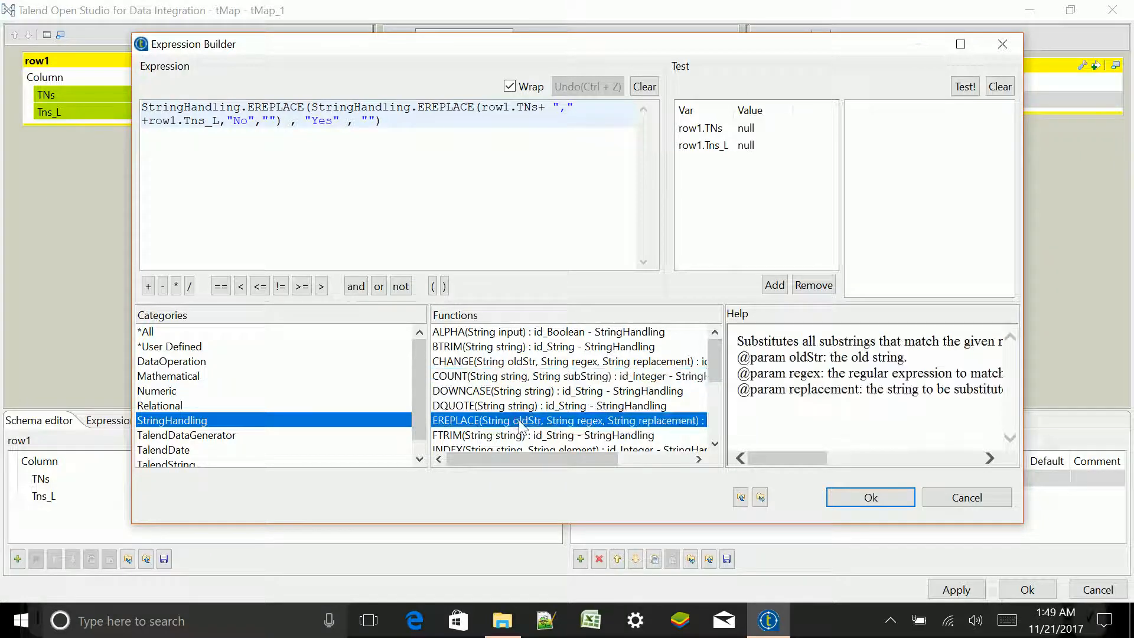
Examine the nested EREPLACE calls, the joined row1.TNs and row1.Tns_L columns, and the "No" and "Yes" replacement arguments.
click(254, 171)
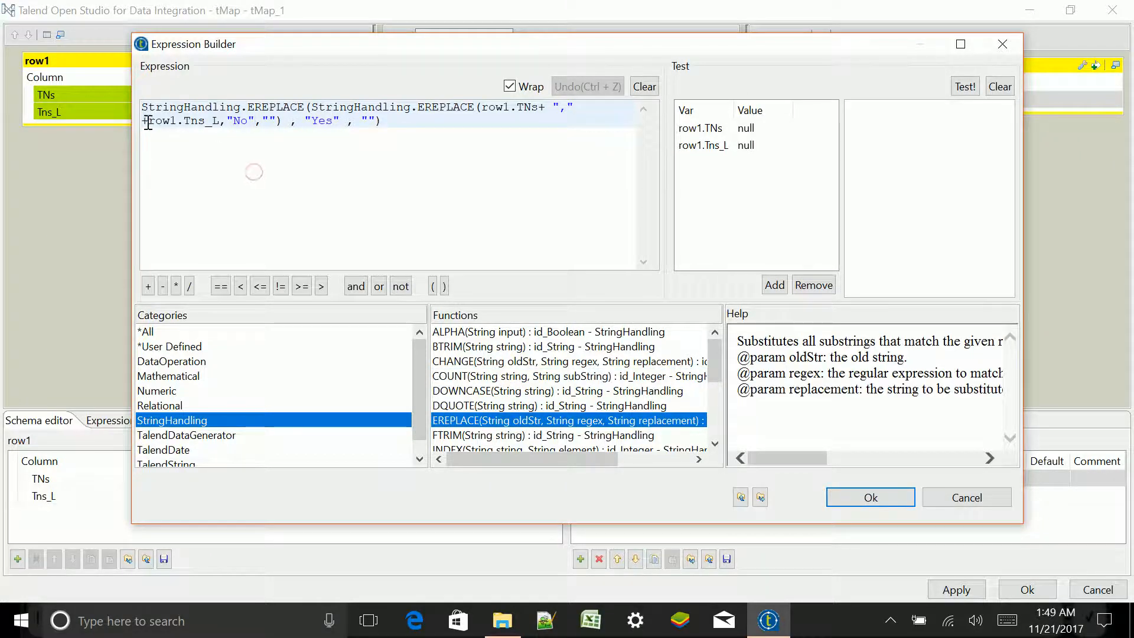
drag(143, 107, 304, 107)
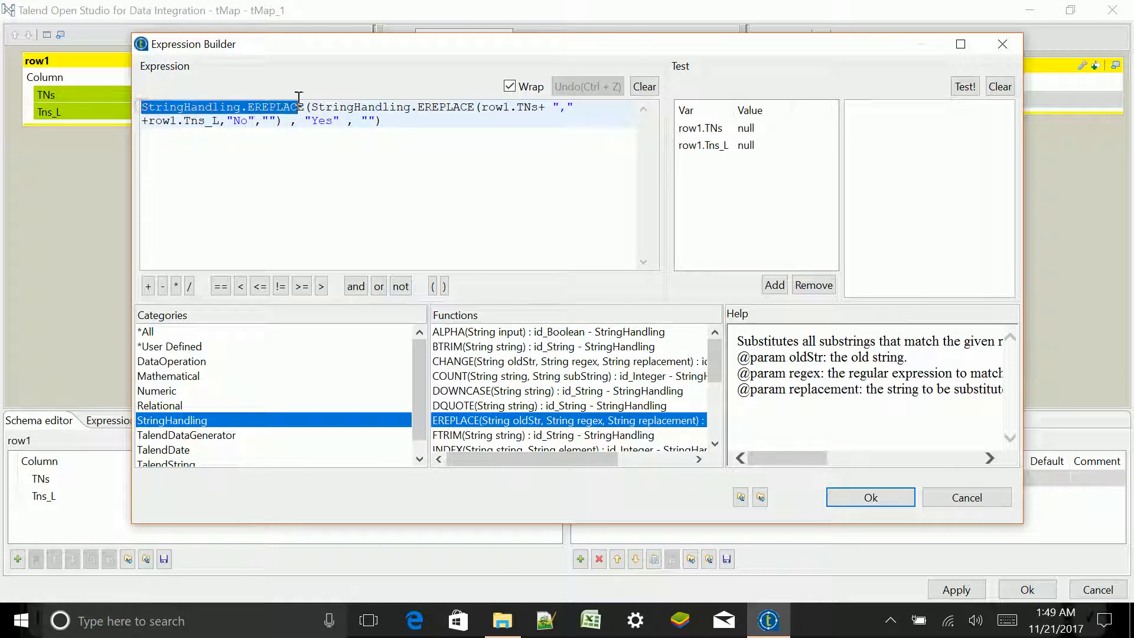
click(352, 164)
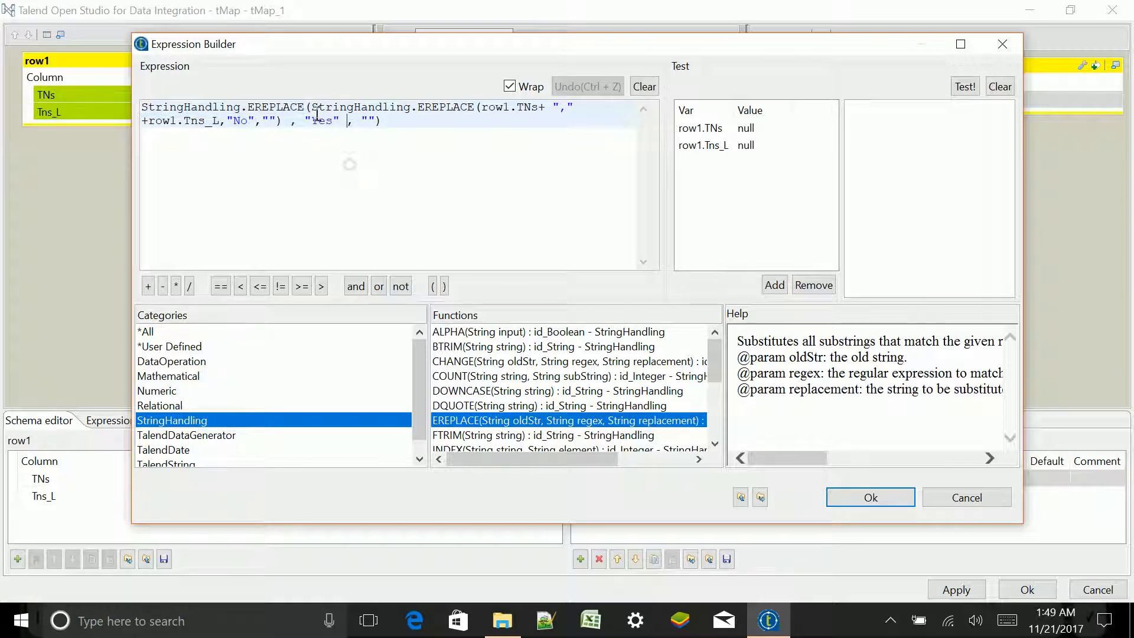
drag(311, 106, 474, 108)
click(489, 152)
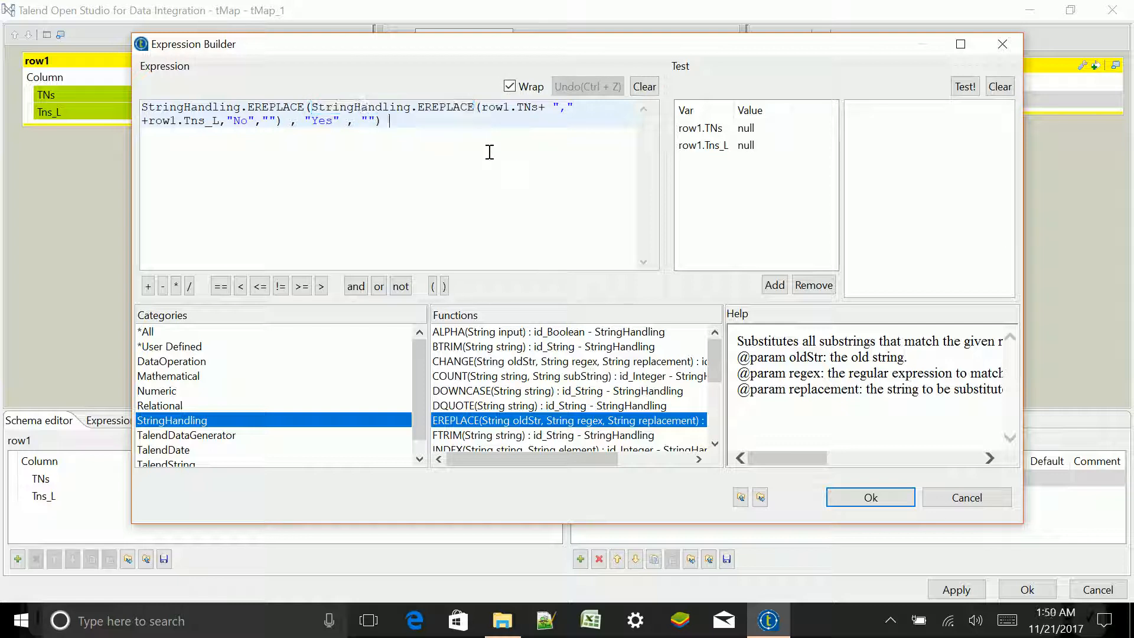
drag(477, 109, 539, 109)
click(557, 110)
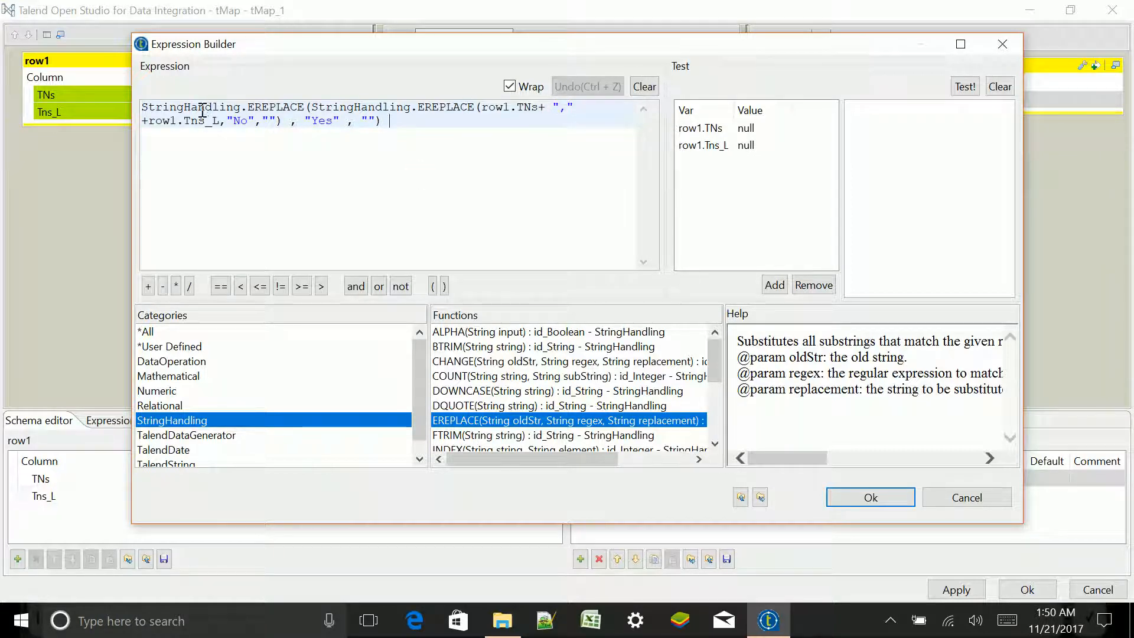
drag(229, 120, 246, 121)
click(255, 151)
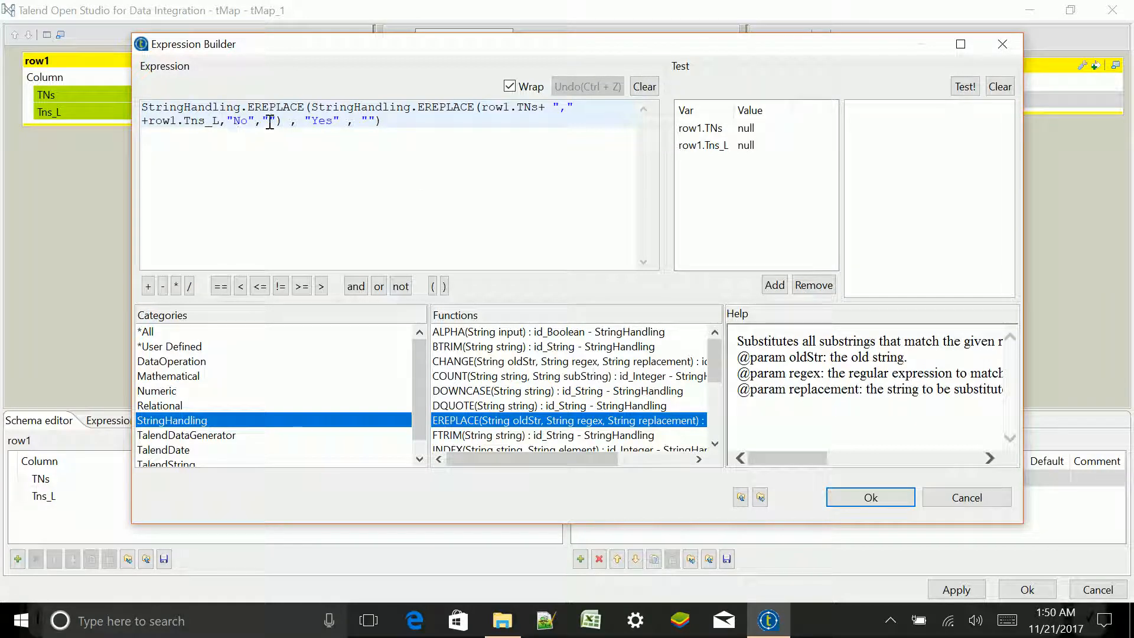
double_click(327, 125)
click(370, 120)
click(447, 160)
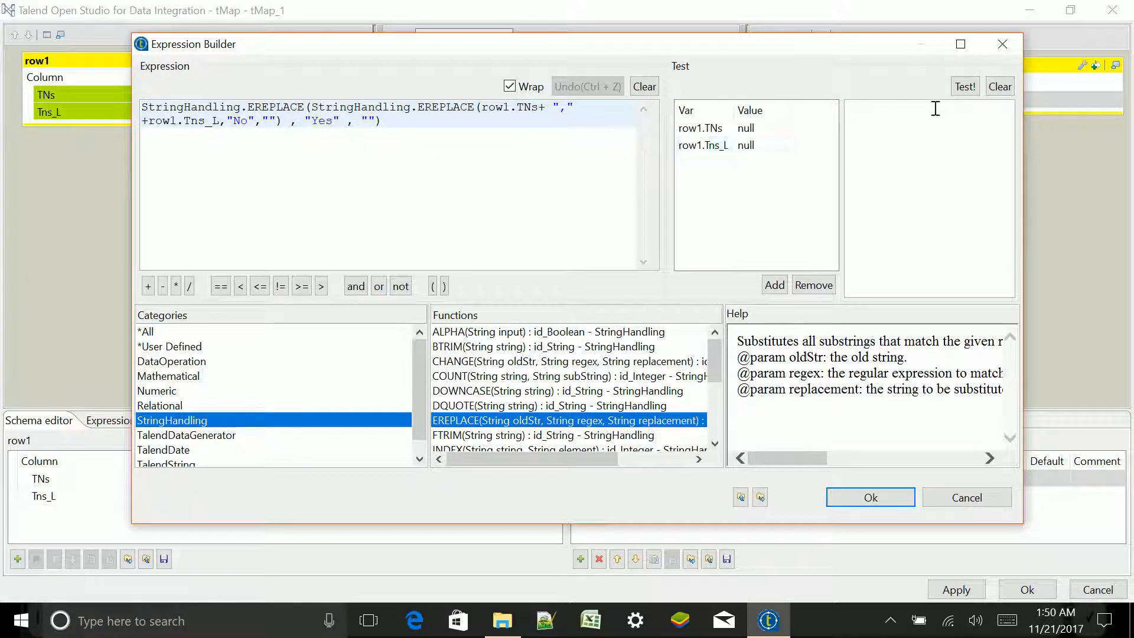
Test the expression with row1.TNs set to 29384 and inspect the test output.
click(952, 94)
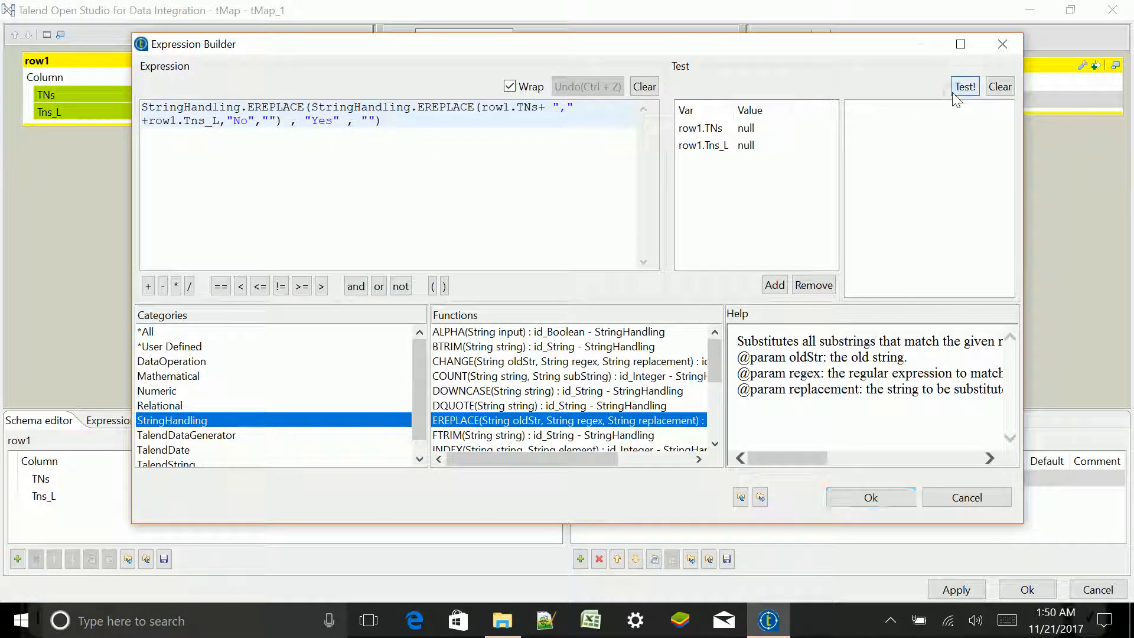
click(961, 94)
click(703, 128)
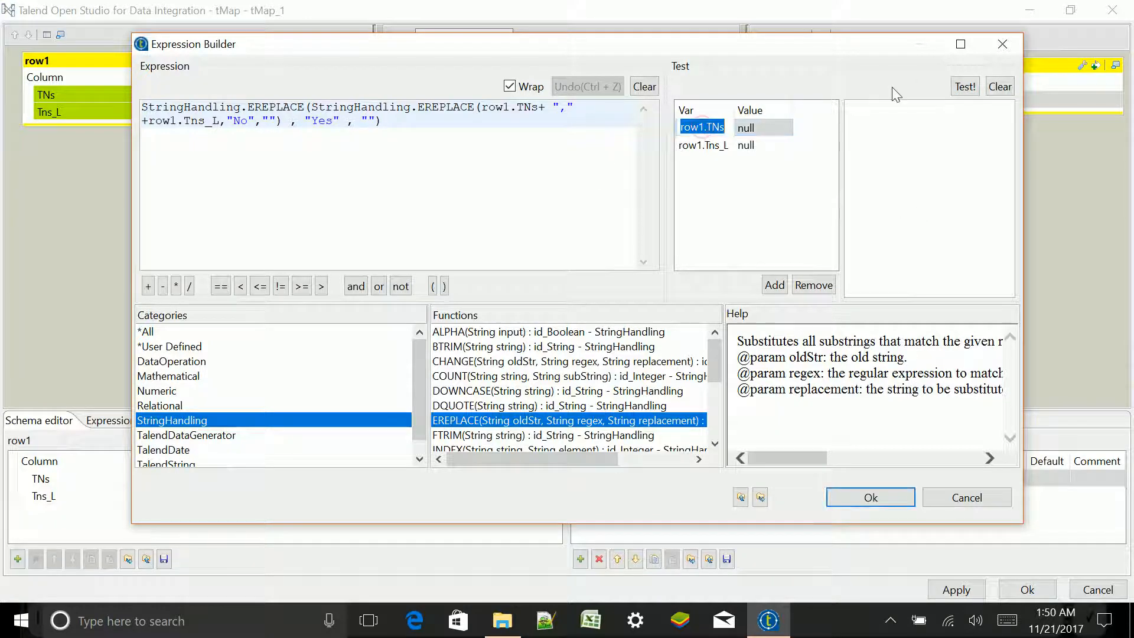
click(999, 87)
click(750, 130)
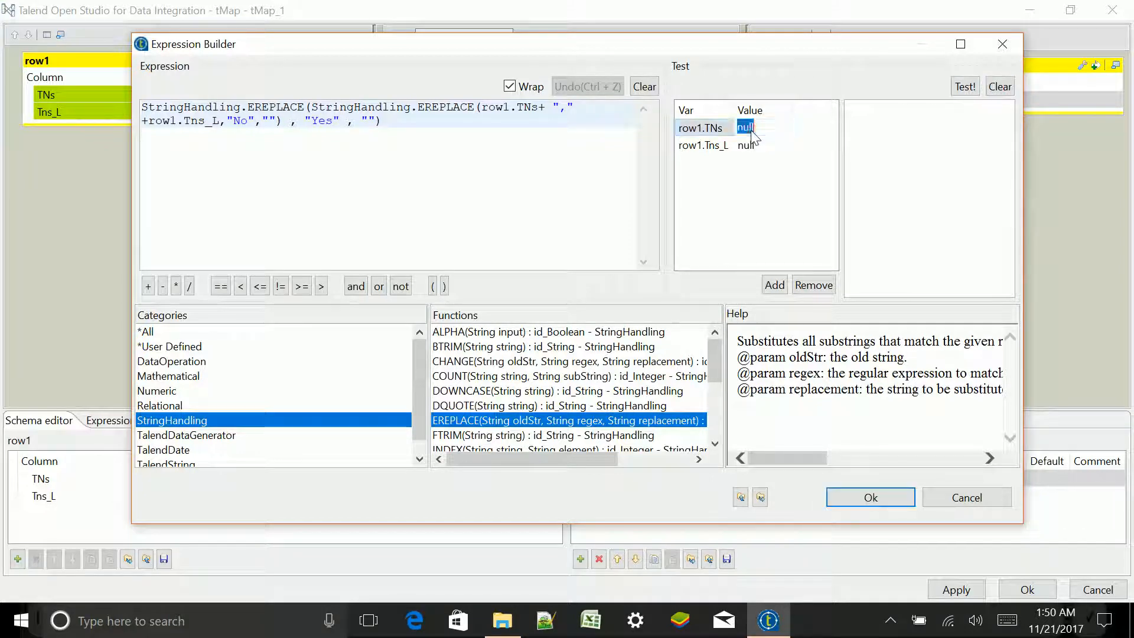
text(29384)
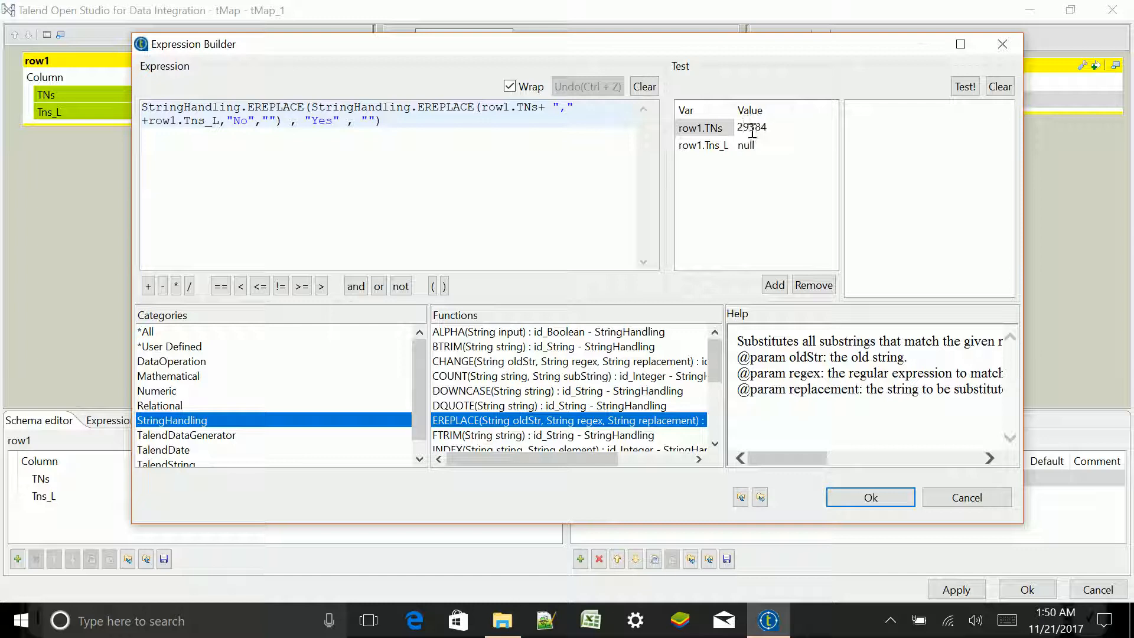
click(962, 89)
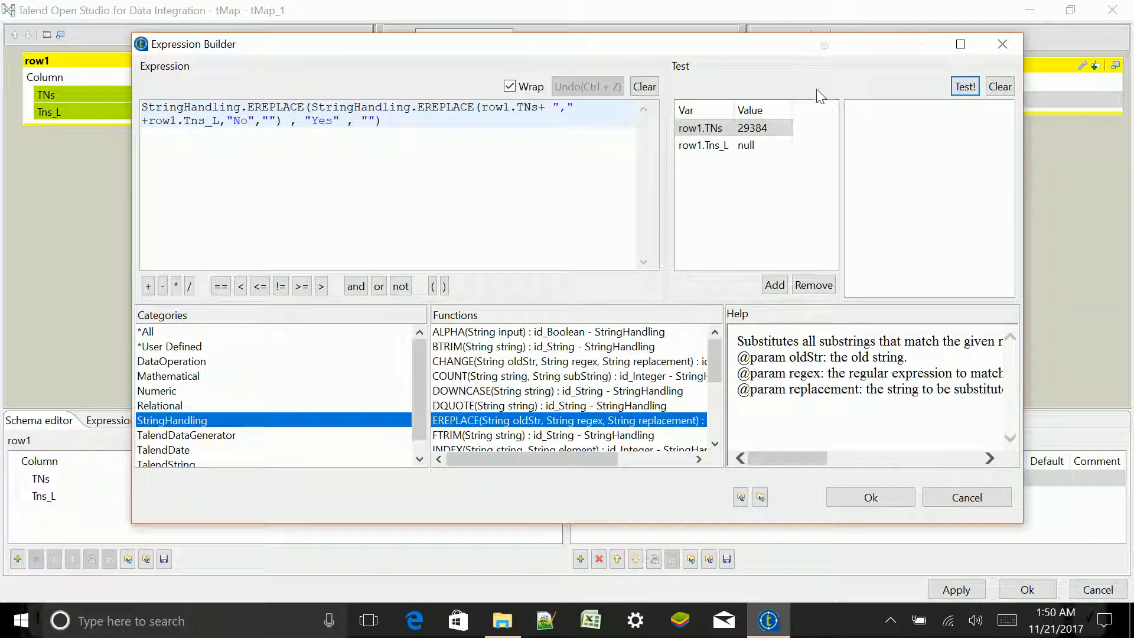
drag(824, 46, 779, 75)
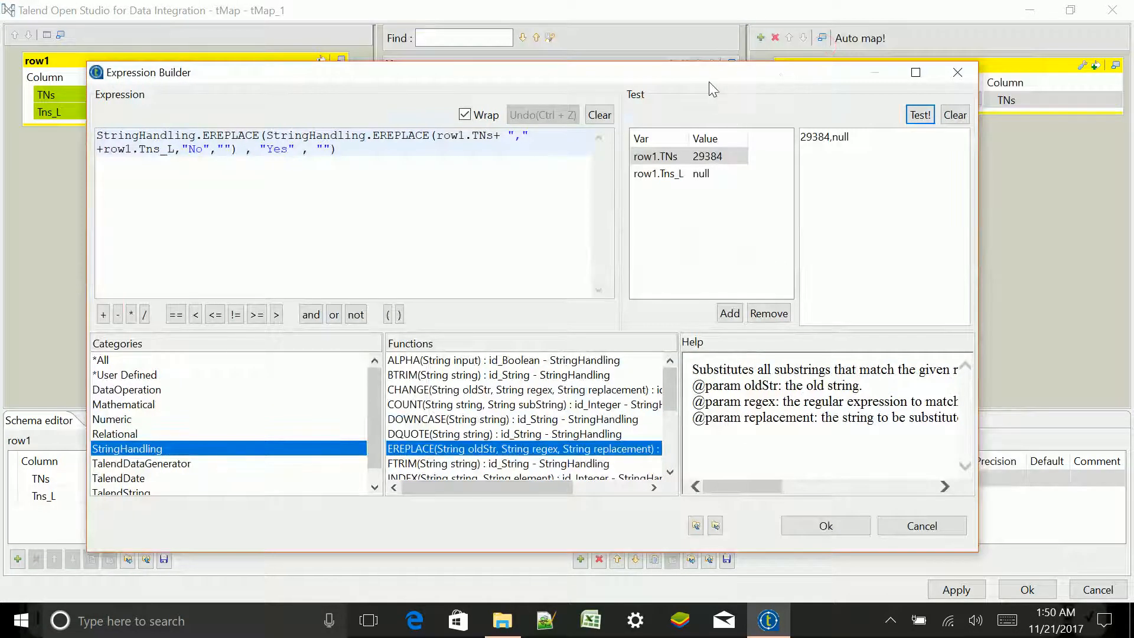
drag(707, 79, 747, 54)
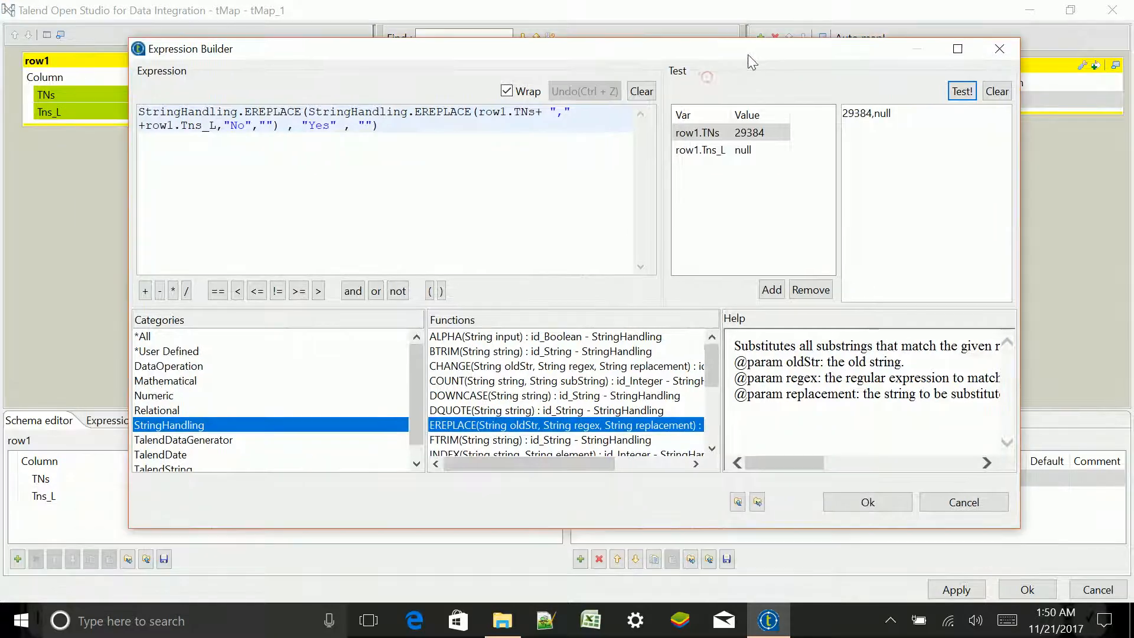
double_click(852, 114)
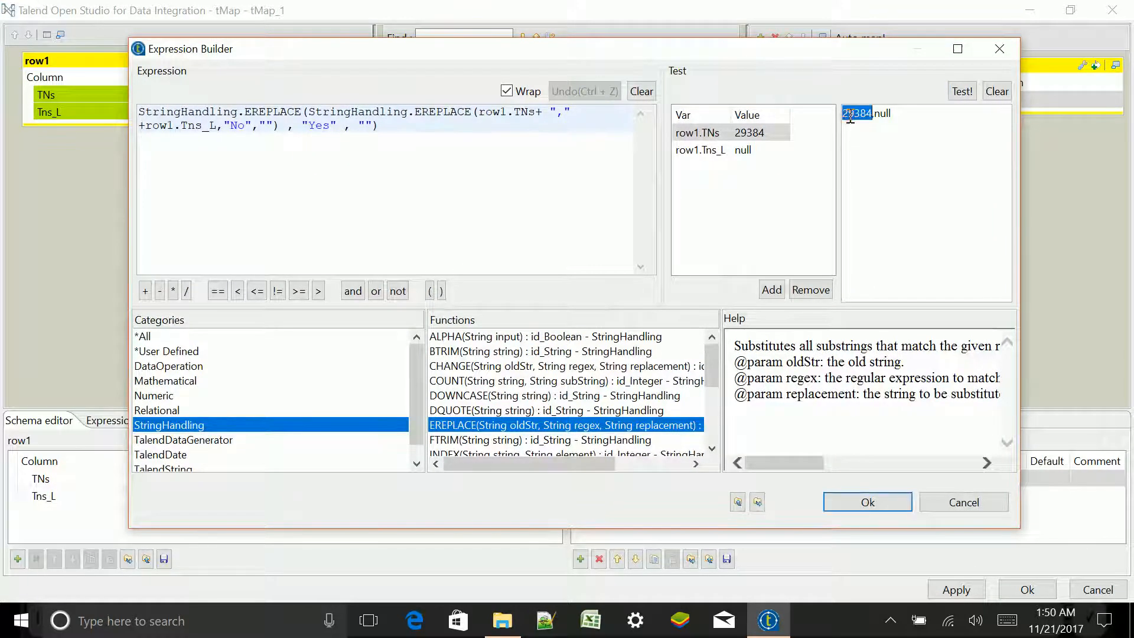
click(880, 152)
Set the test value of row1.Tns_L to No and rerun the expression test.
click(746, 155)
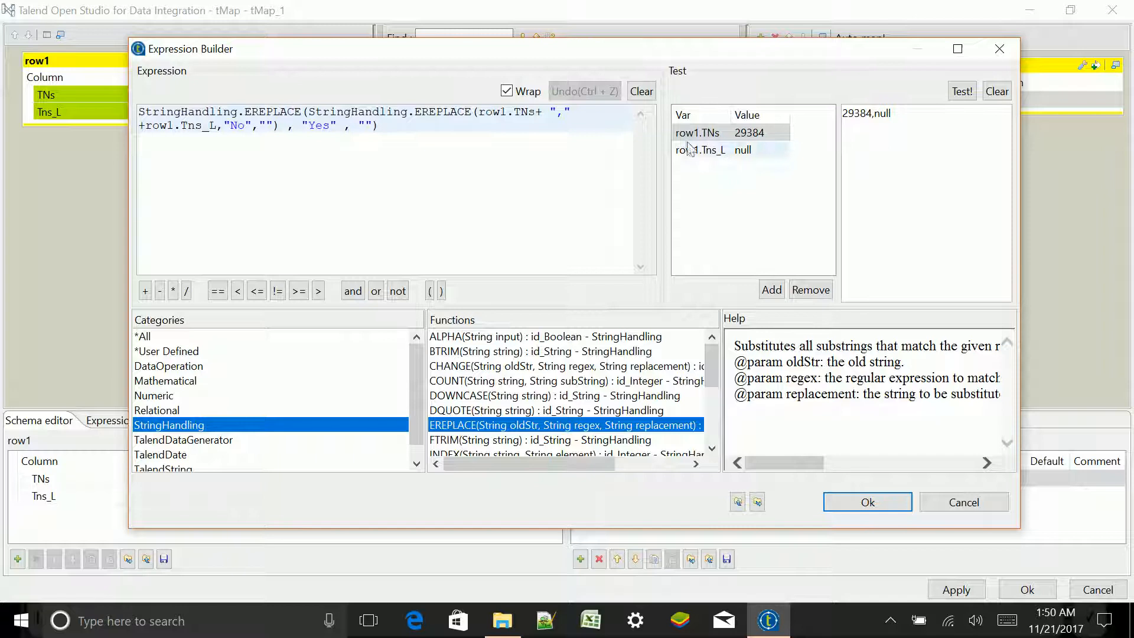
click(746, 156)
text(No)
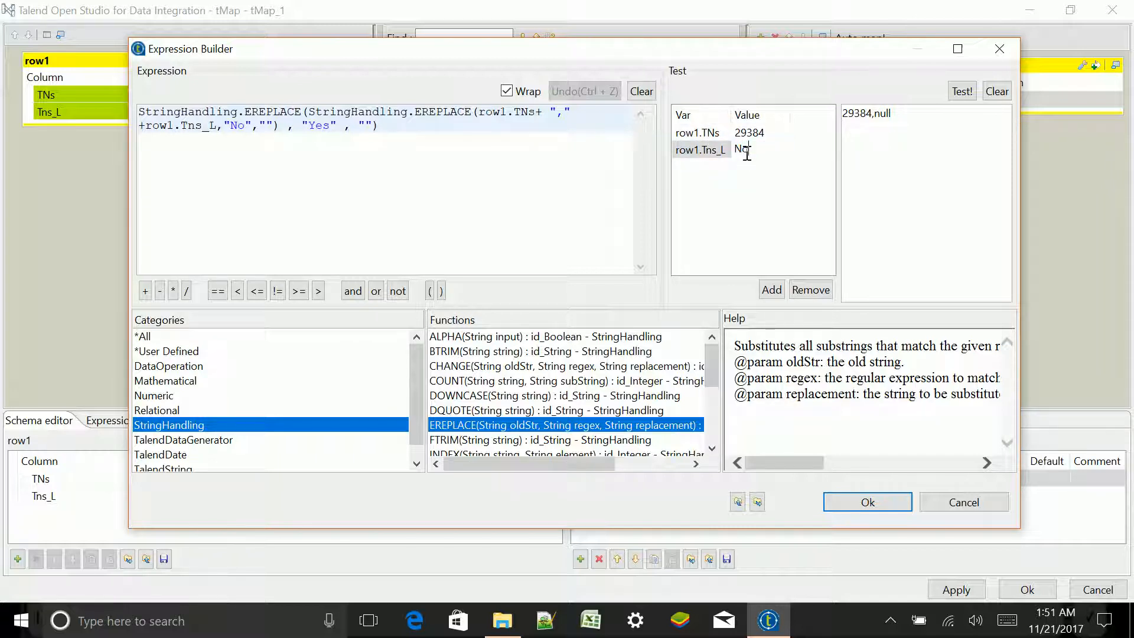
click(964, 92)
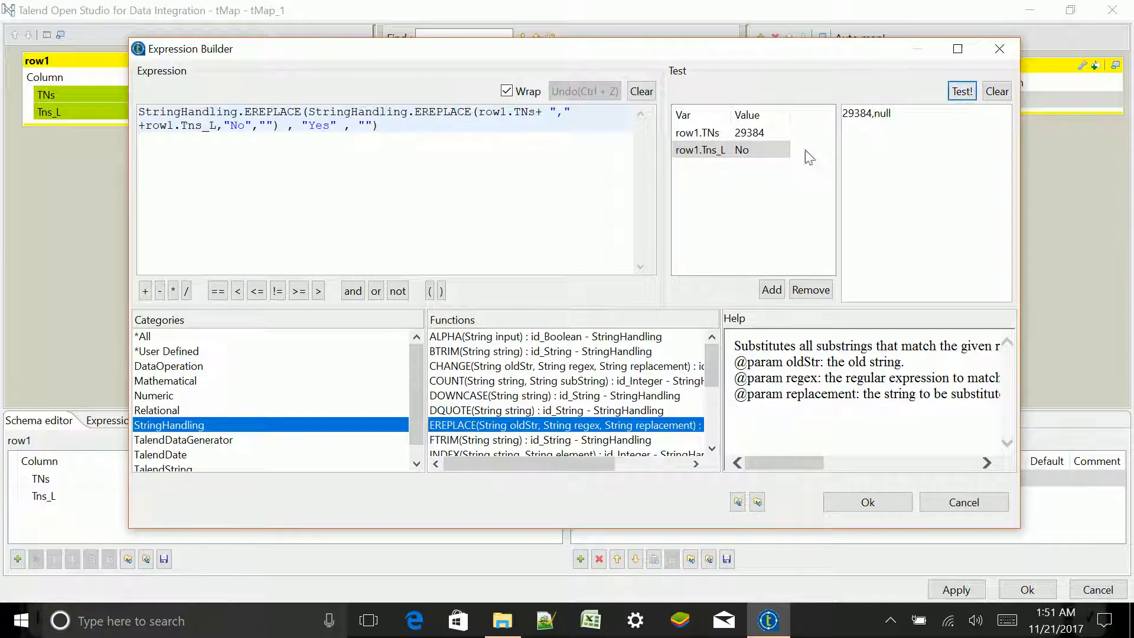
Set the test value of row1.TNs to Yes, clear the number from the previous output and rerun the expression test.
click(764, 136)
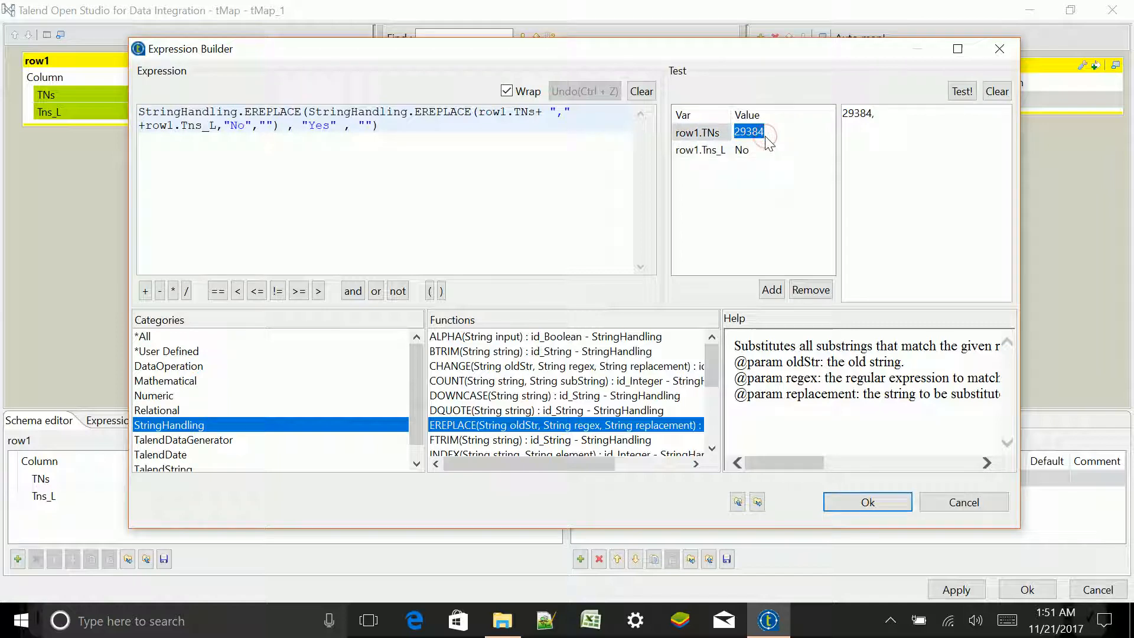
text(Y)
double_click(318, 127)
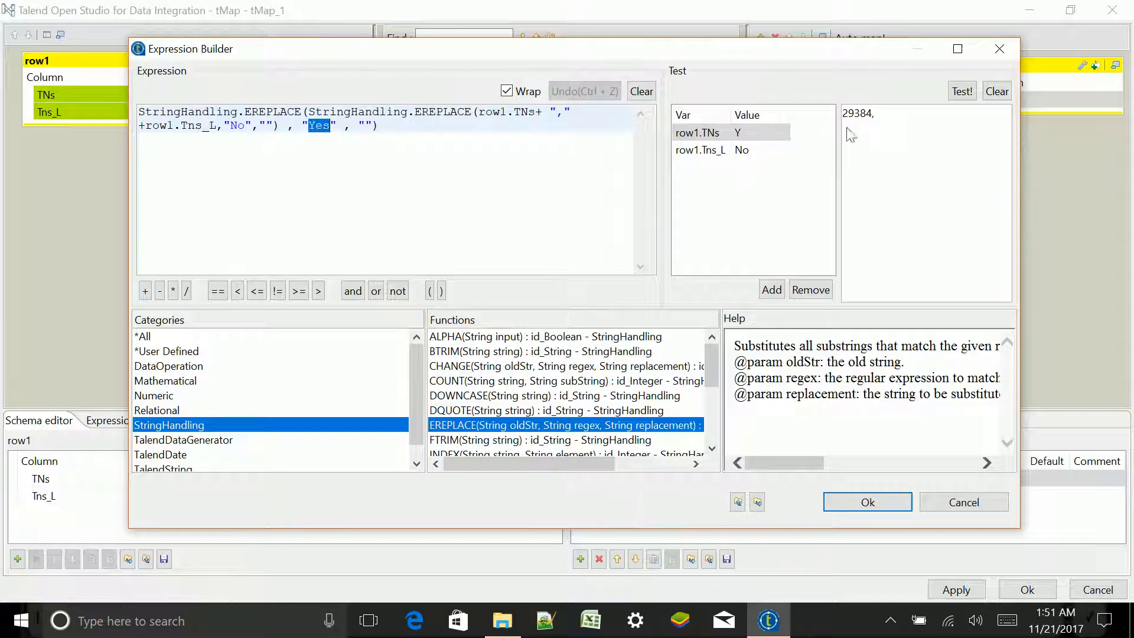
click(752, 138)
text(Yes)
click(960, 93)
double_click(853, 112)
key(Delete)
click(951, 95)
Close the Expression Builder and the tMap_1 mapping editor without saving changes.
click(272, 214)
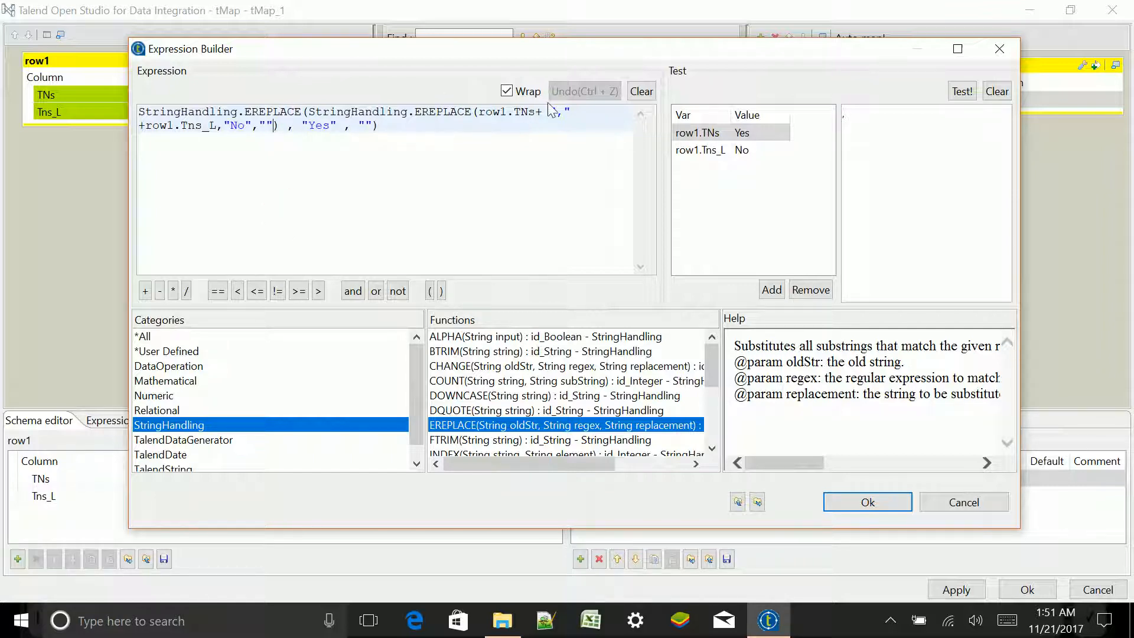
click(460, 205)
click(959, 503)
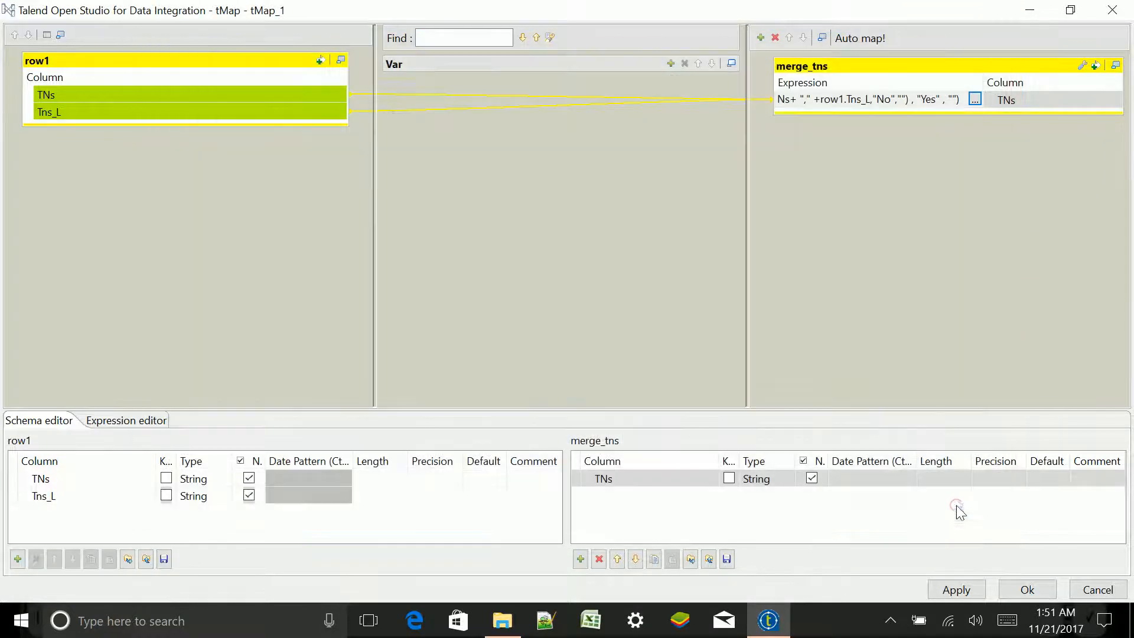
click(1002, 101)
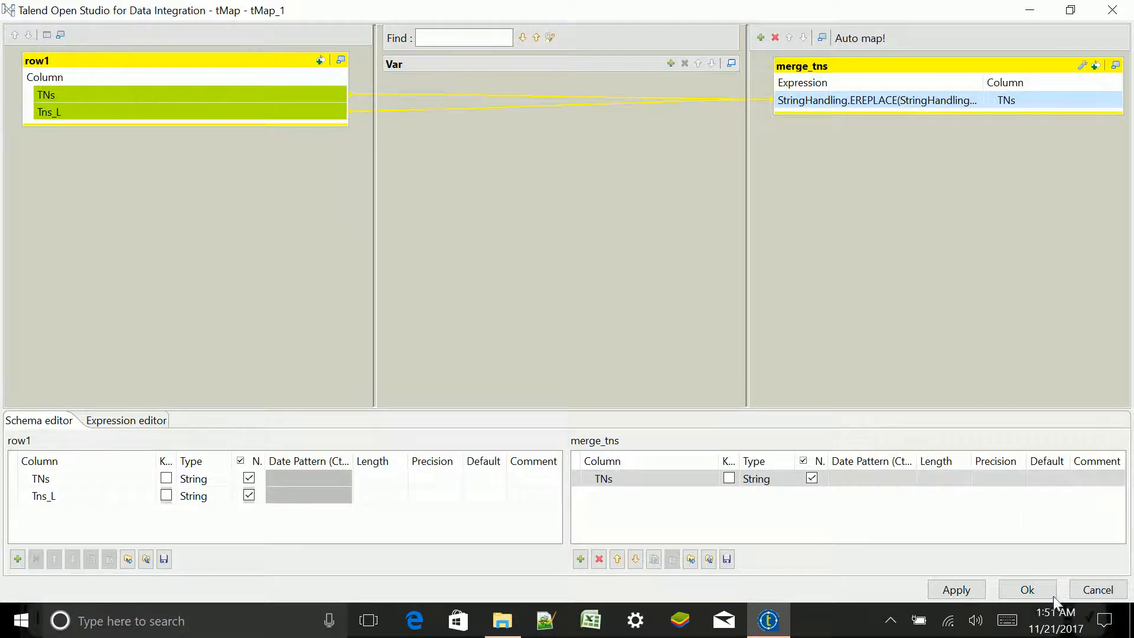
click(1078, 592)
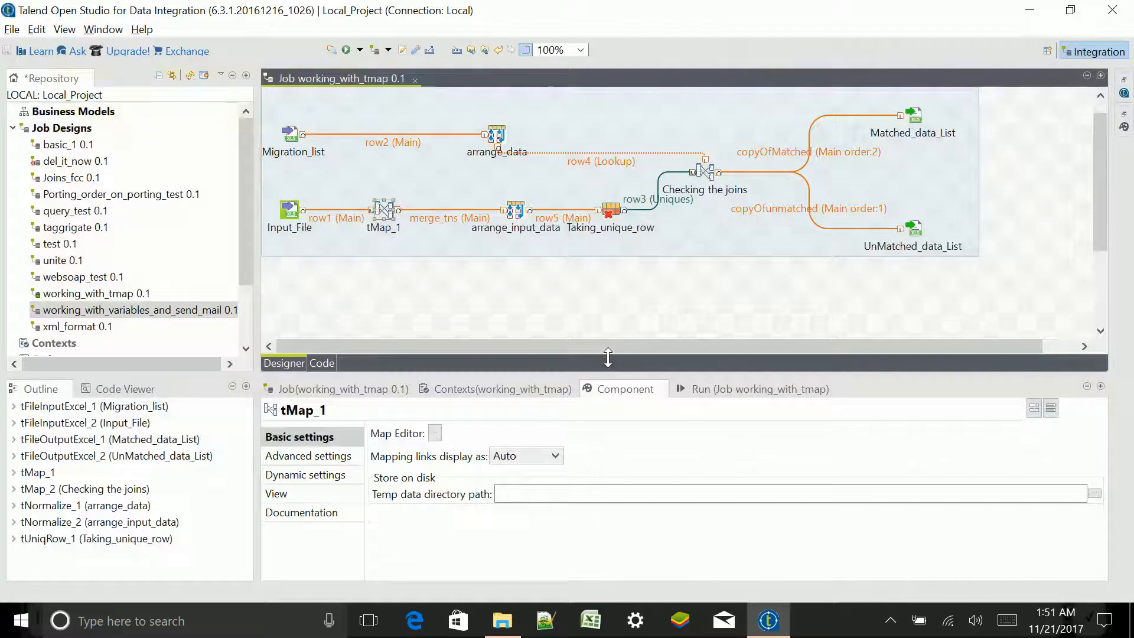
Show the Input_File component settings in a maximized view and review its header, first column and last column values.
click(288, 217)
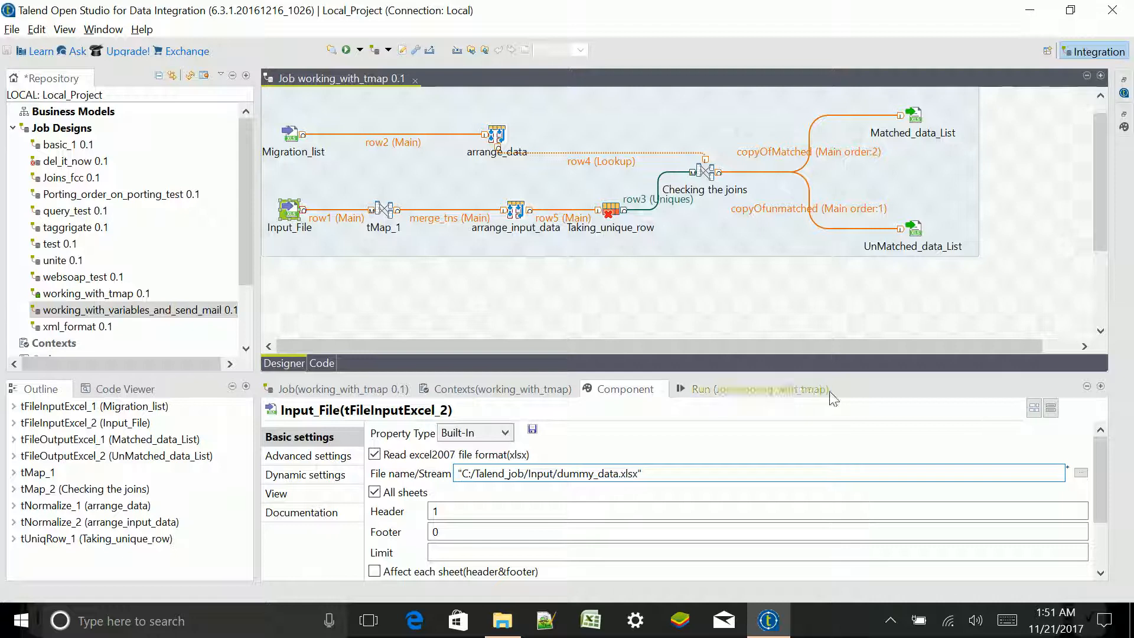
click(627, 386)
double_click(627, 390)
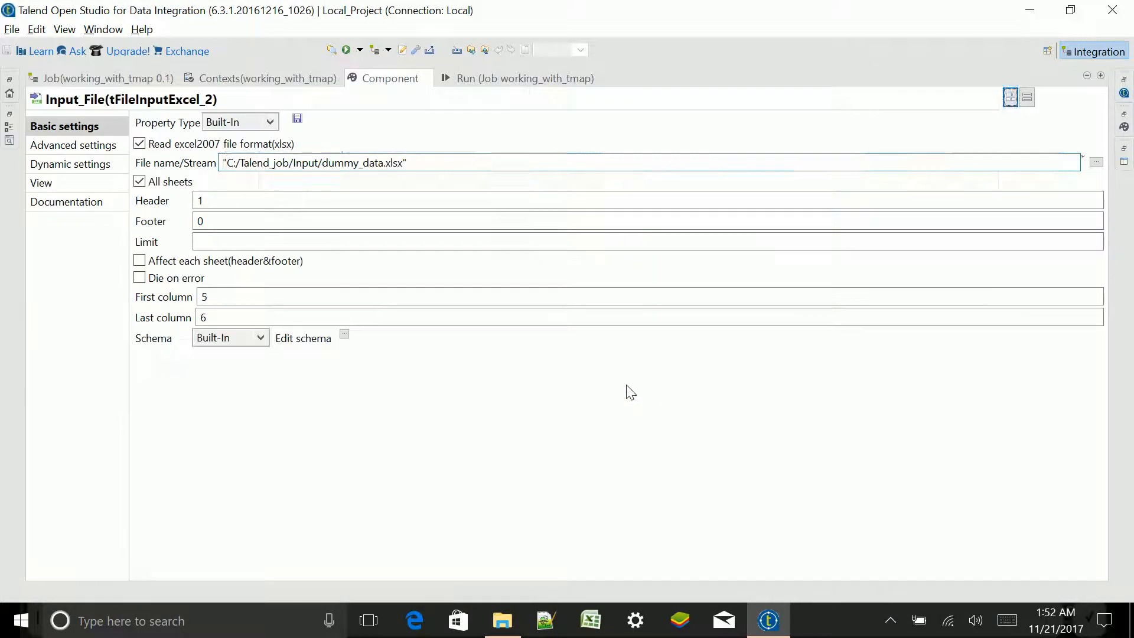
double_click(201, 201)
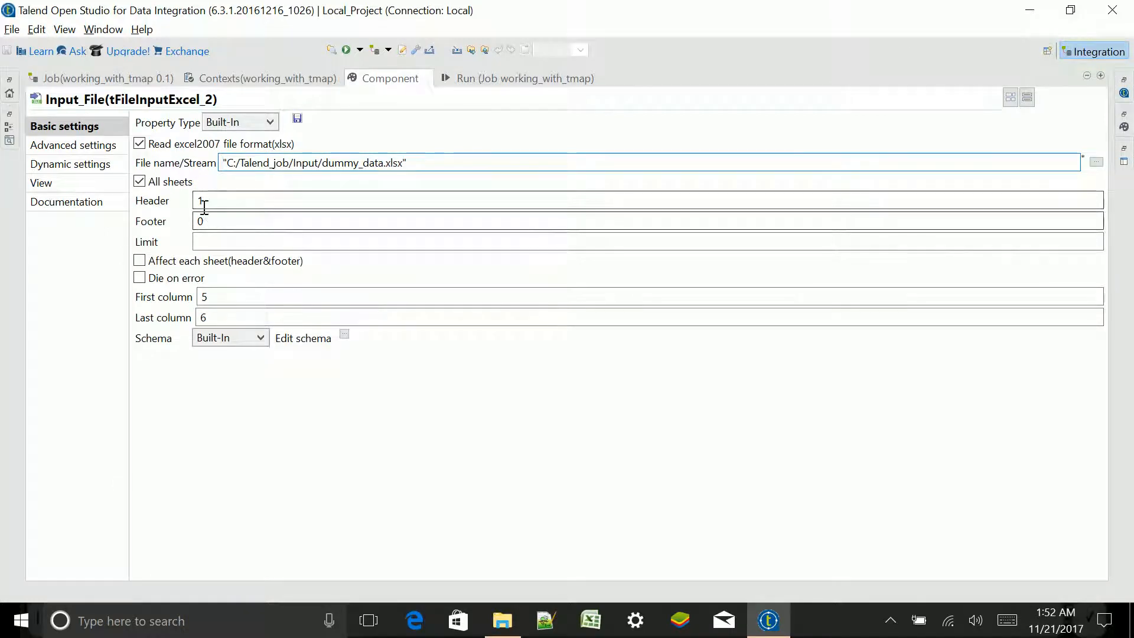
double_click(203, 296)
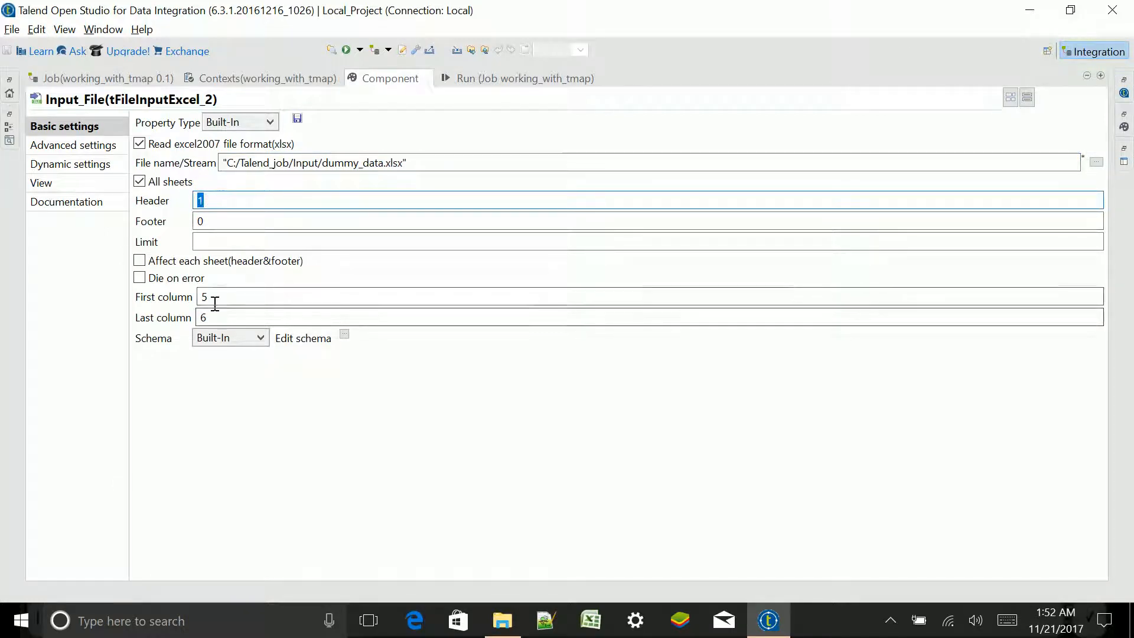
click(221, 298)
double_click(203, 296)
click(218, 317)
drag(221, 319, 135, 313)
click(372, 418)
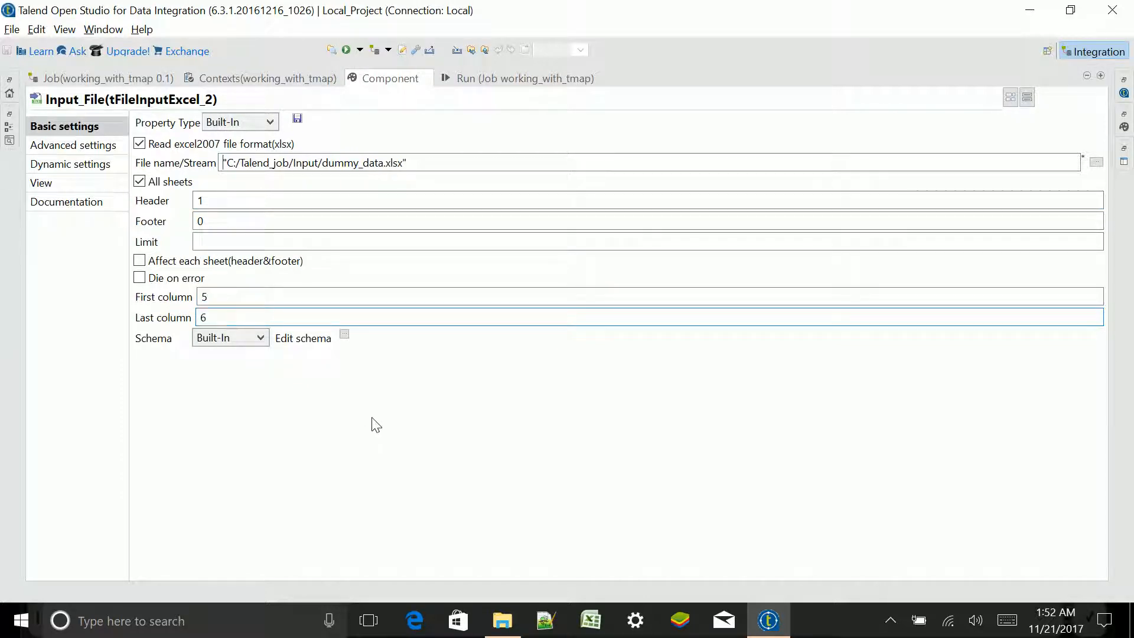
Restore the normal Talend layout, switch to File Explorer and open dummy_data.xlsx from the Input folder.
double_click(392, 79)
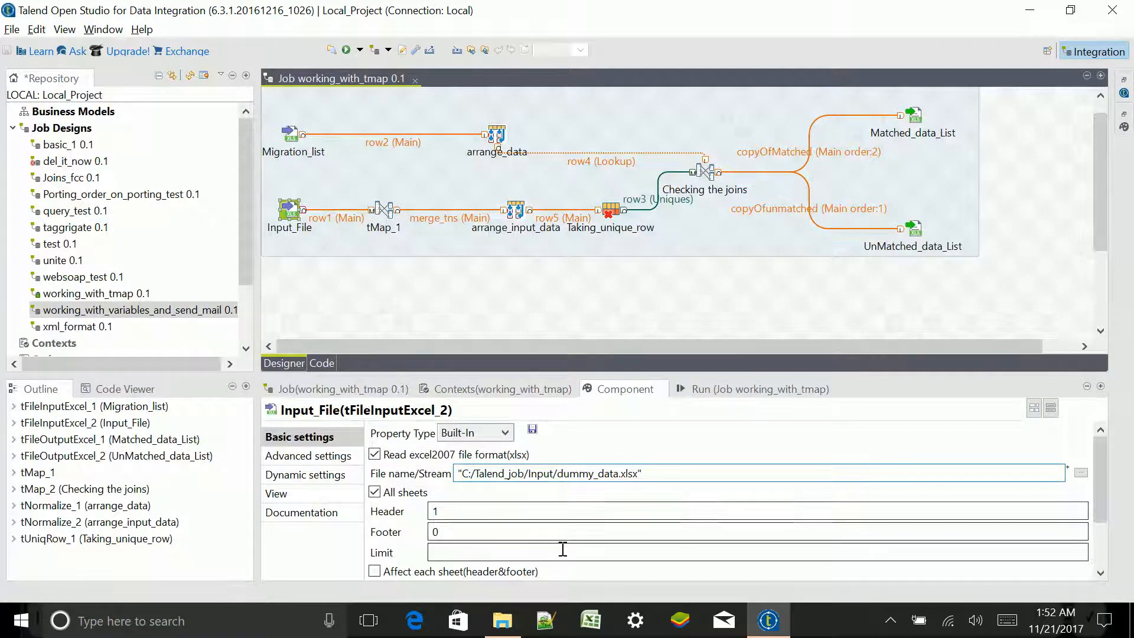
click(502, 611)
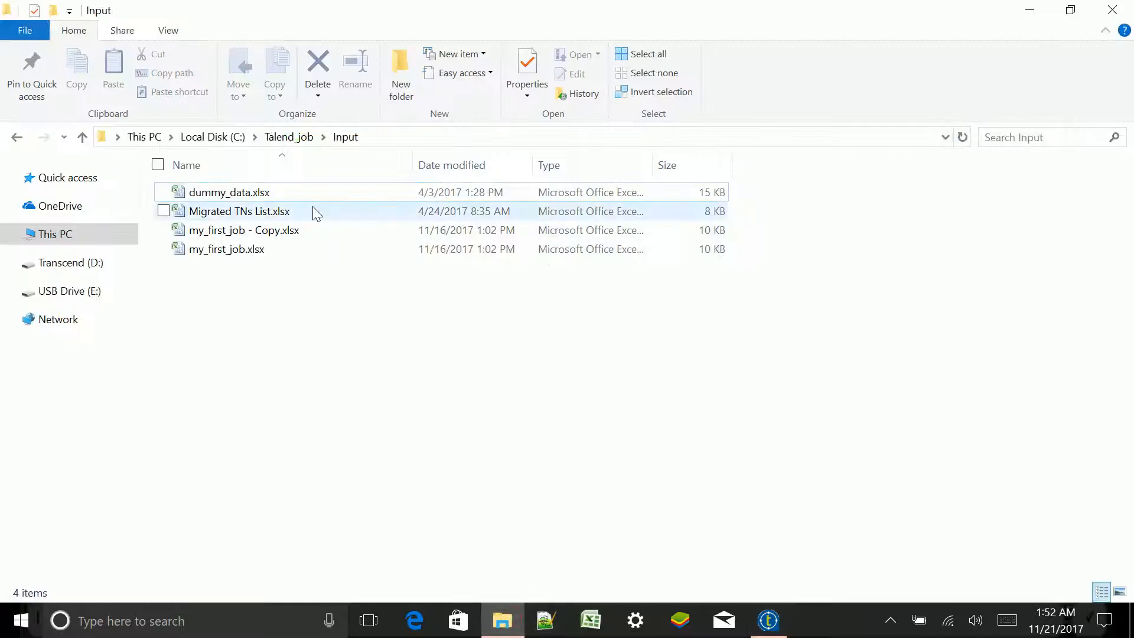
double_click(286, 193)
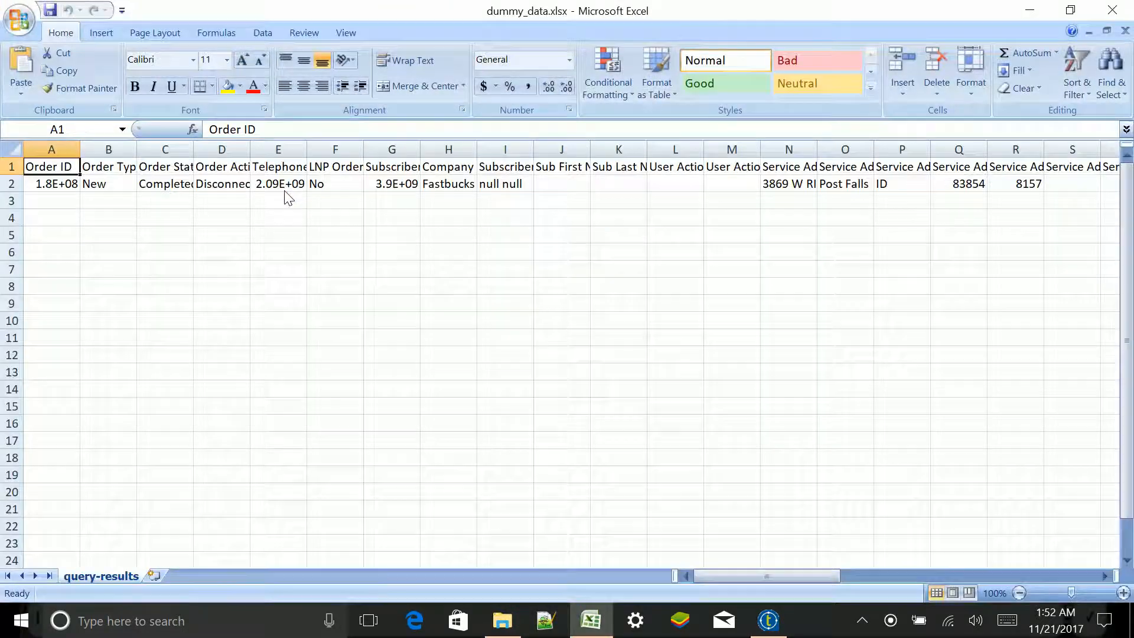
Step across the query-results sheet to the Telephone Number and LNP Order columns and examine their headers and row 2 values.
key(Right)
key(Right)
key(Right)
key(Right)
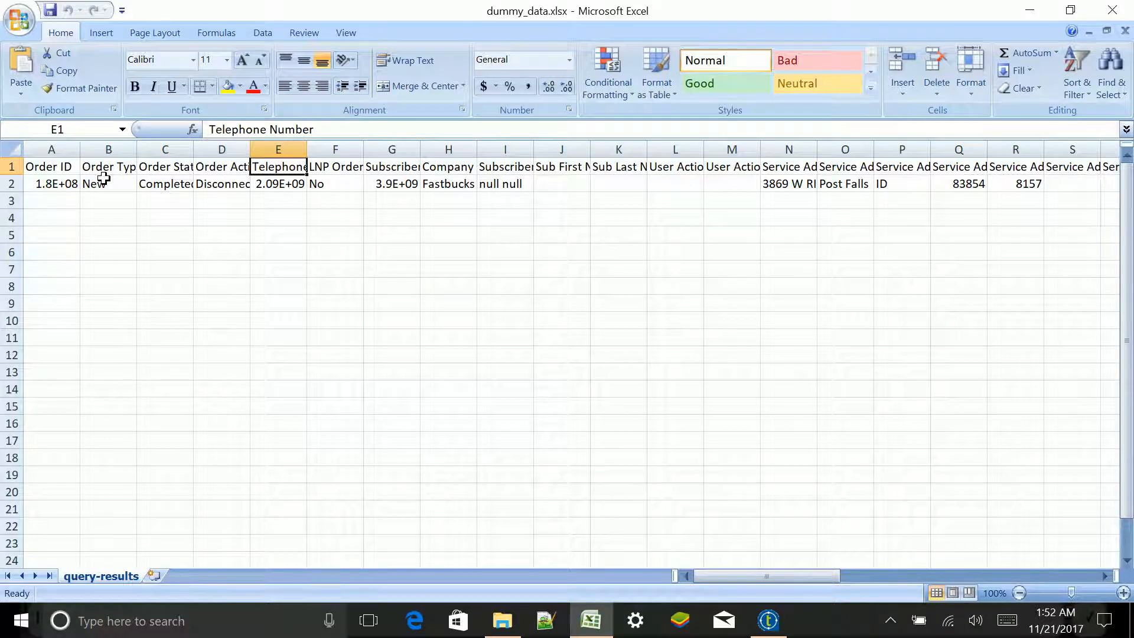
key(Right)
key(Left)
key(Down)
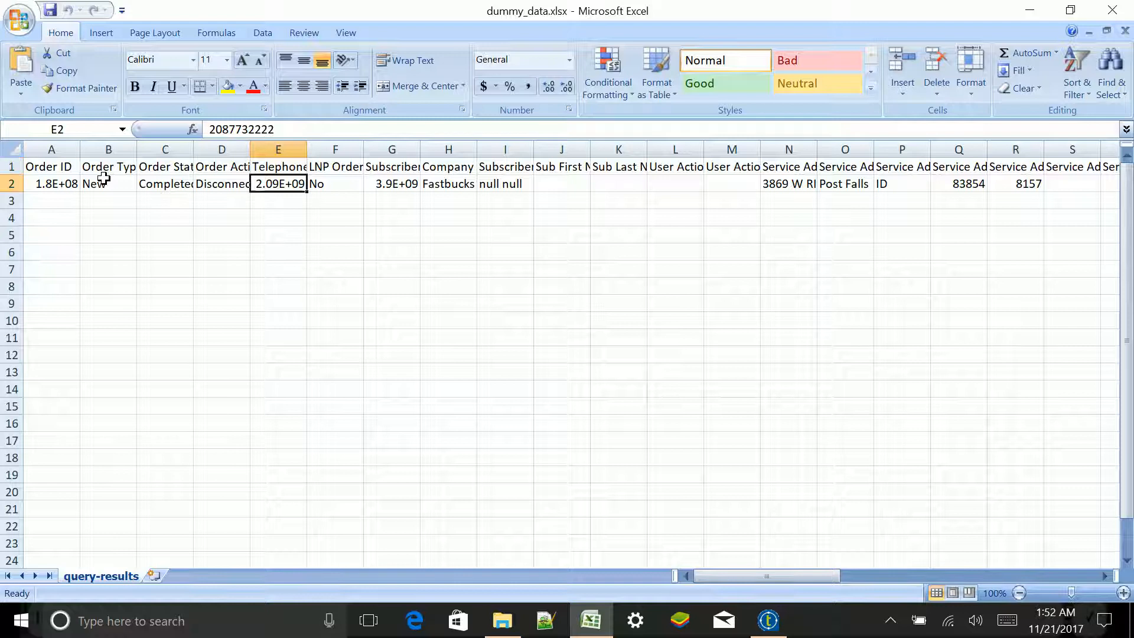
key(Right)
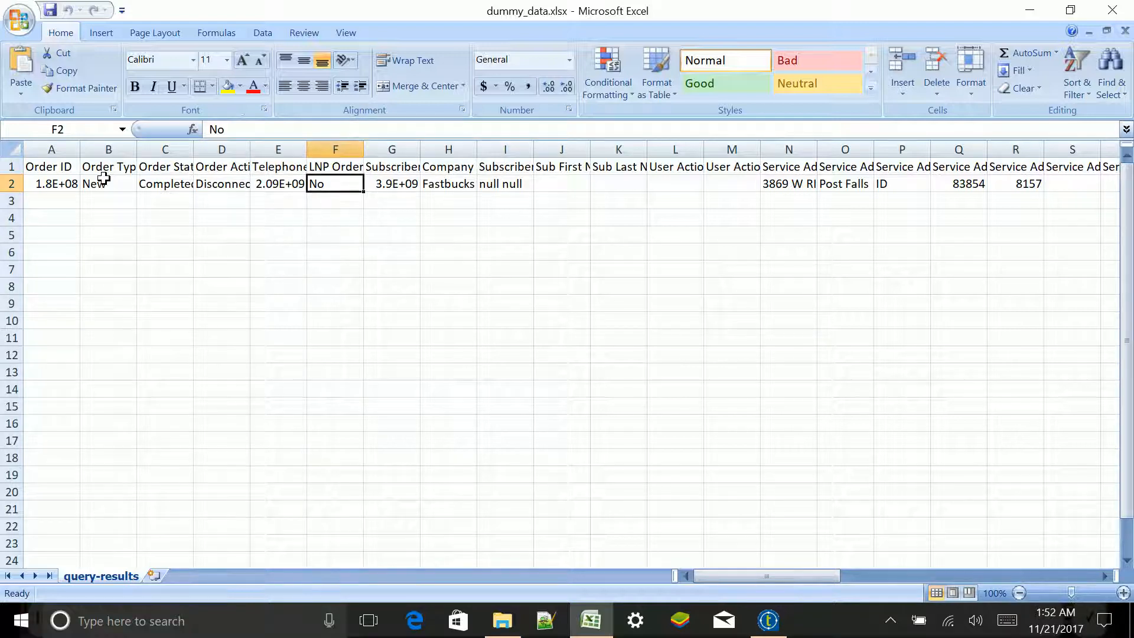
Close the dummy_data.xlsx workbook and switch back to Talend Open Studio.
click(1110, 10)
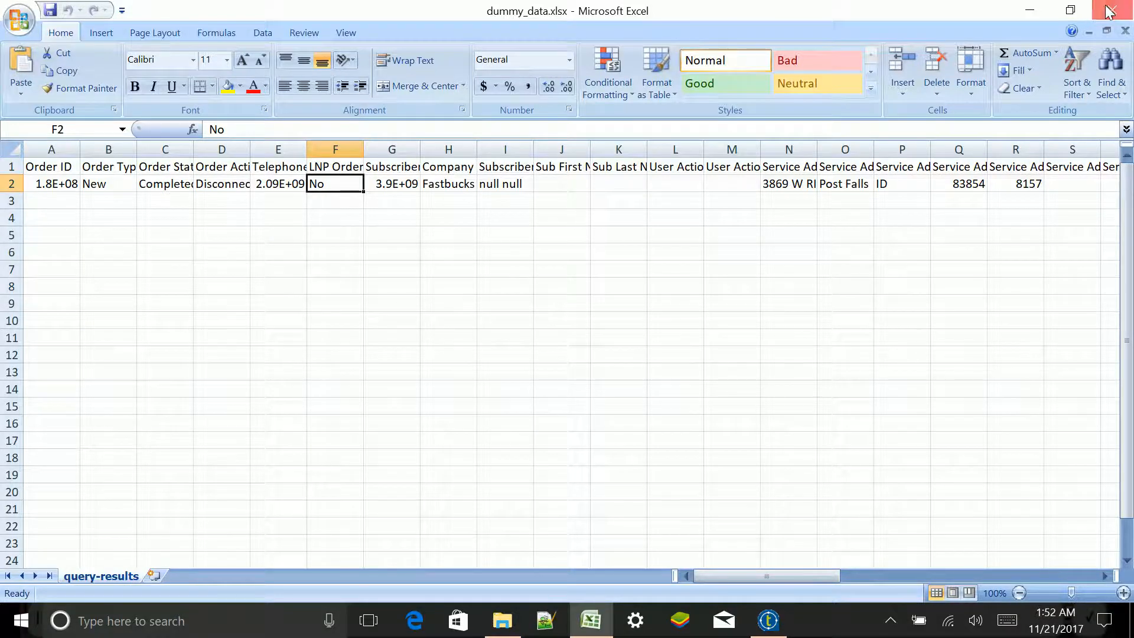
click(576, 371)
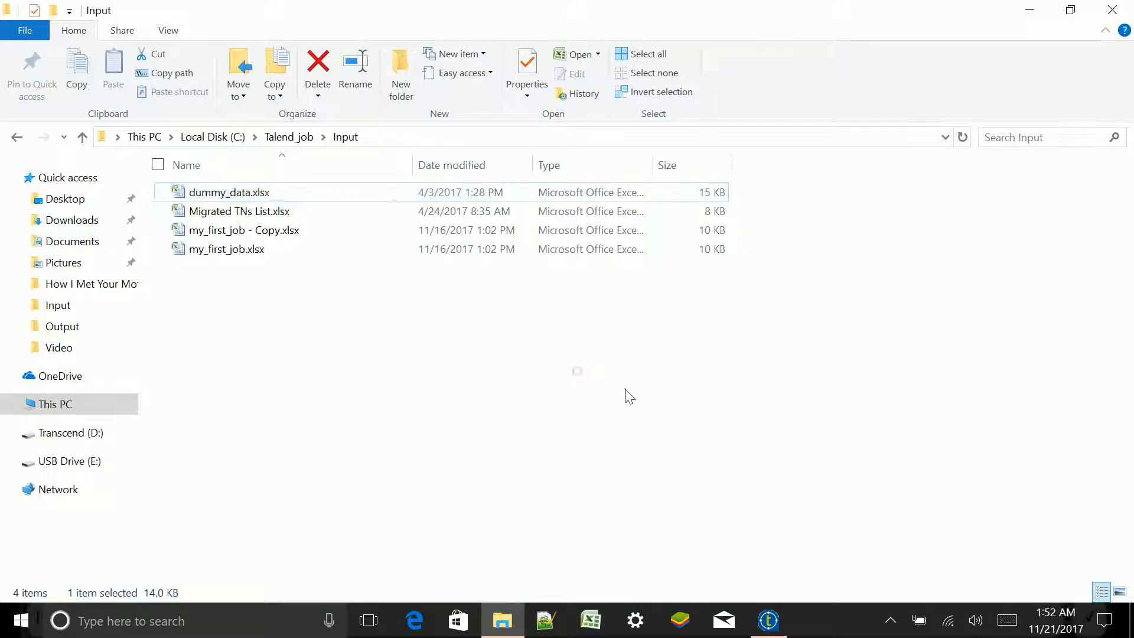
click(783, 623)
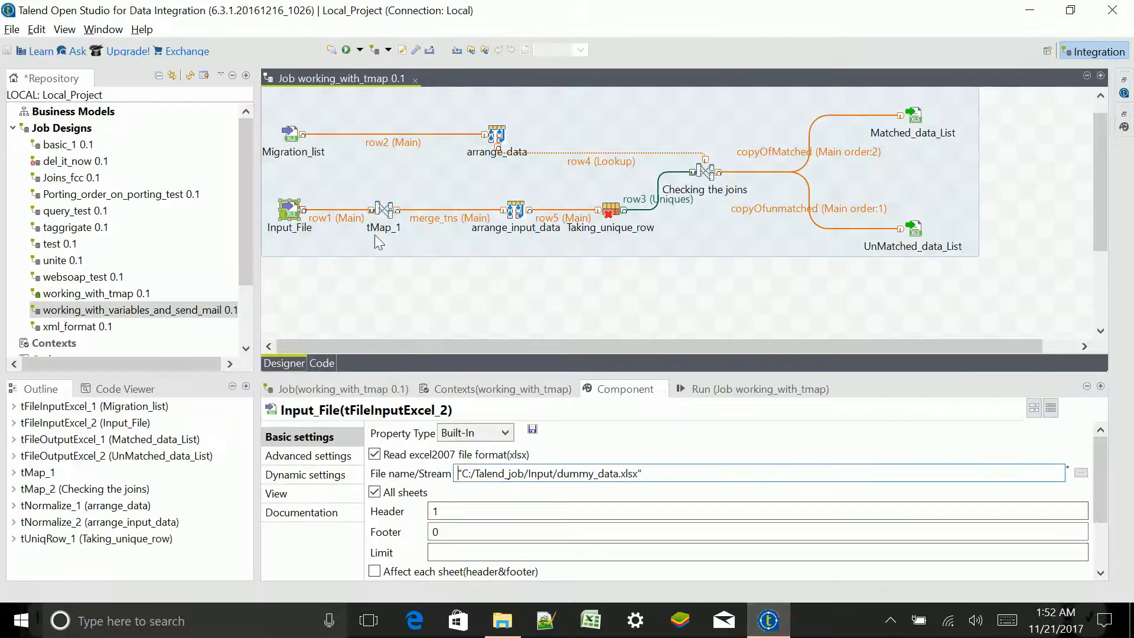
Open the tMap_1 mapping editor and show the merge_tns TNs expression in a maximized Expression Builder.
double_click(386, 214)
click(76, 109)
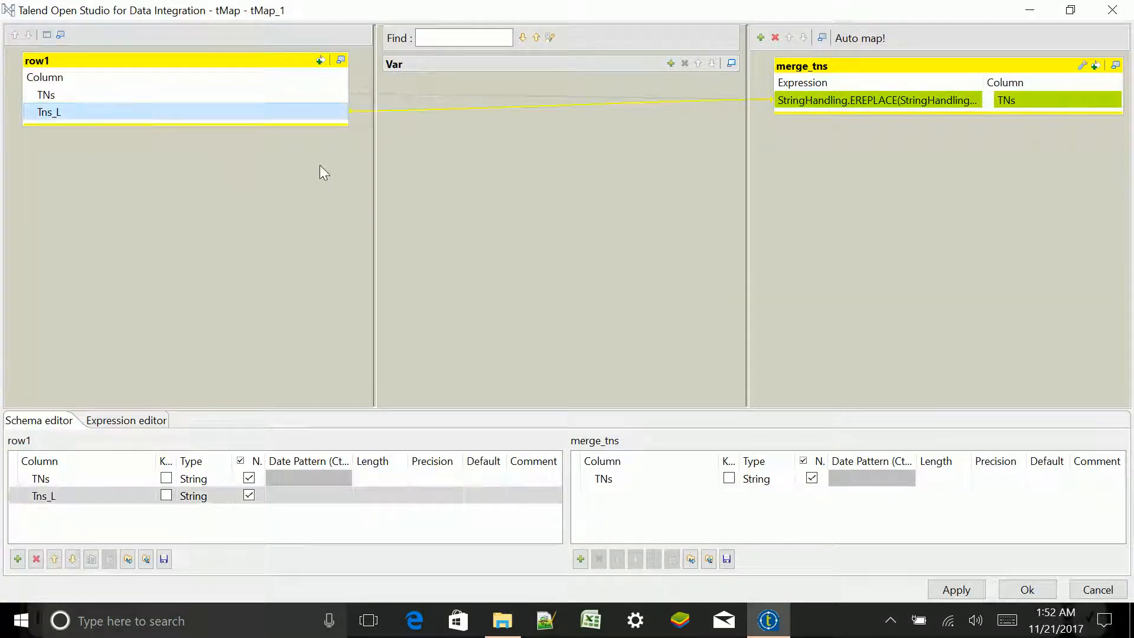
click(943, 101)
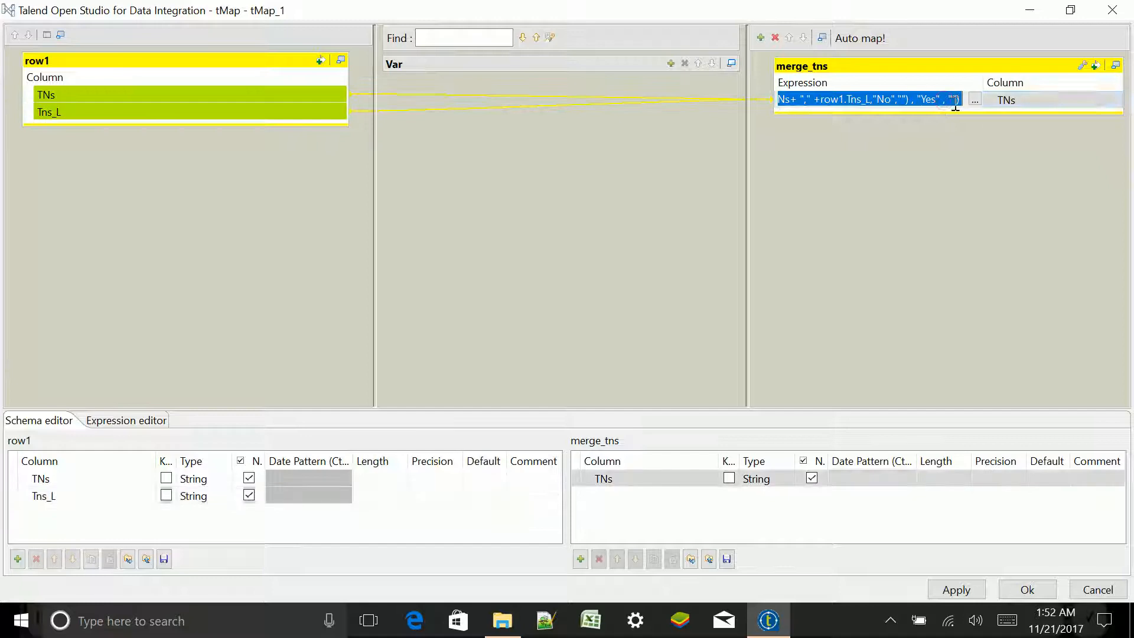
click(974, 101)
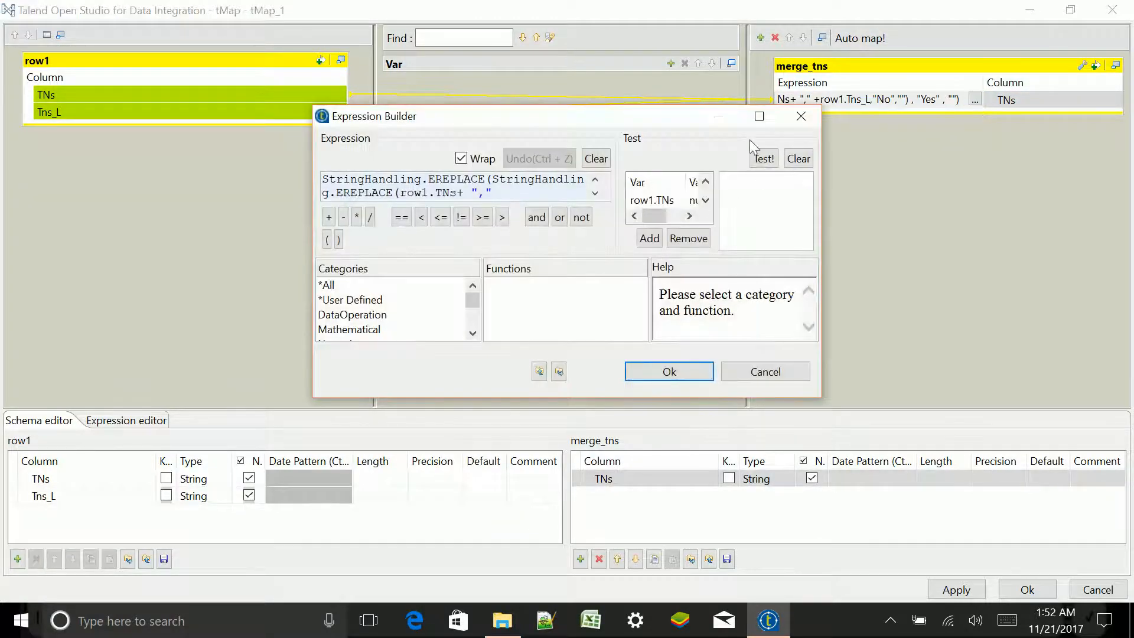
click(760, 117)
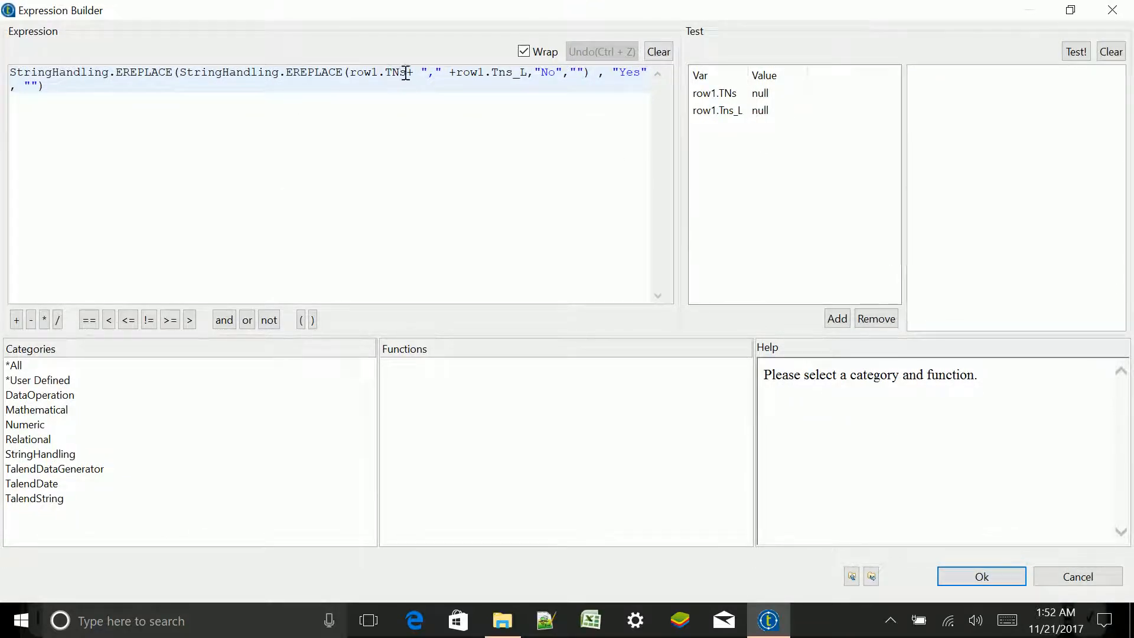
Highlight TNs, the comma separator and Tns_L in the expression to examine how the two columns are merged.
double_click(387, 73)
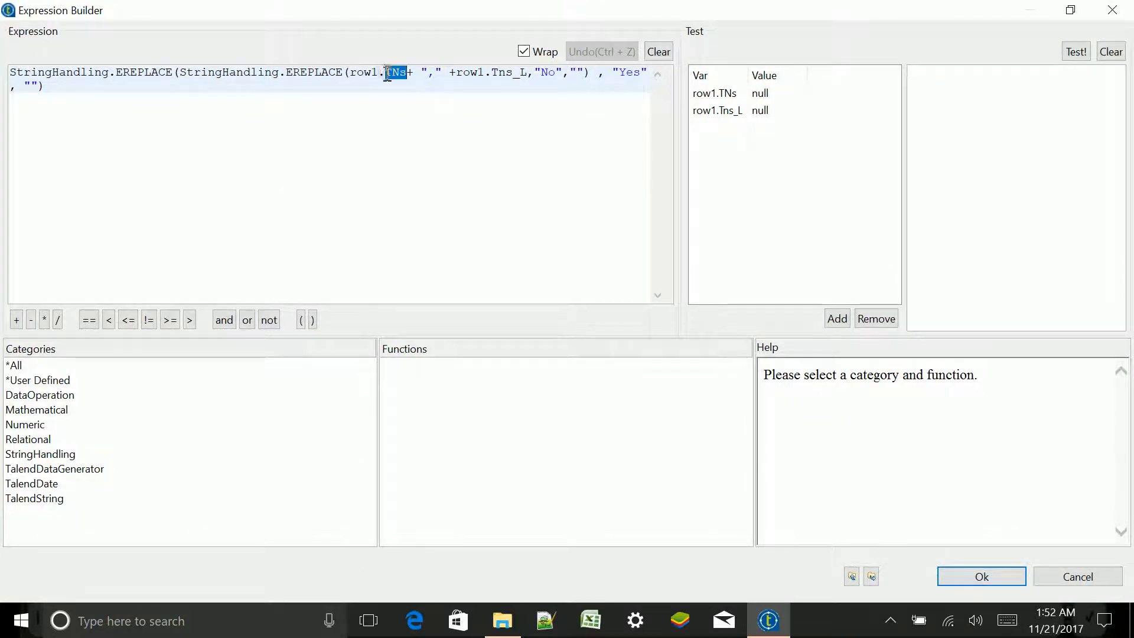
click(405, 90)
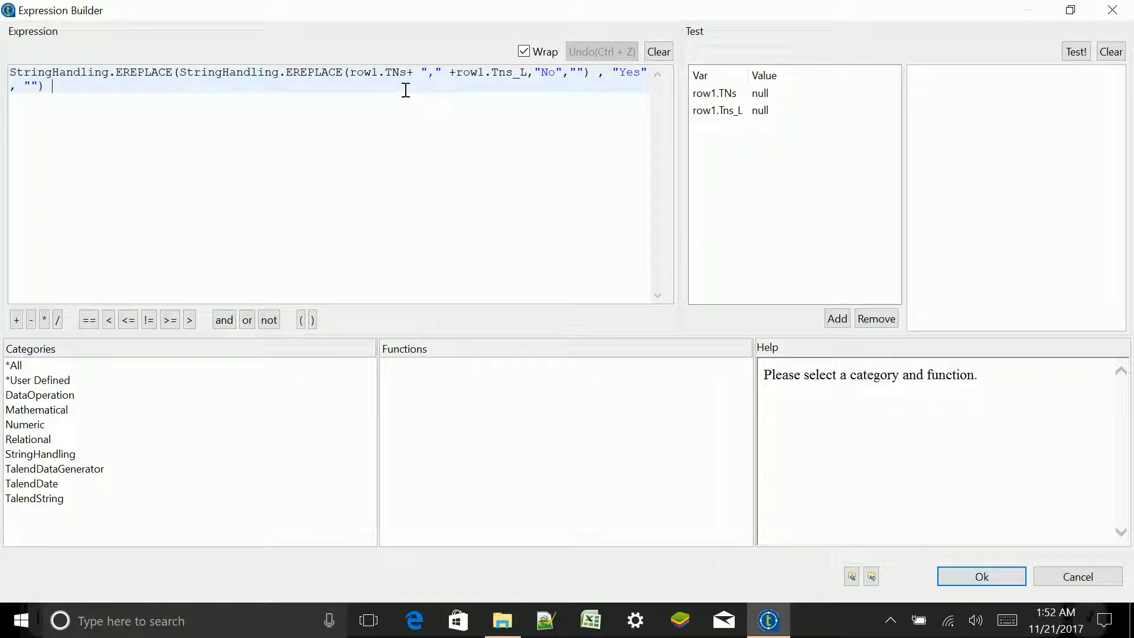
double_click(433, 72)
double_click(492, 75)
Show the help for the StringHandling function EREPLACE and examine the merged-column, "No" and "Yes" arguments in the expression.
click(49, 456)
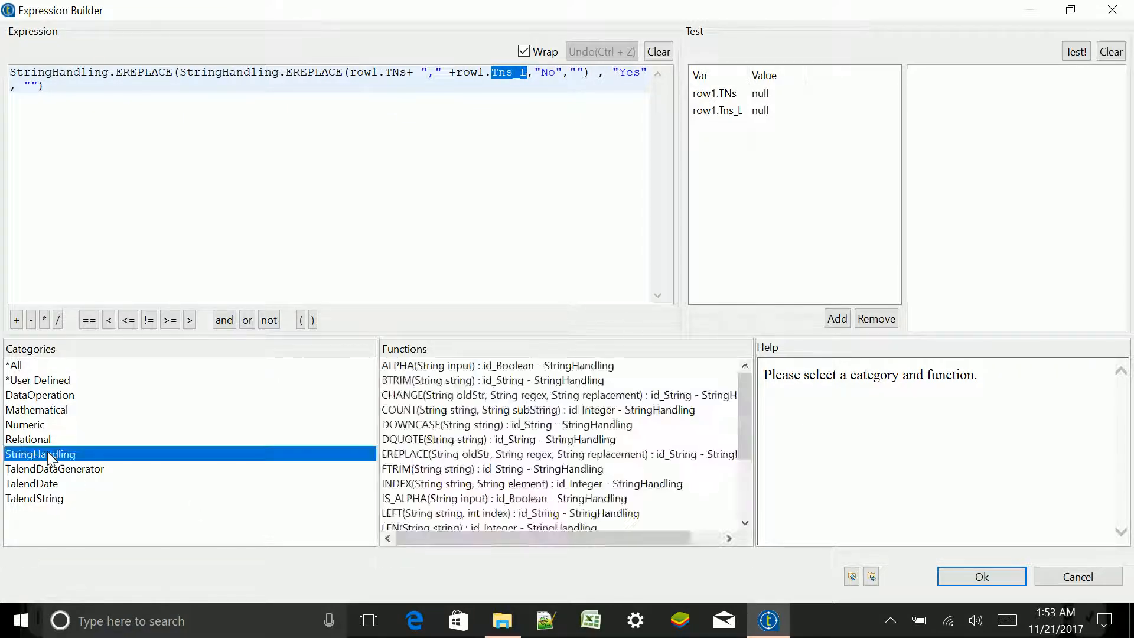
click(434, 453)
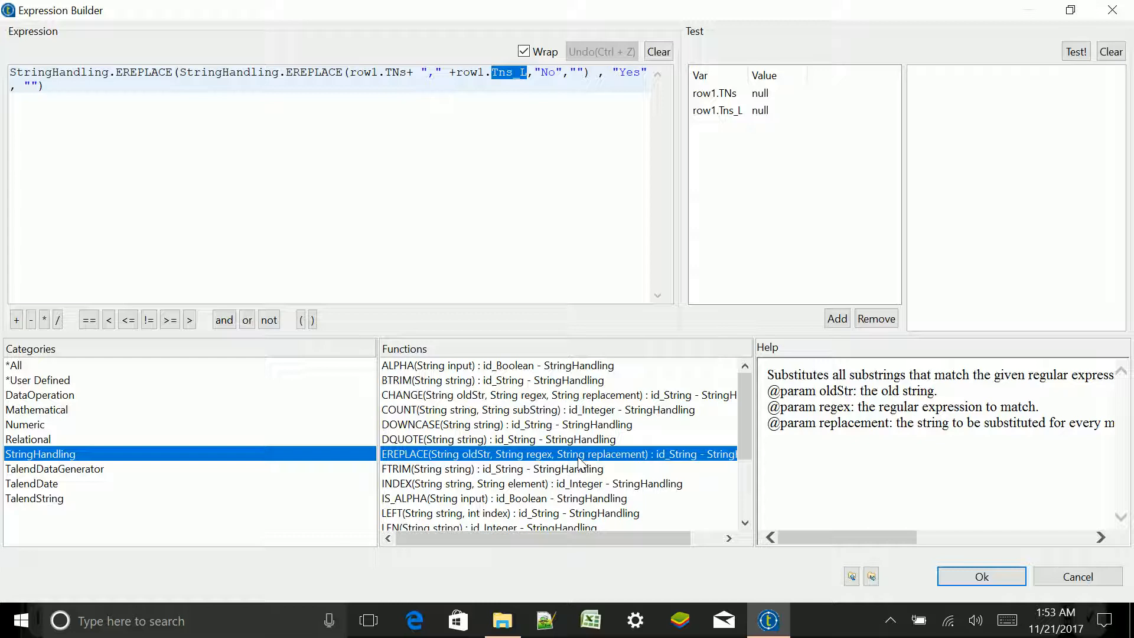
double_click(367, 71)
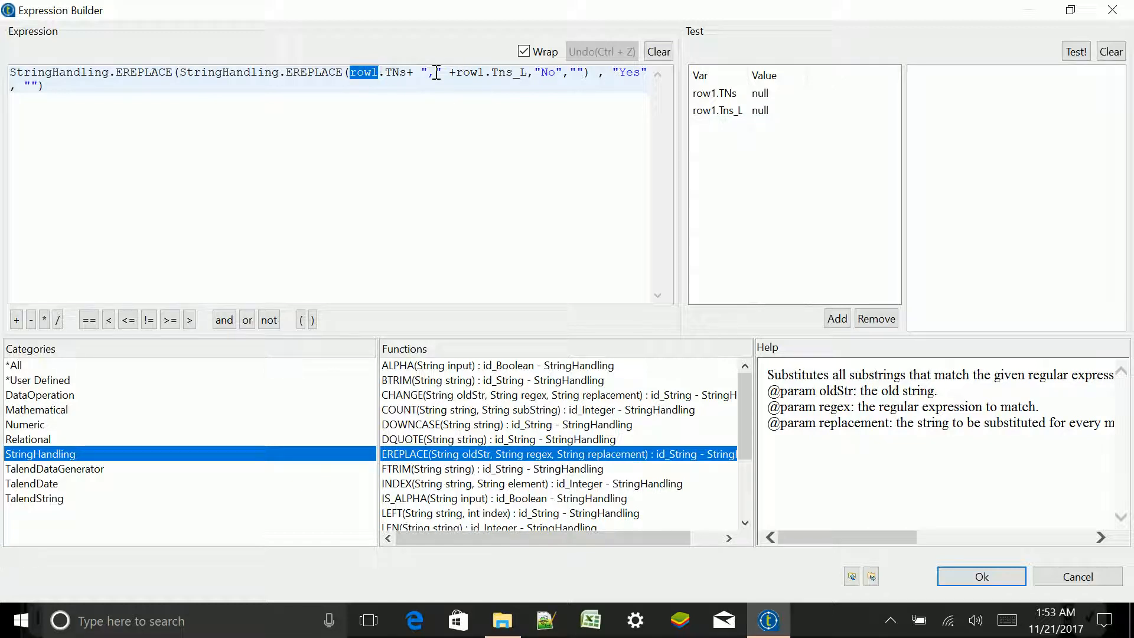
drag(420, 72, 530, 70)
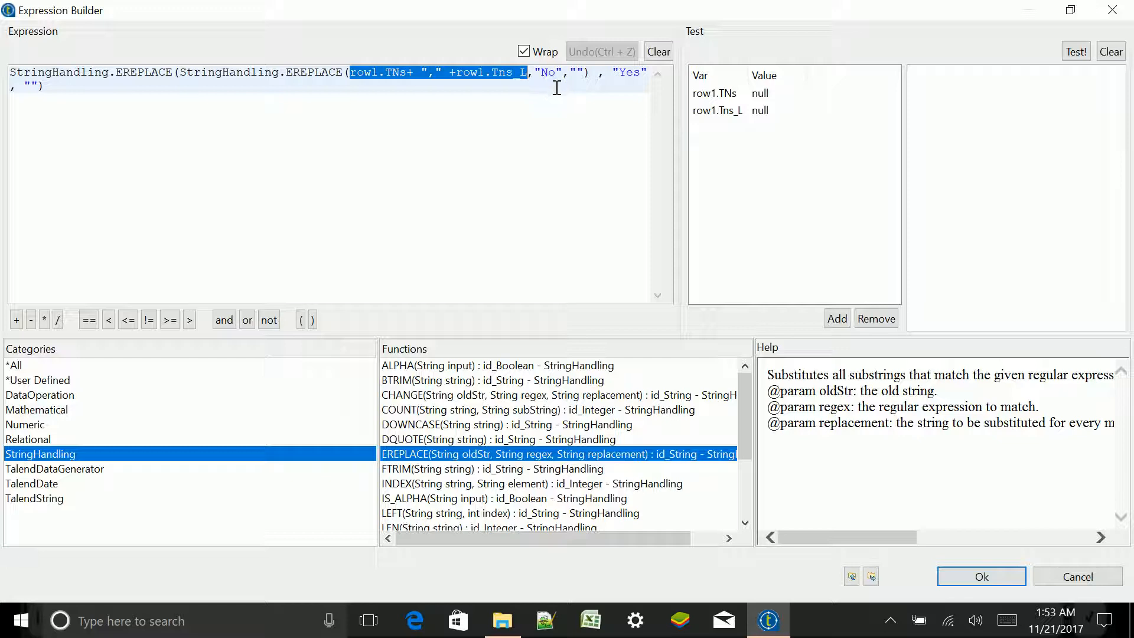
double_click(548, 73)
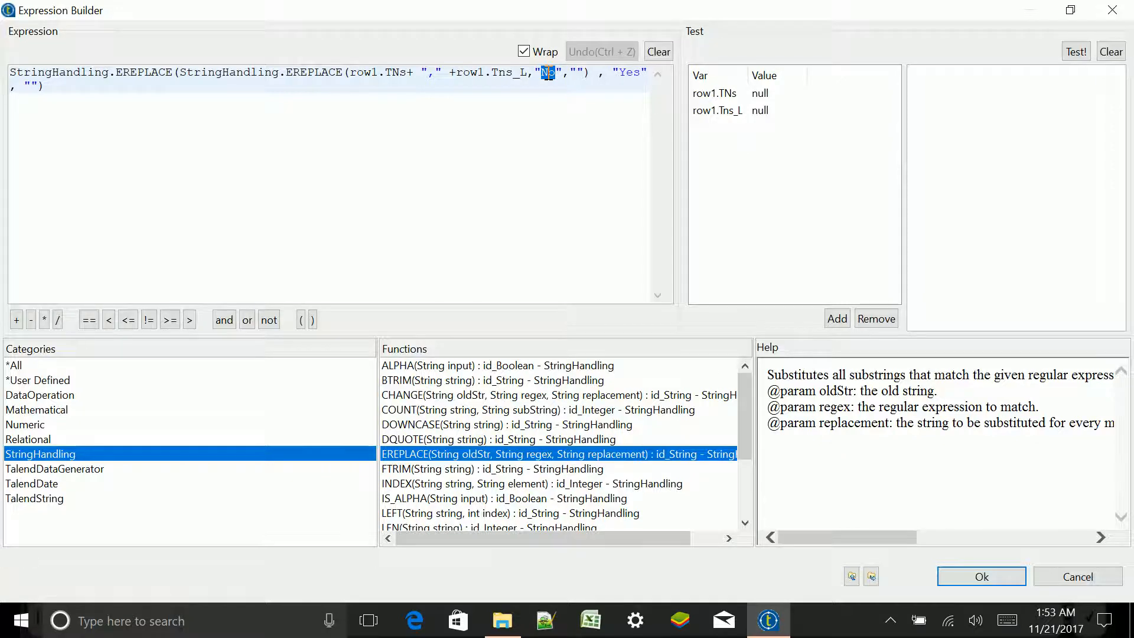
click(576, 72)
double_click(630, 72)
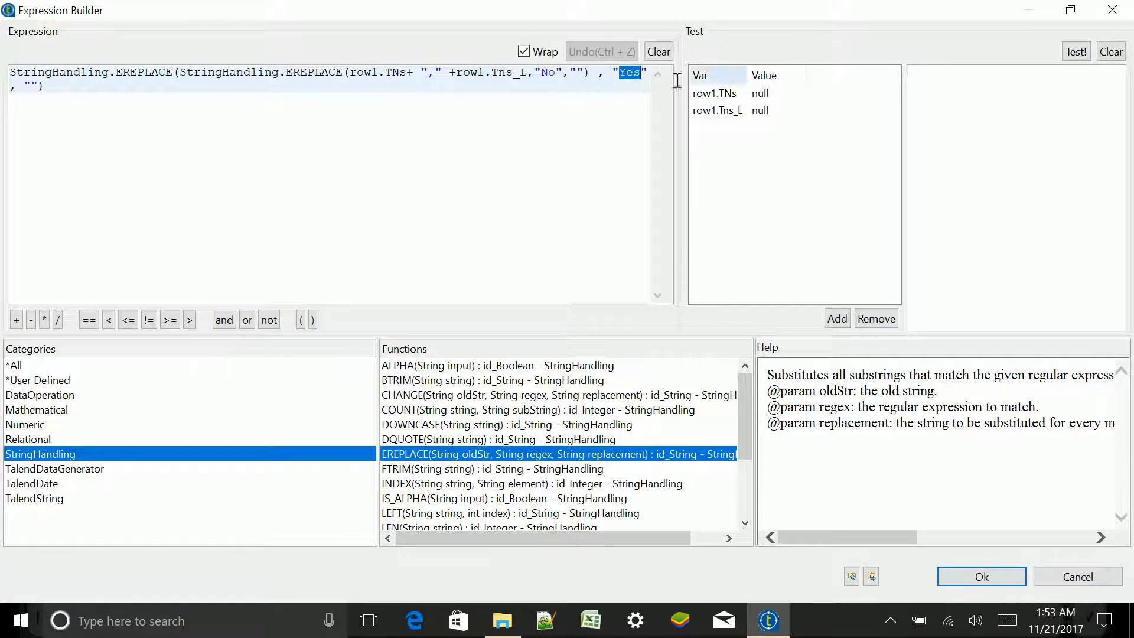
Leave the Expression Builder and tMap_1 editor without saving, and show the basic settings of the arrange_input_data component.
click(1111, 11)
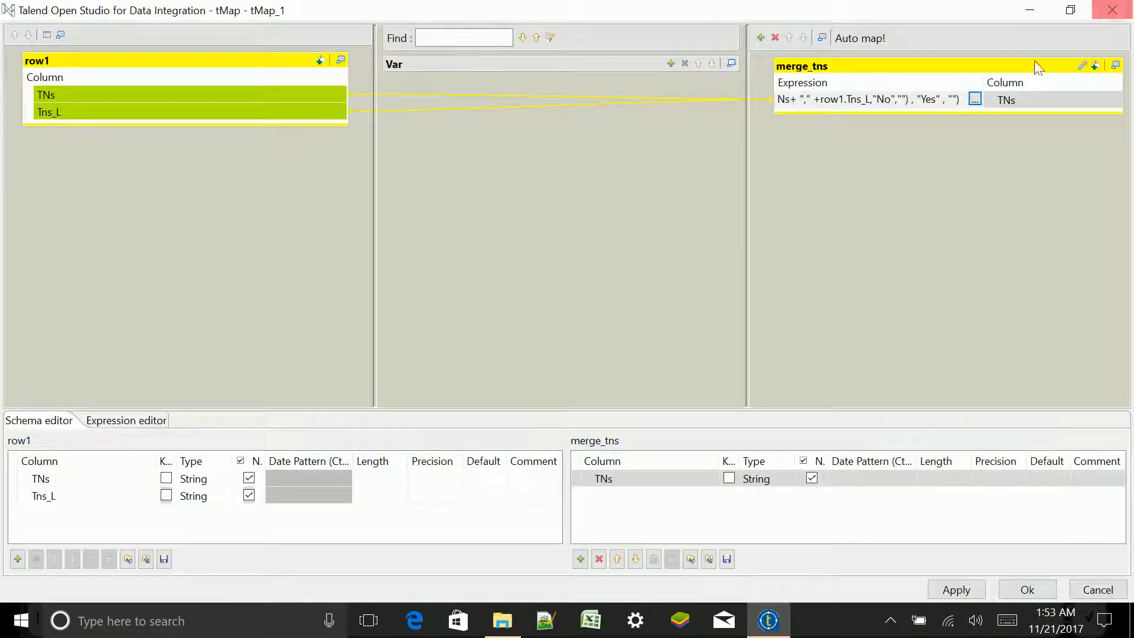
click(1096, 589)
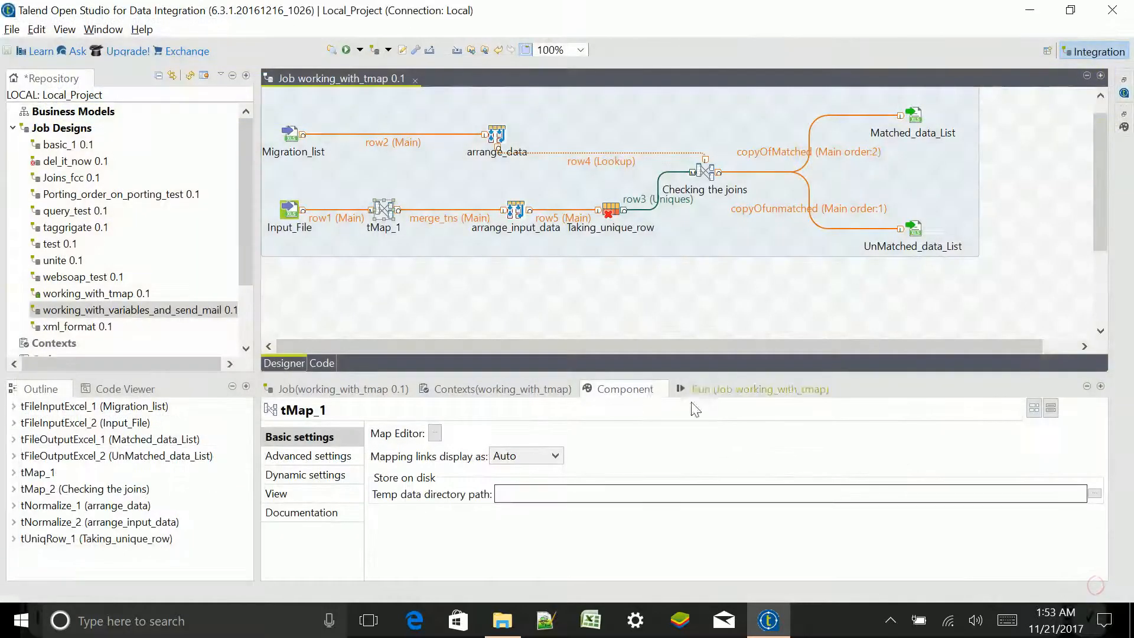
click(503, 250)
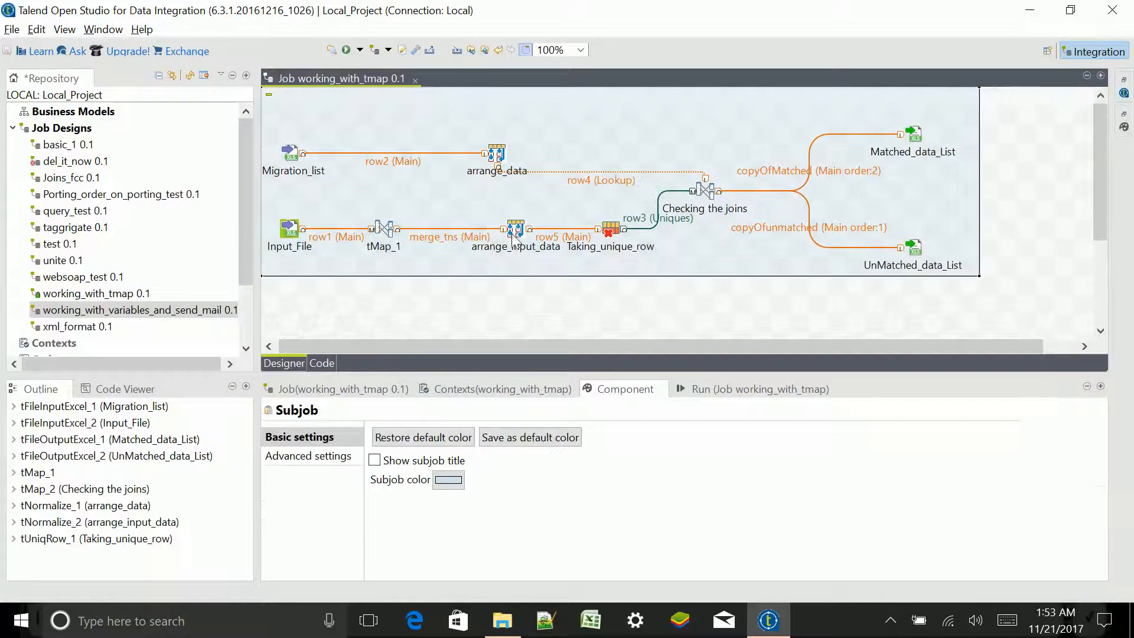
click(515, 231)
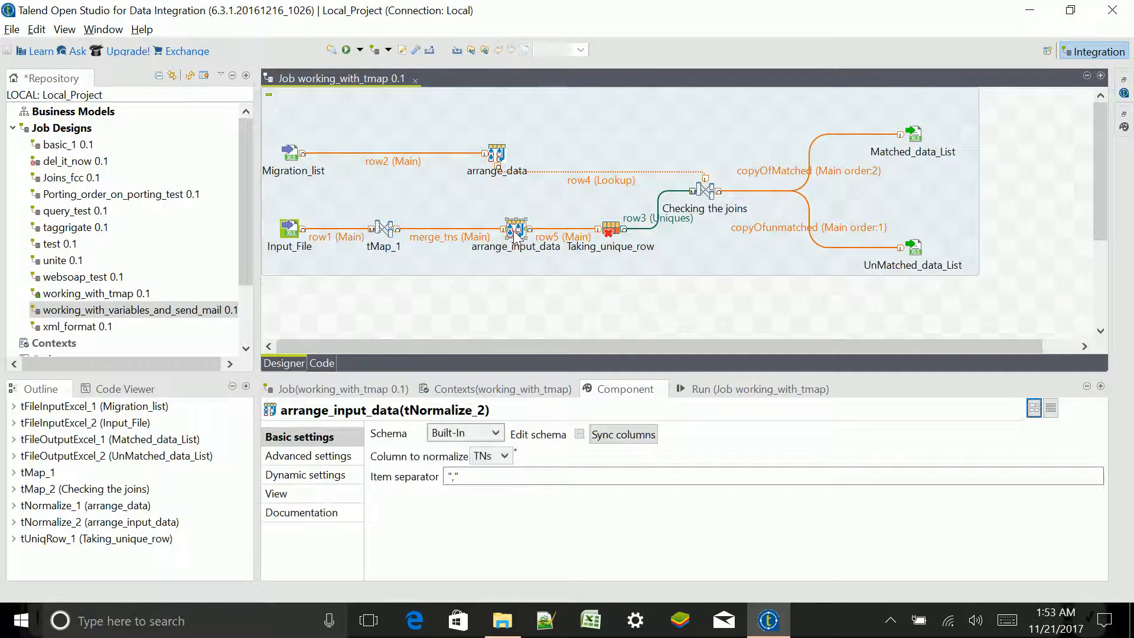
click(585, 273)
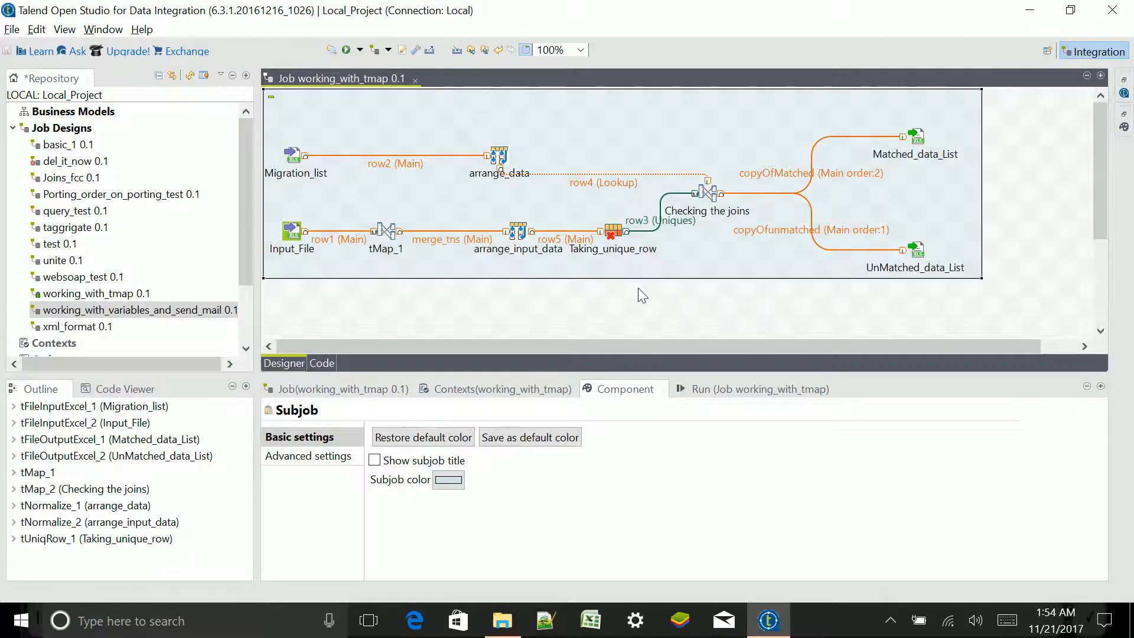
click(515, 227)
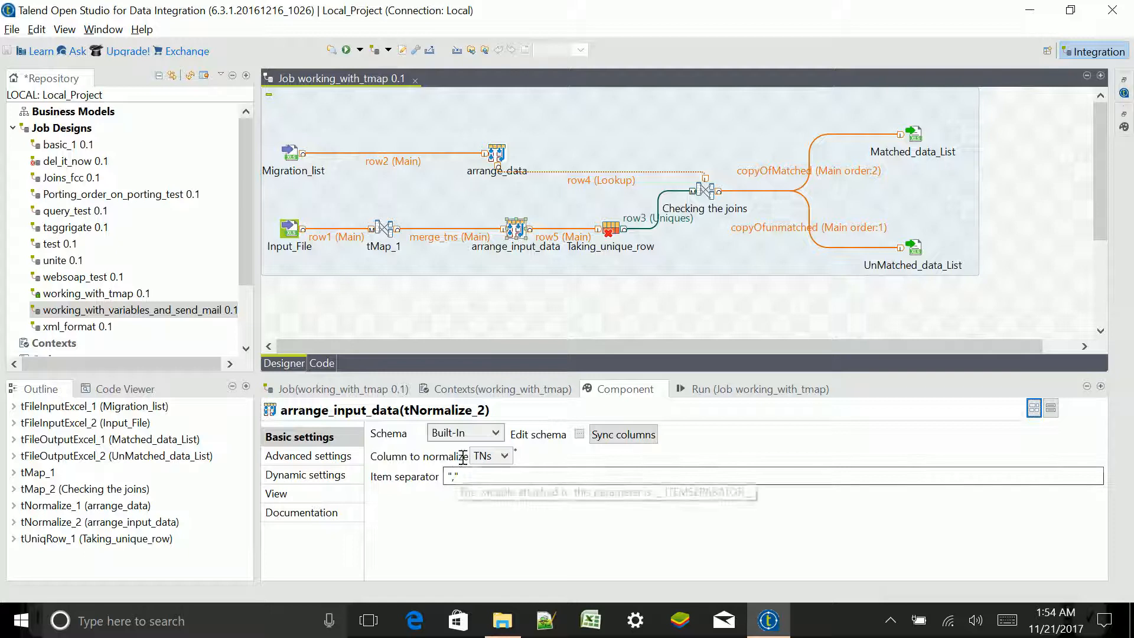
Review the advanced, dynamic, view and documentation settings of arrange_input_data, then return to its basic settings.
click(316, 457)
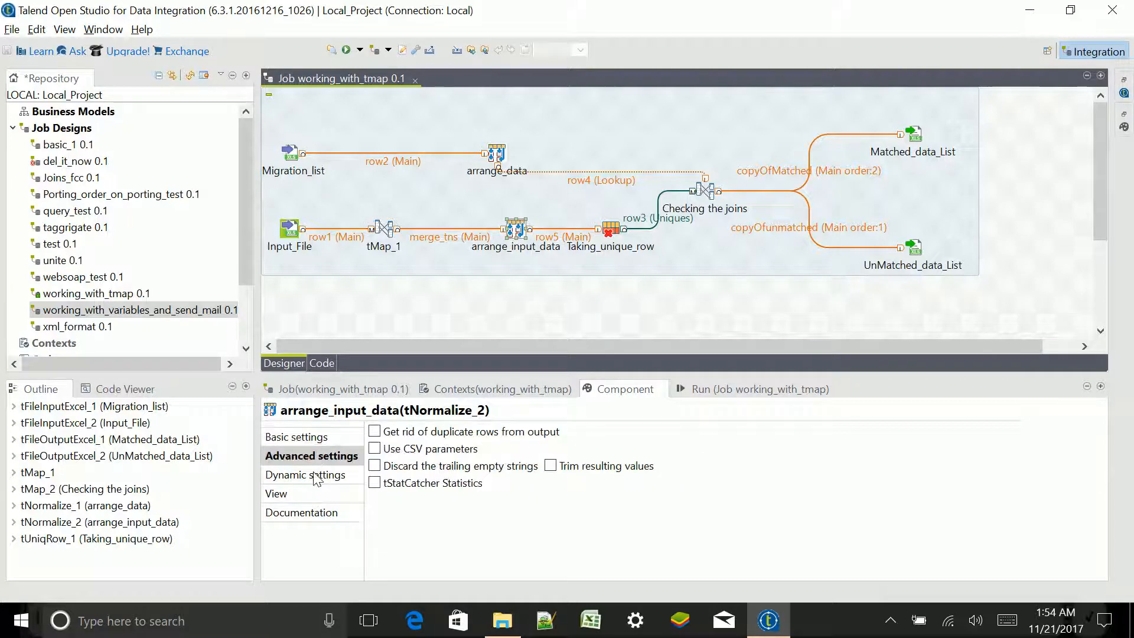
click(317, 474)
click(316, 495)
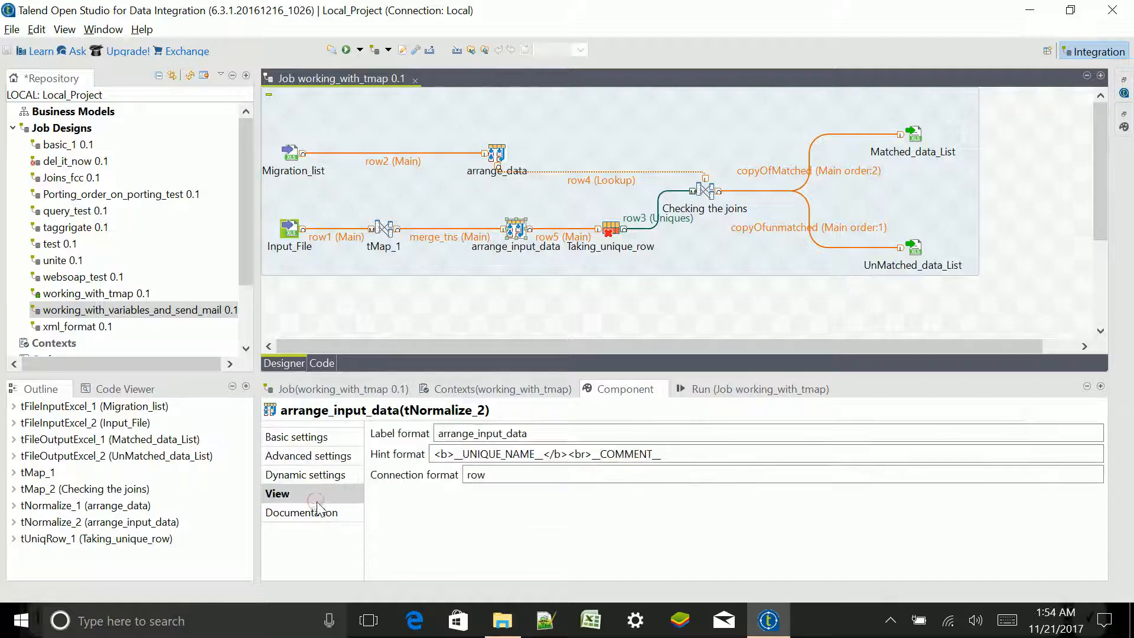
click(314, 512)
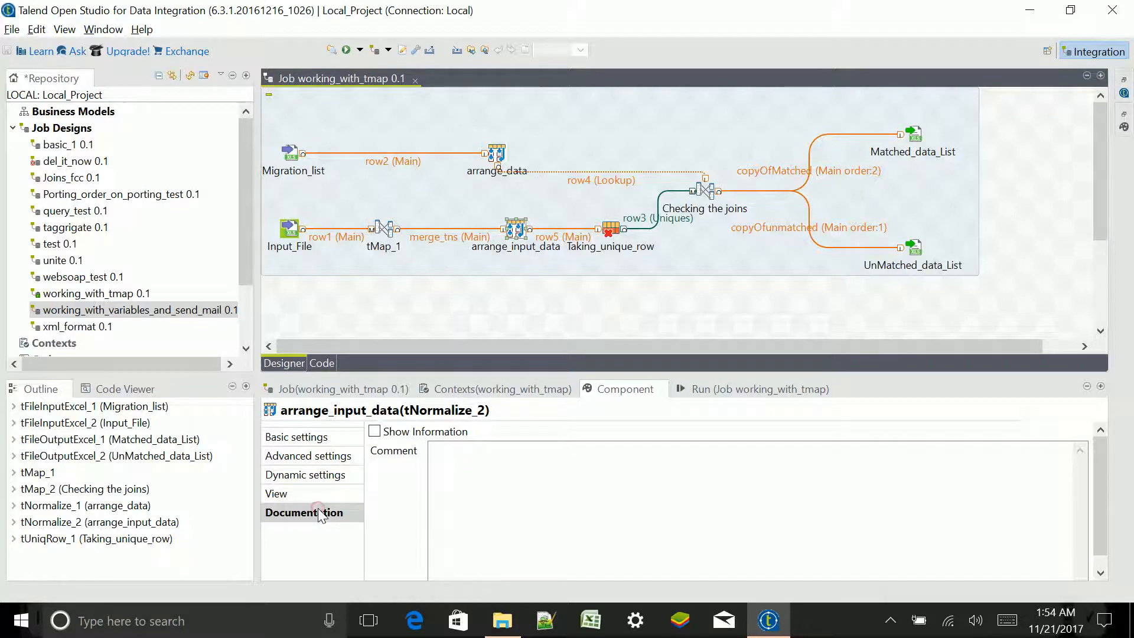
click(326, 438)
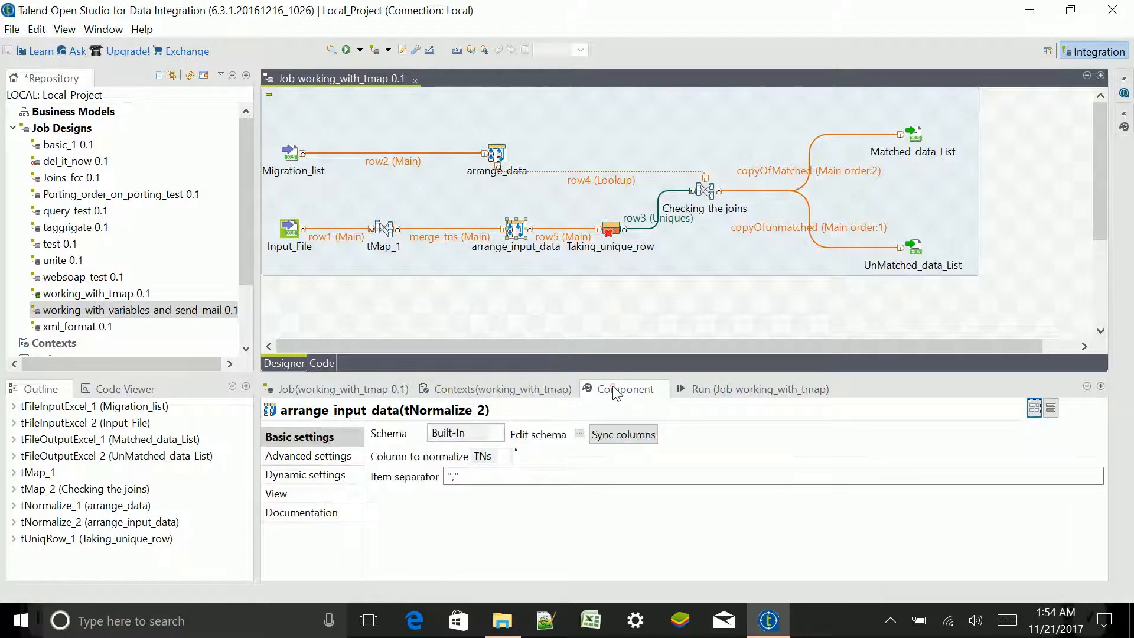
Maximize the arrange_input_data settings, choose TNs as the column to normalize and show the advanced settings.
double_click(615, 391)
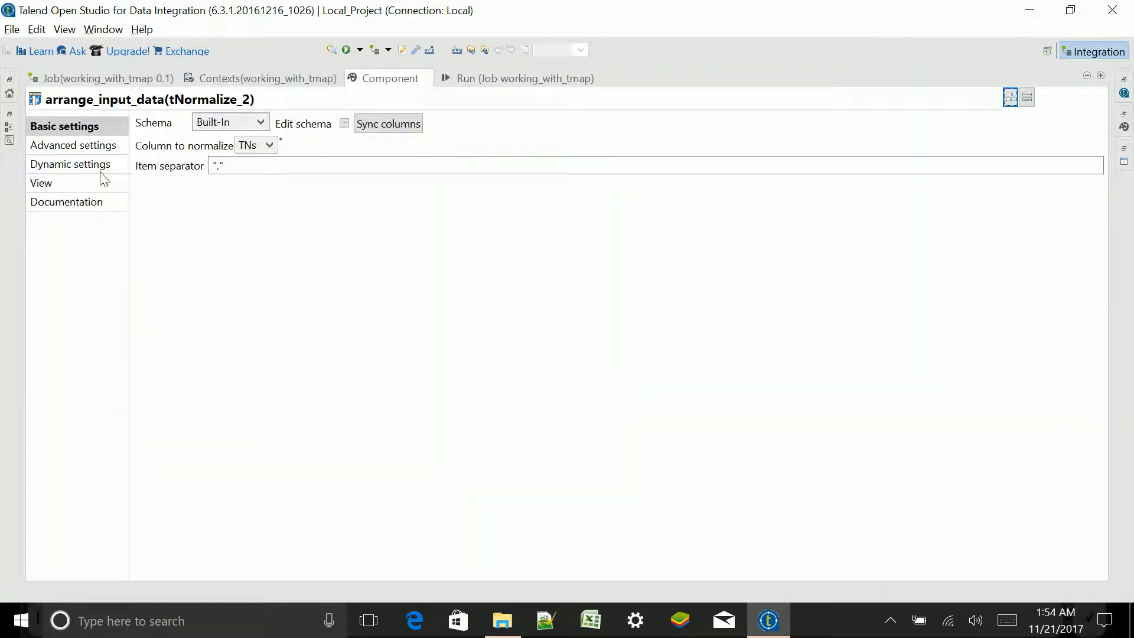
click(269, 145)
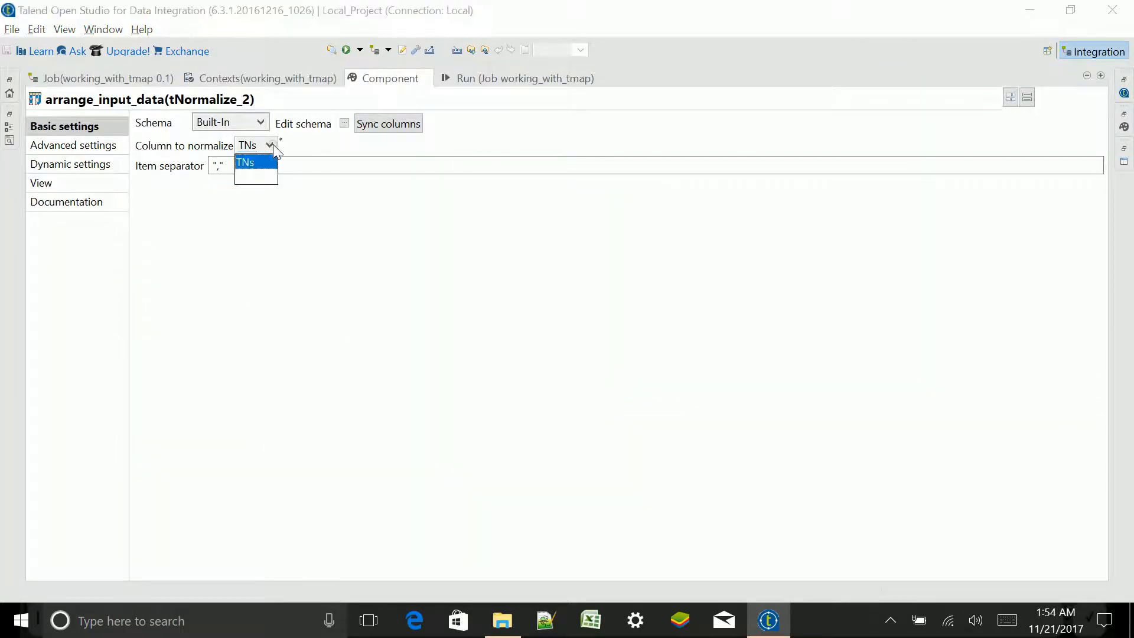
click(251, 160)
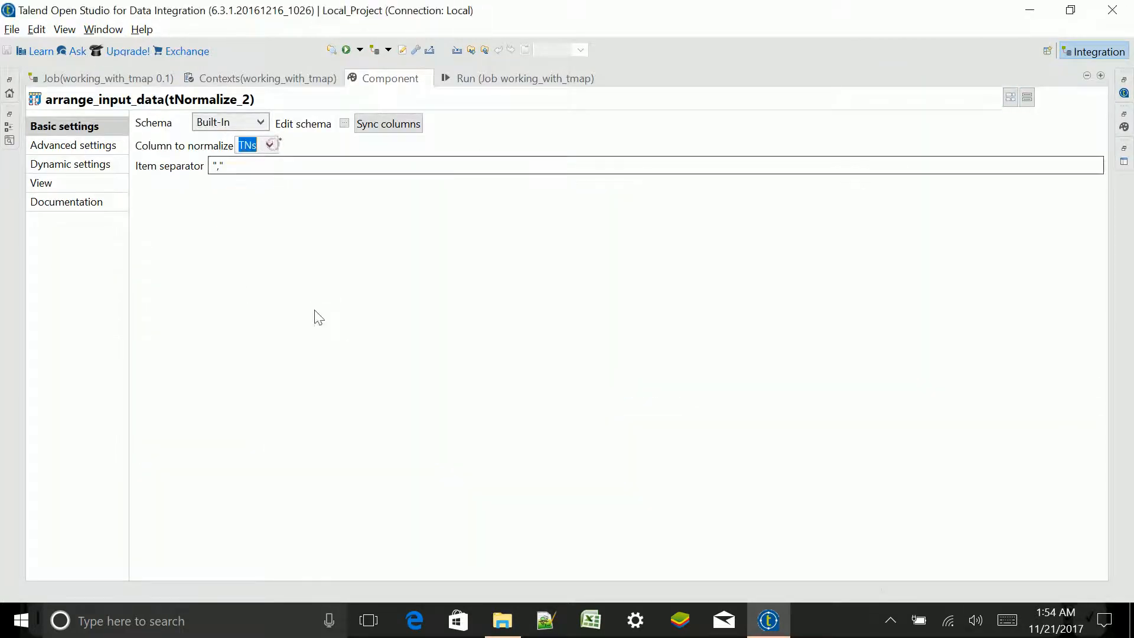
click(72, 147)
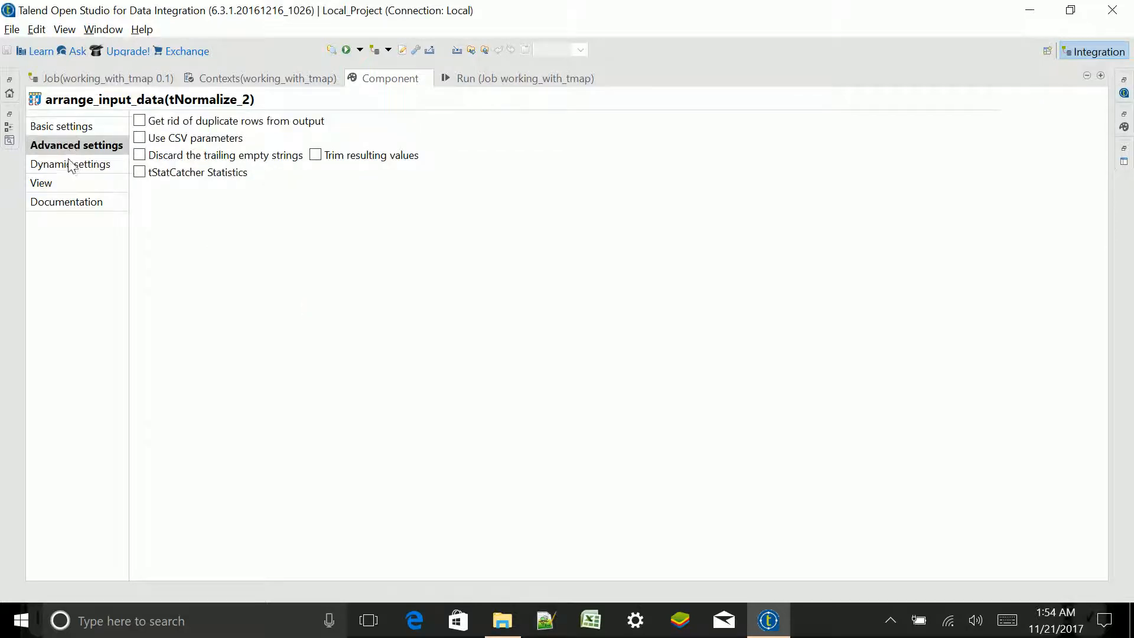
Review the dynamic, view and documentation settings of arrange_input_data, then show the basic settings of Taking_unique_row.
click(70, 167)
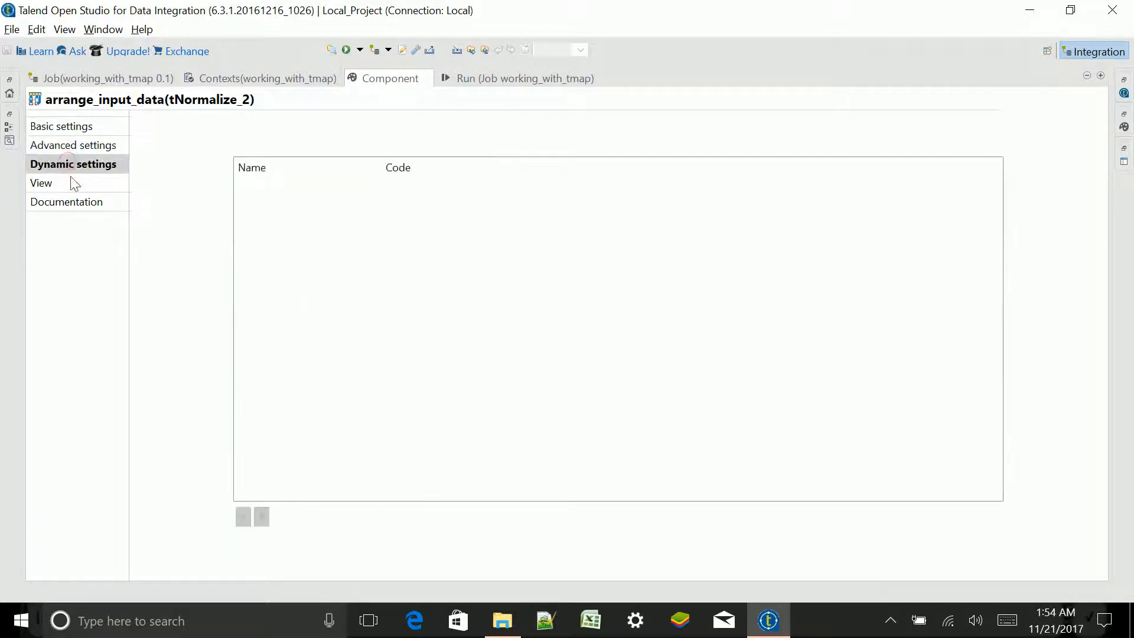
click(71, 185)
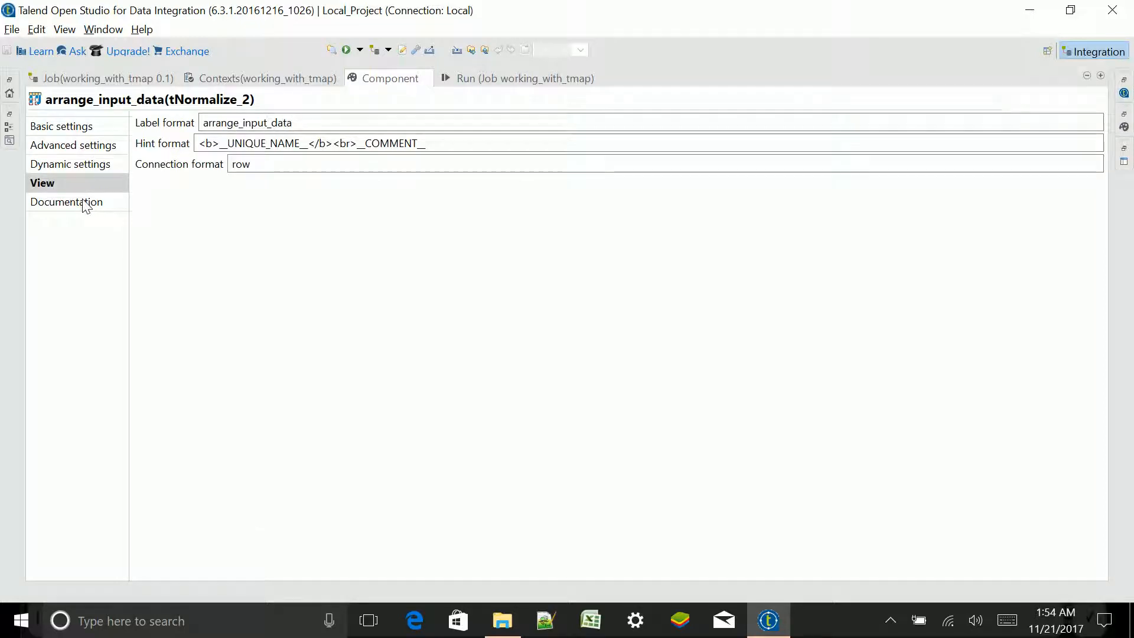
click(86, 203)
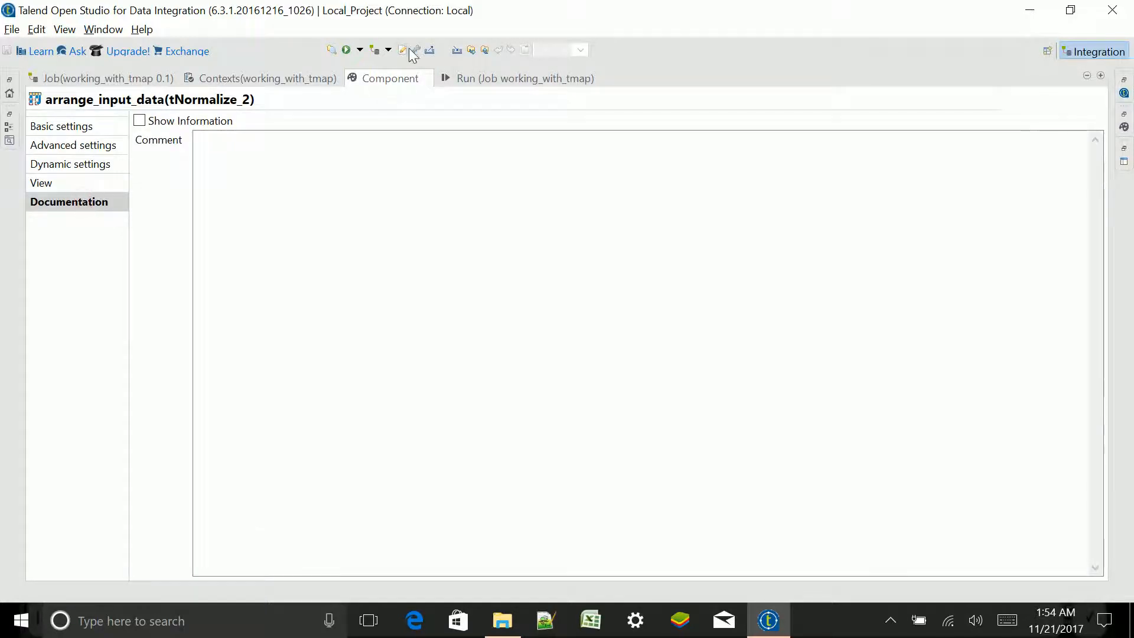
double_click(383, 81)
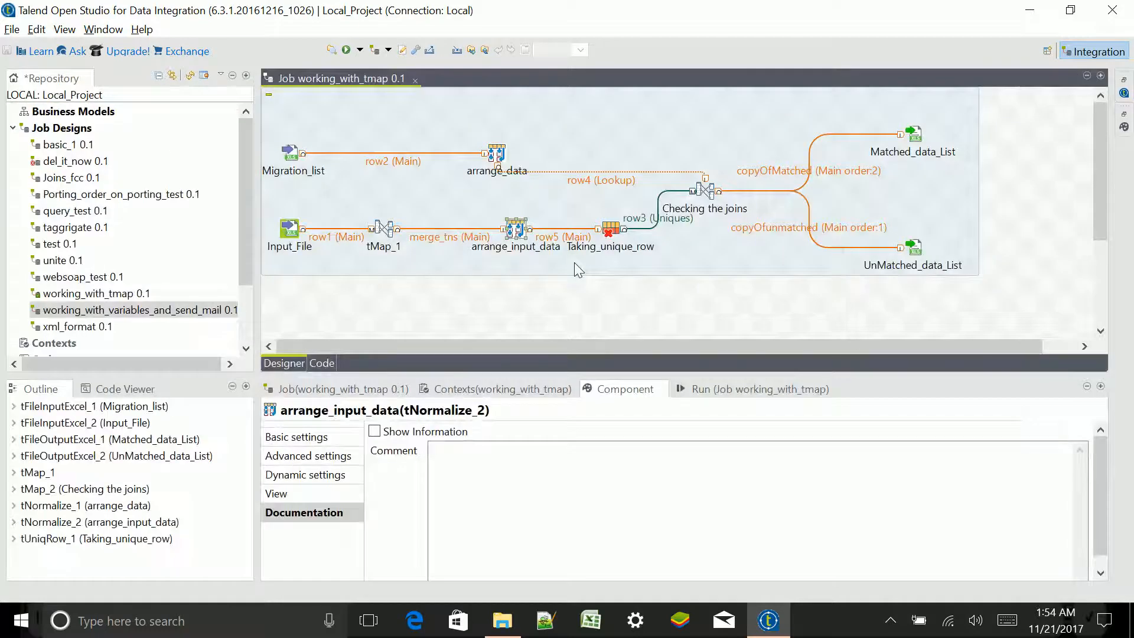
click(609, 232)
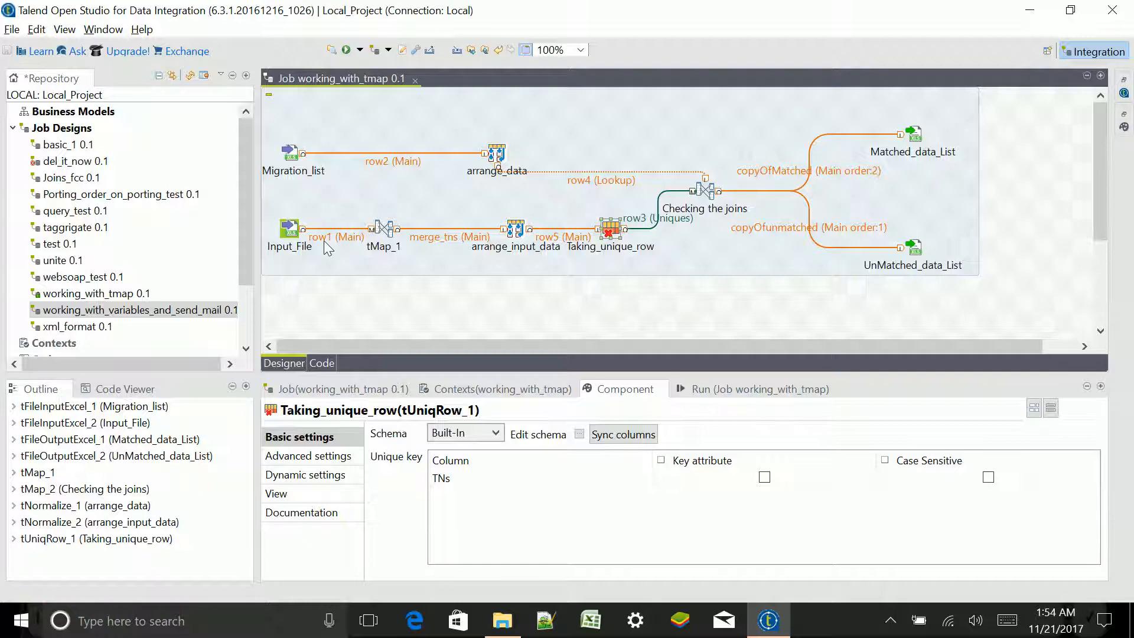
Examine the merge_tns expression of tMap_1 in an enlarged Expression Builder, then leave both editors without saving.
click(379, 234)
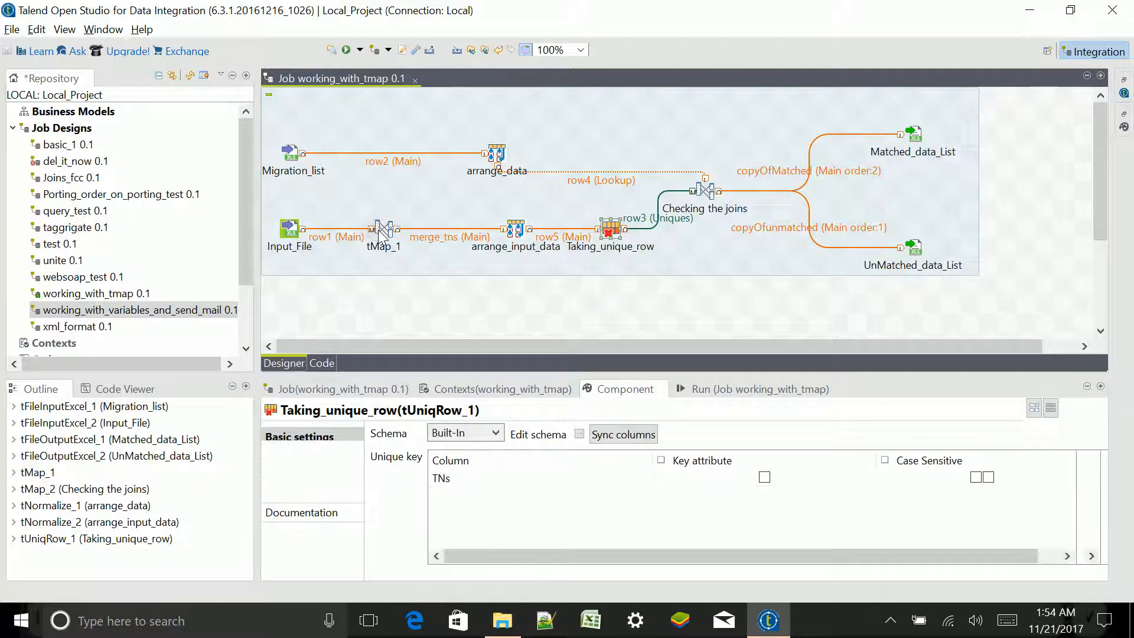
double_click(379, 233)
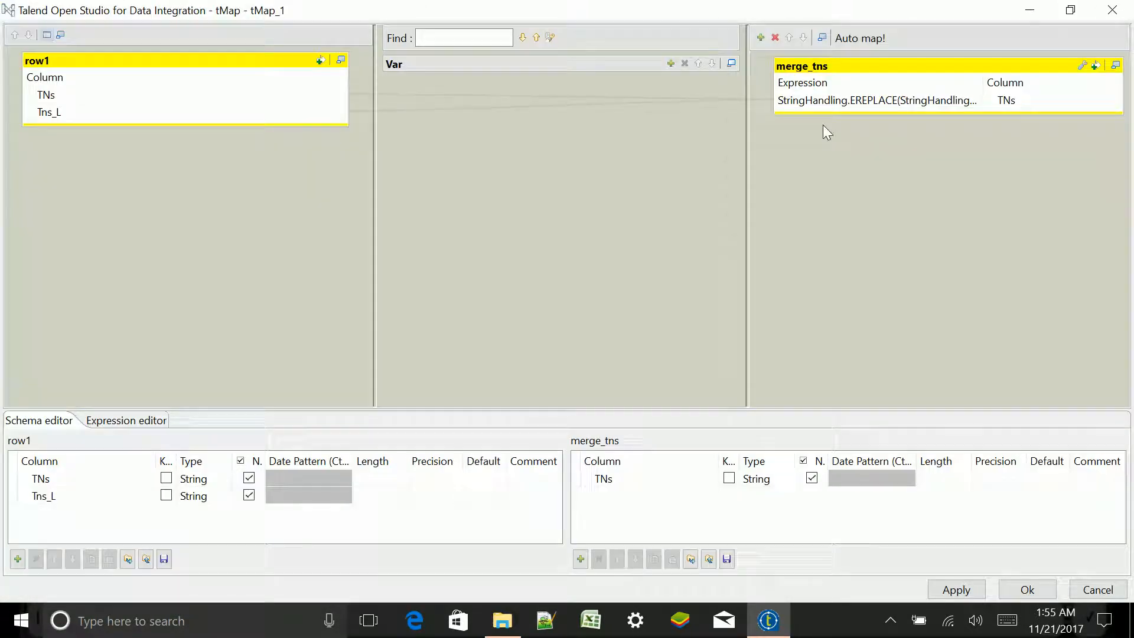
click(923, 103)
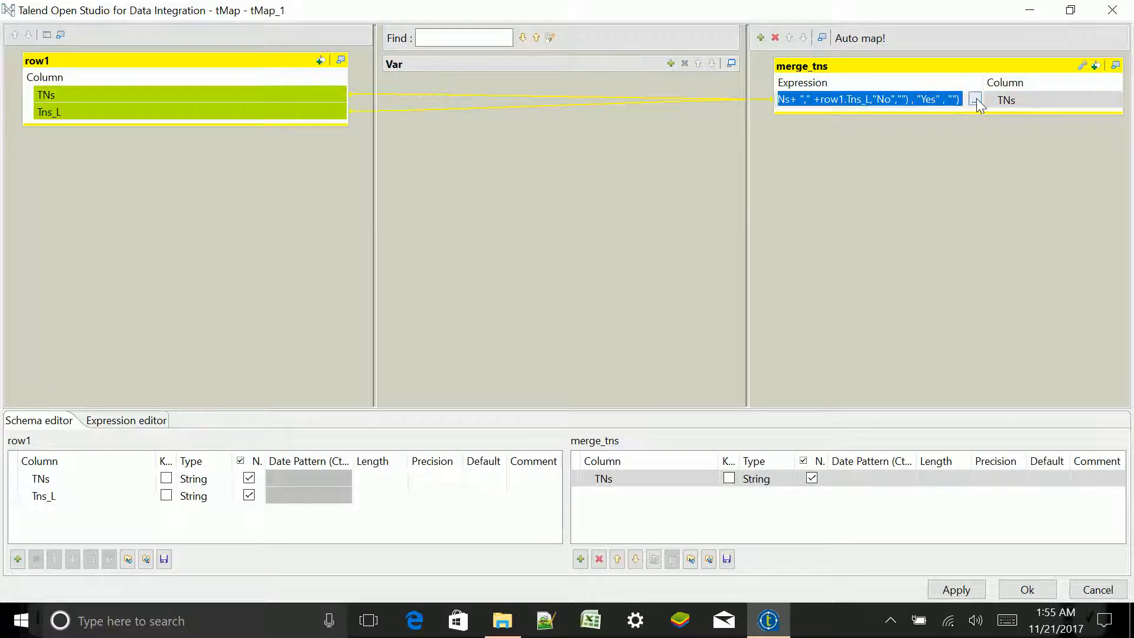
click(974, 99)
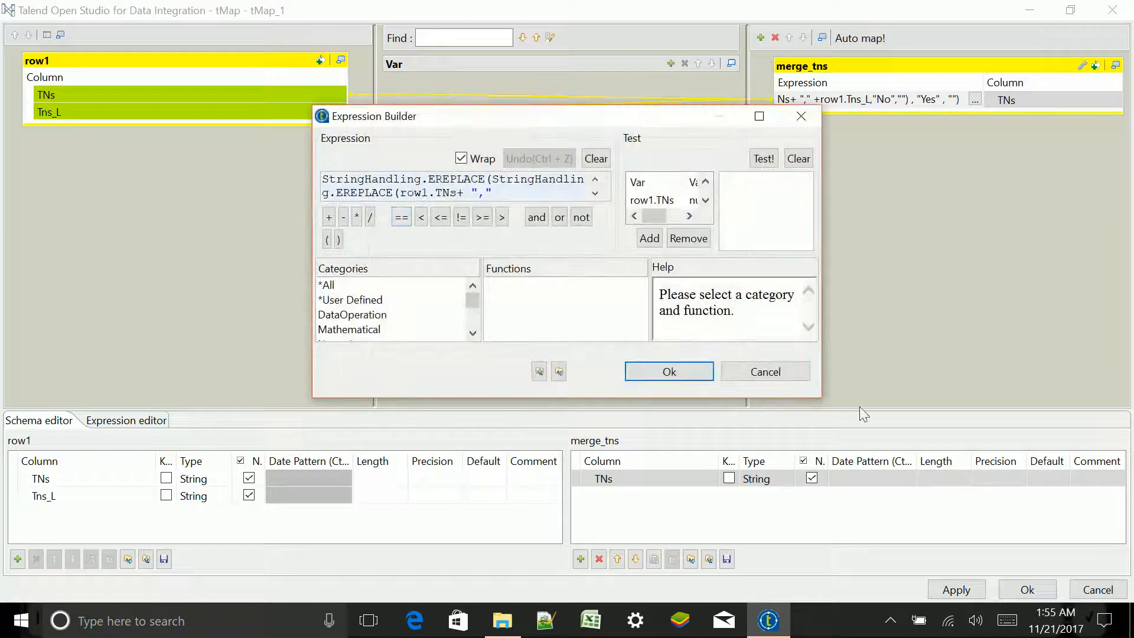
drag(820, 398, 1076, 522)
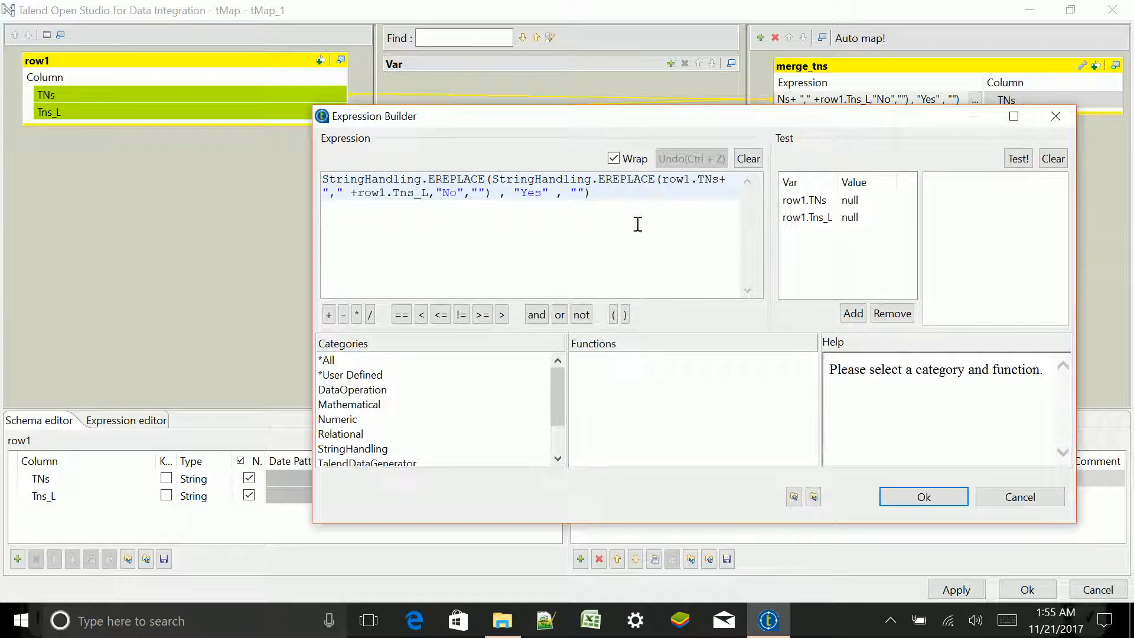
double_click(673, 179)
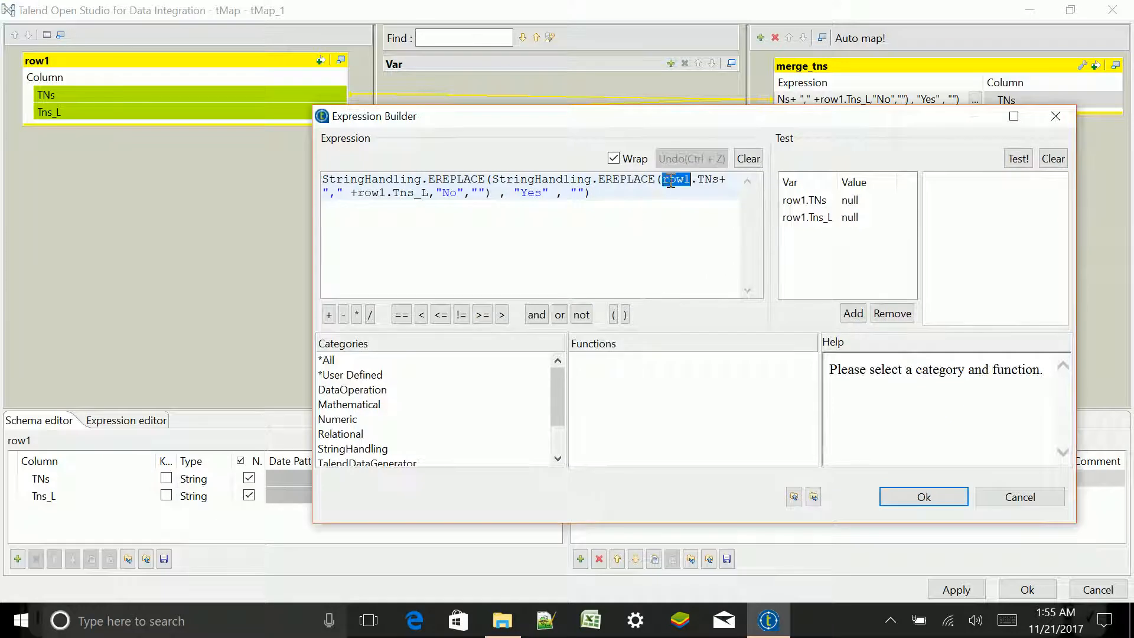
click(1050, 119)
click(1097, 589)
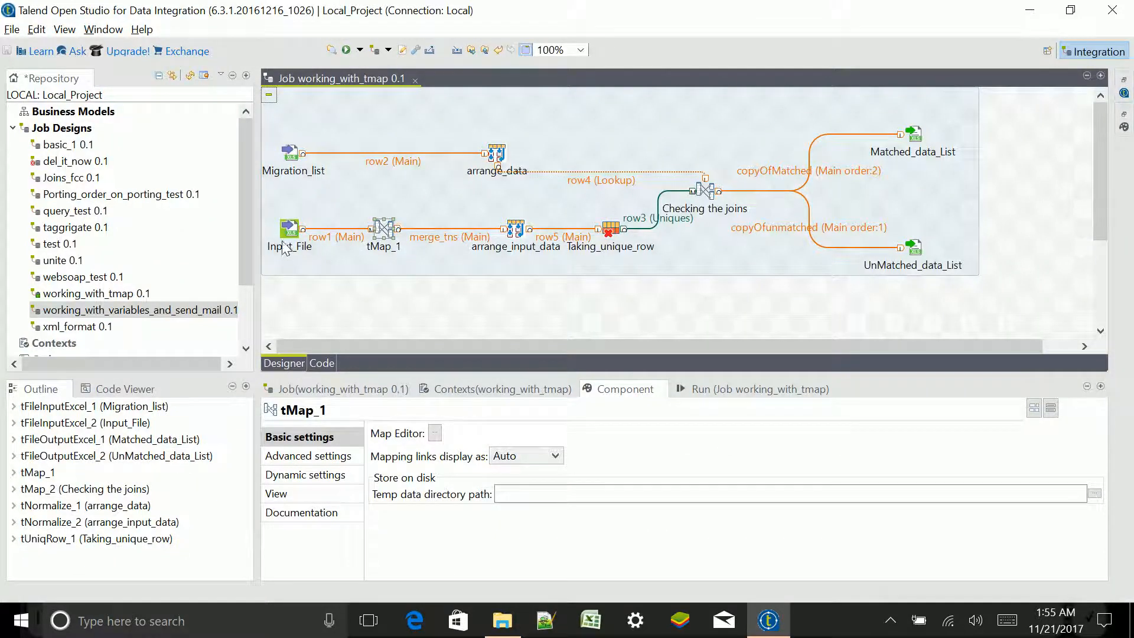
Review the basic and view settings of Input_File, then look briefly at the Checking the joins mapping without saving.
click(284, 240)
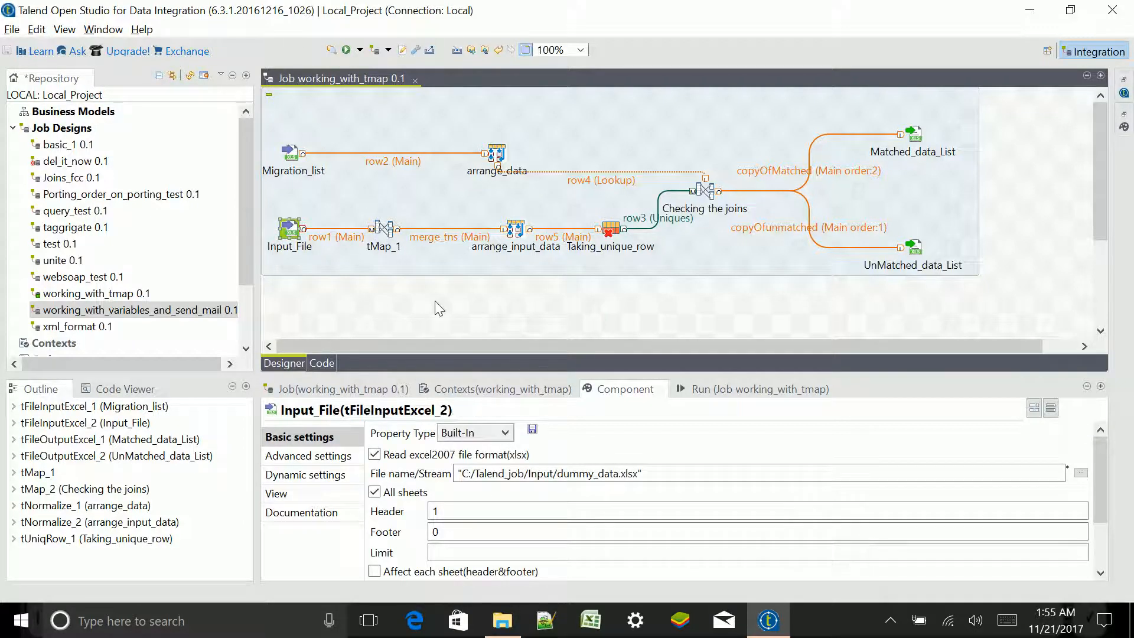
click(304, 490)
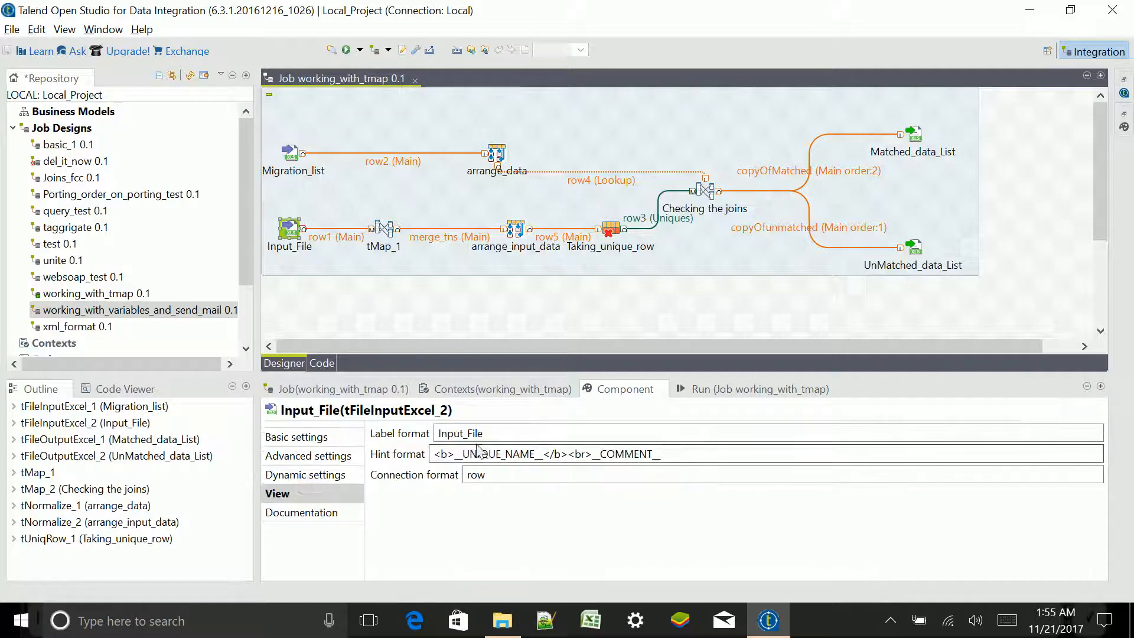
click(447, 320)
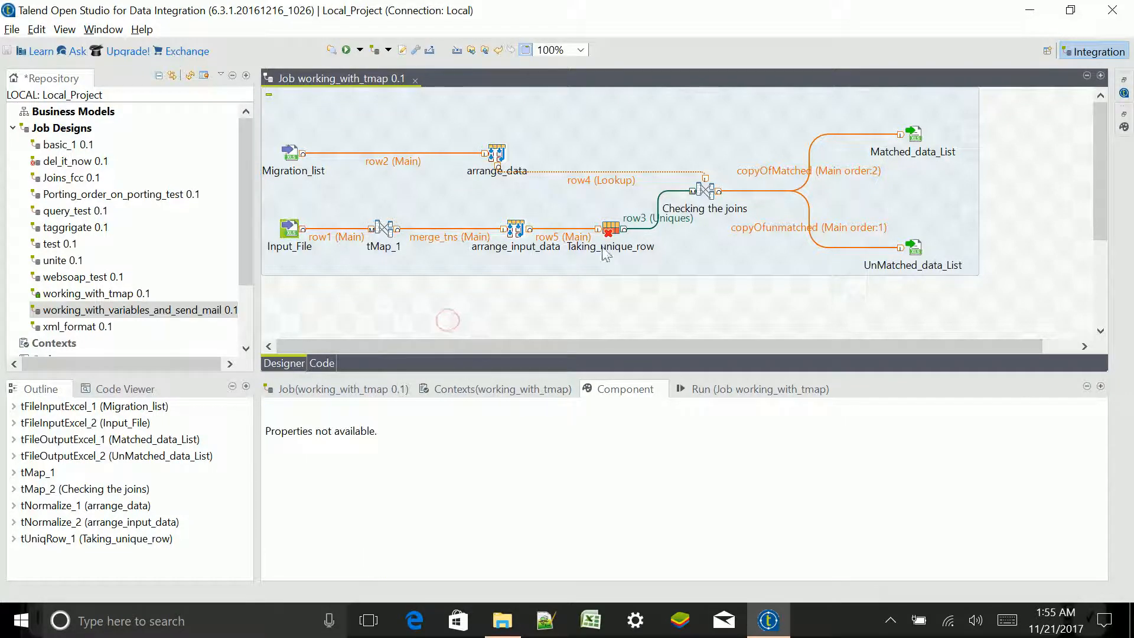
double_click(703, 195)
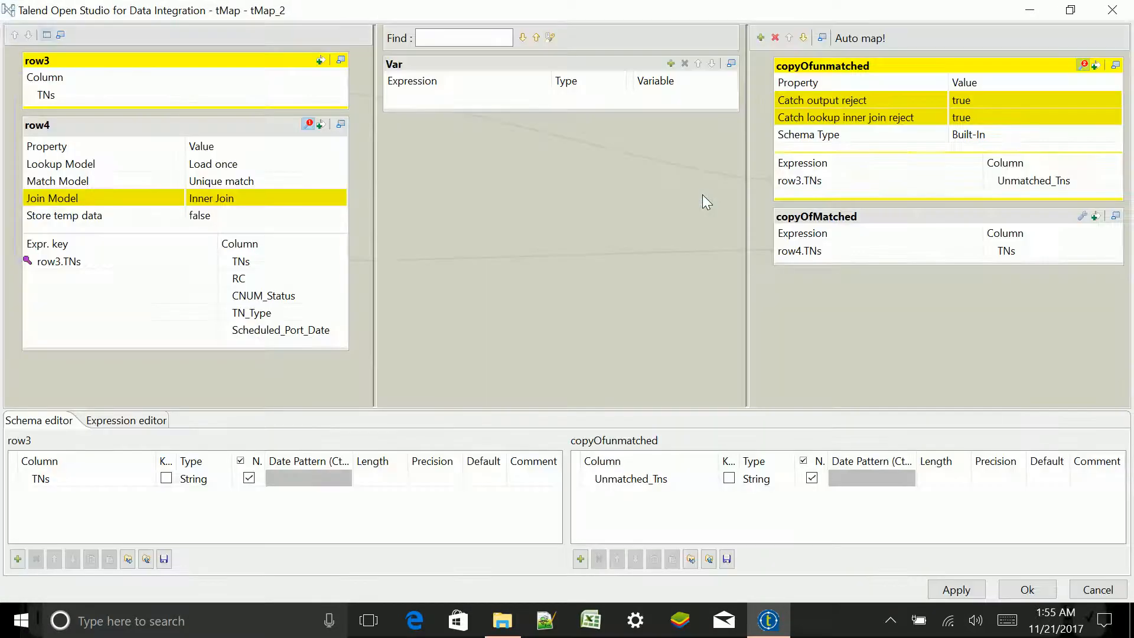
click(1097, 589)
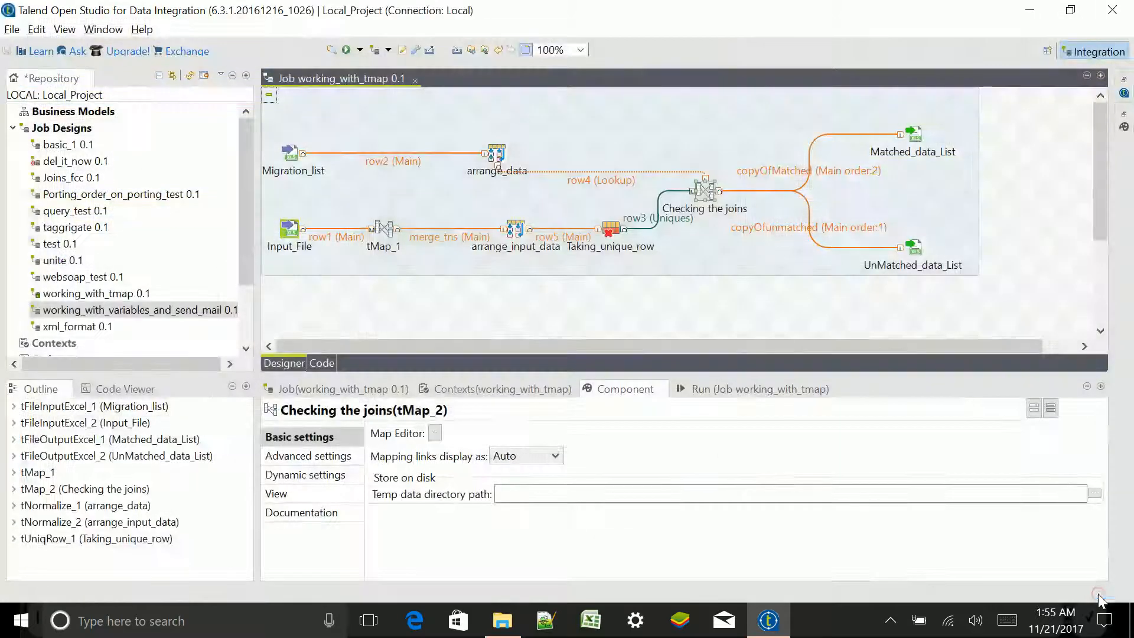
Compare the basic settings of the Migration_list and Input_File inputs and the Matched_data_List and UnMatched_data_List outputs.
click(290, 155)
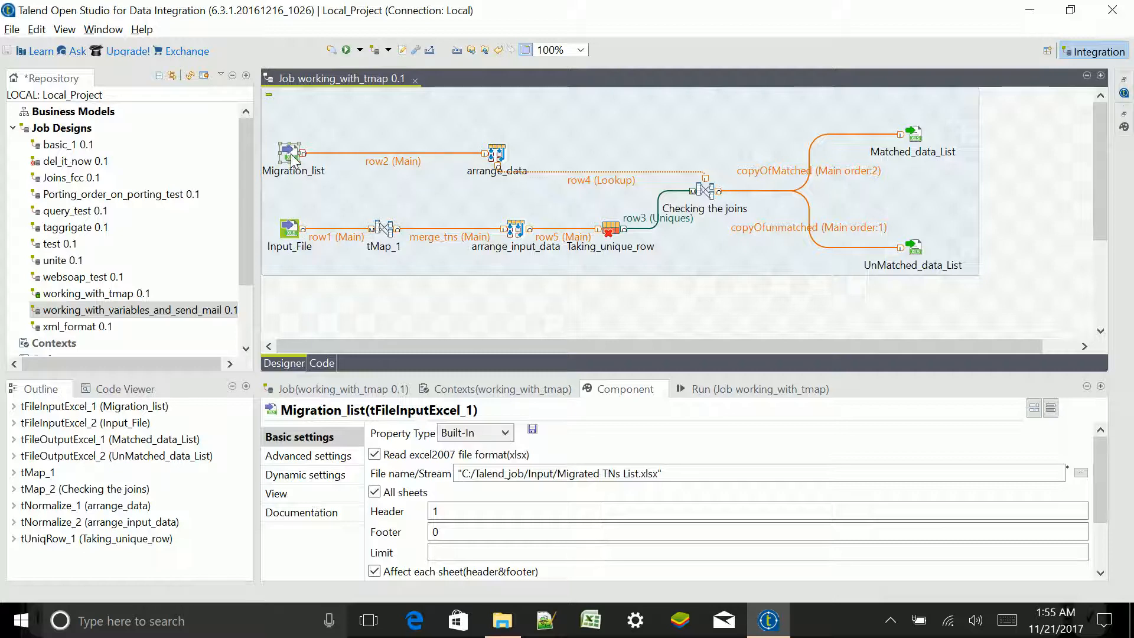
click(290, 227)
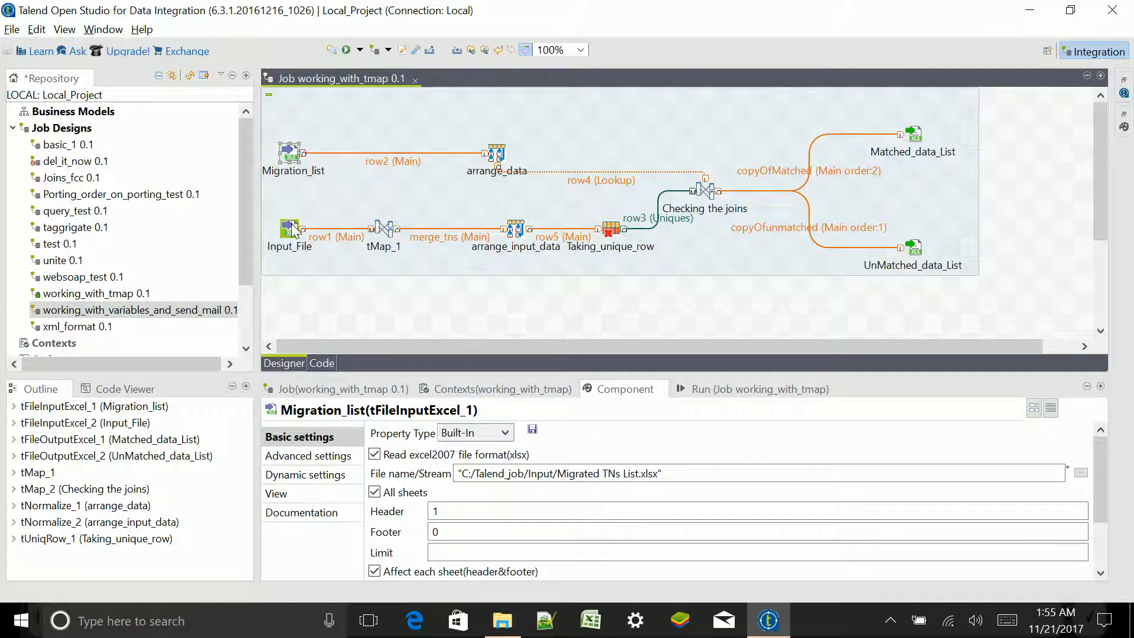
click(291, 158)
click(919, 144)
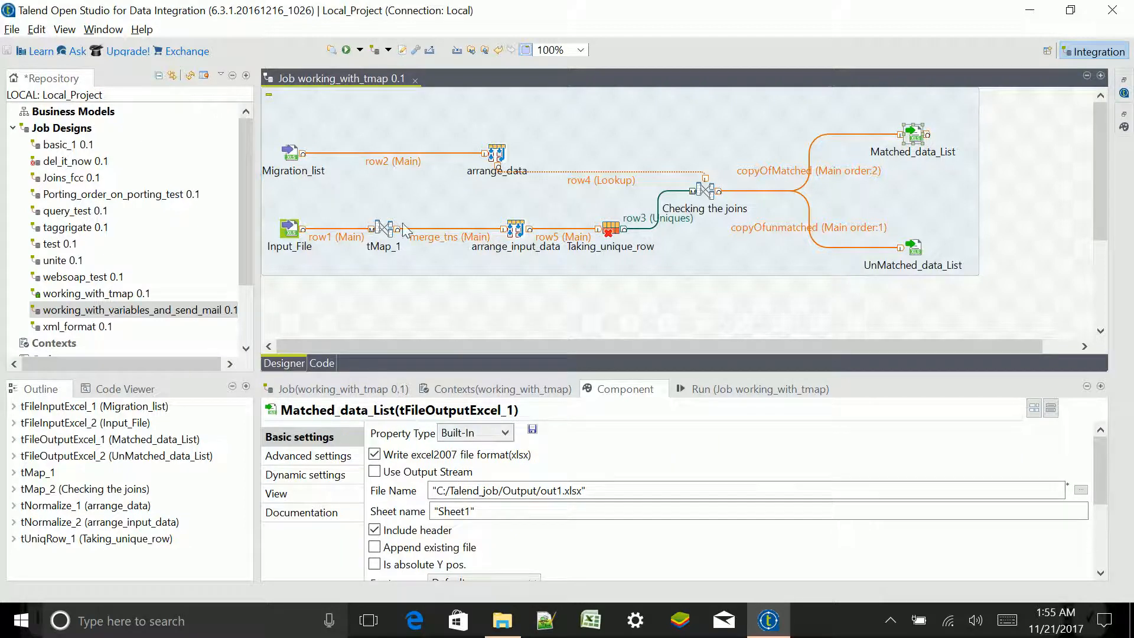
click(919, 256)
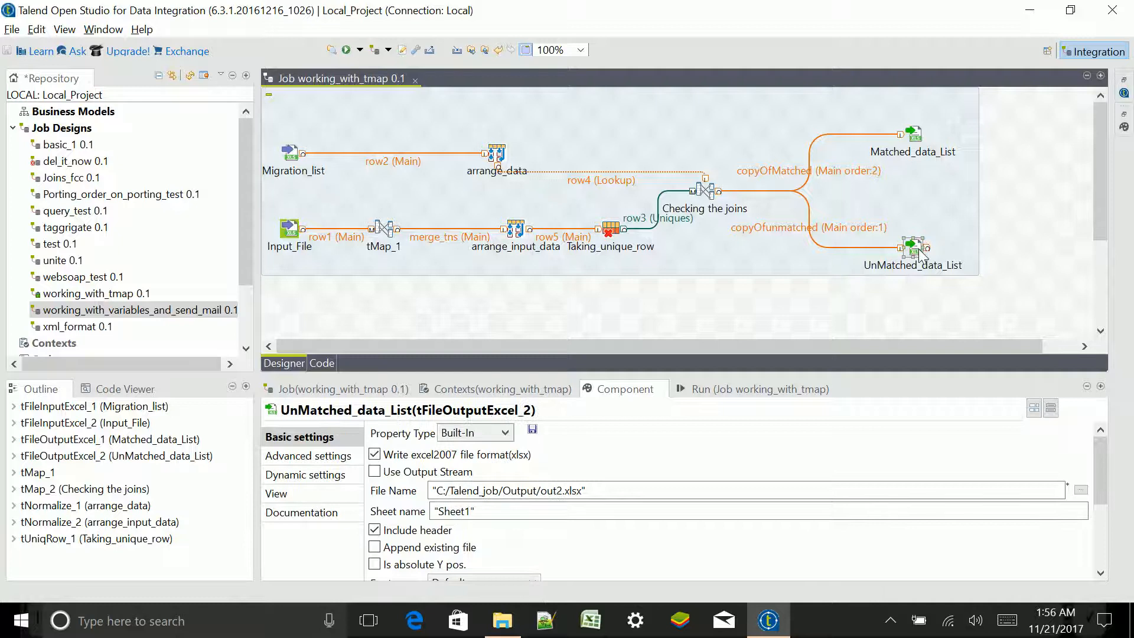
Open the Checking the joins mapping, compare it in a smaller window below the job flow, then maximize it again.
double_click(700, 195)
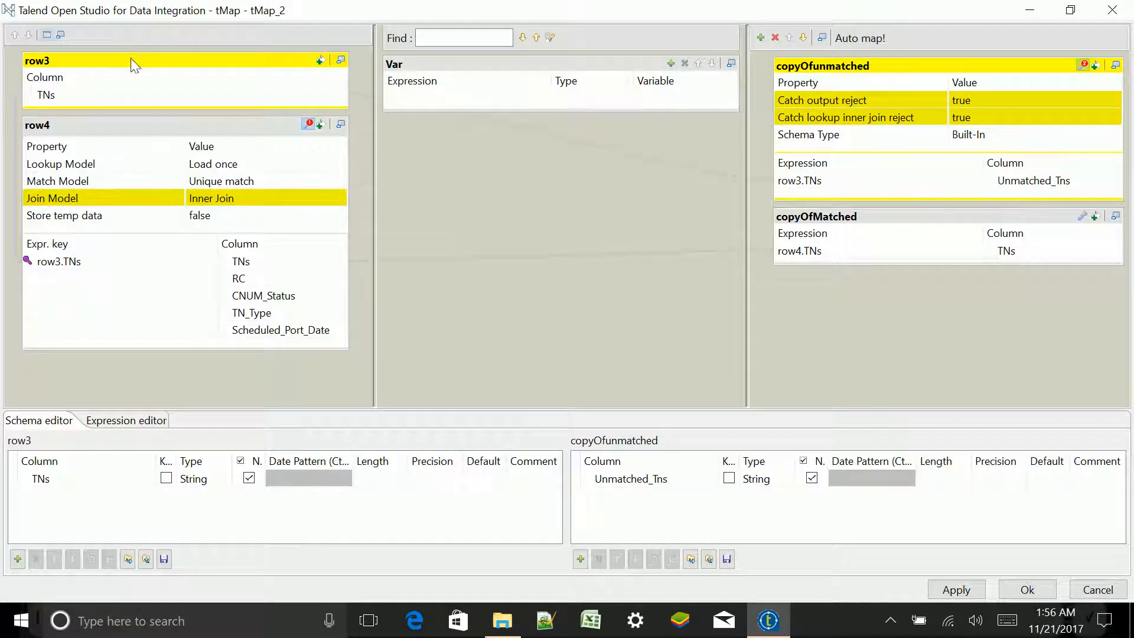
double_click(645, 18)
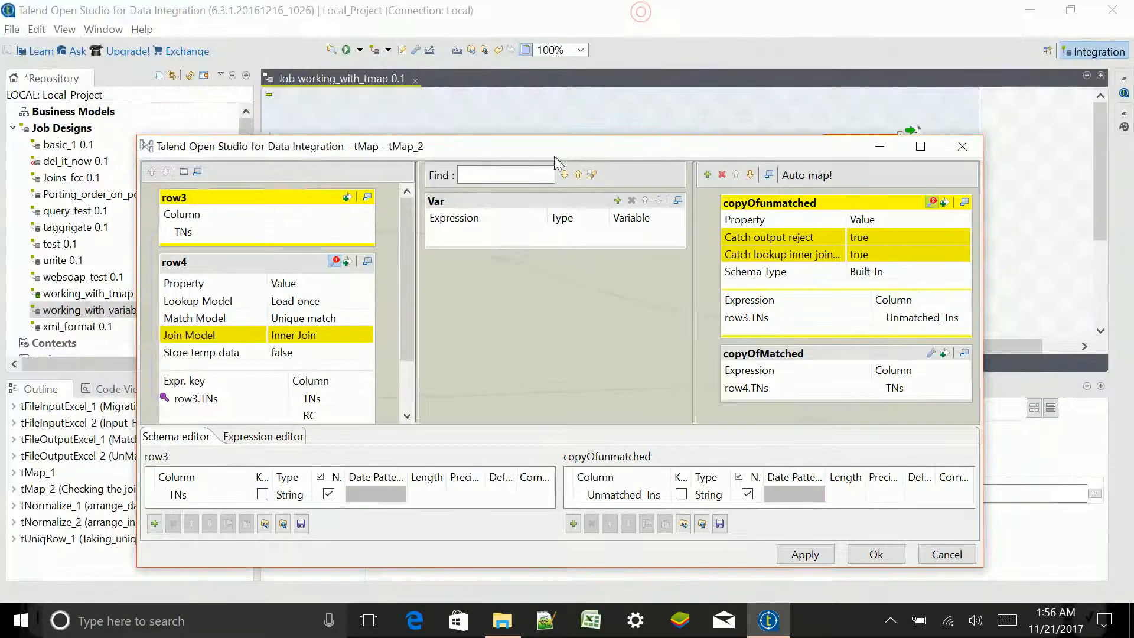
drag(512, 144, 594, 237)
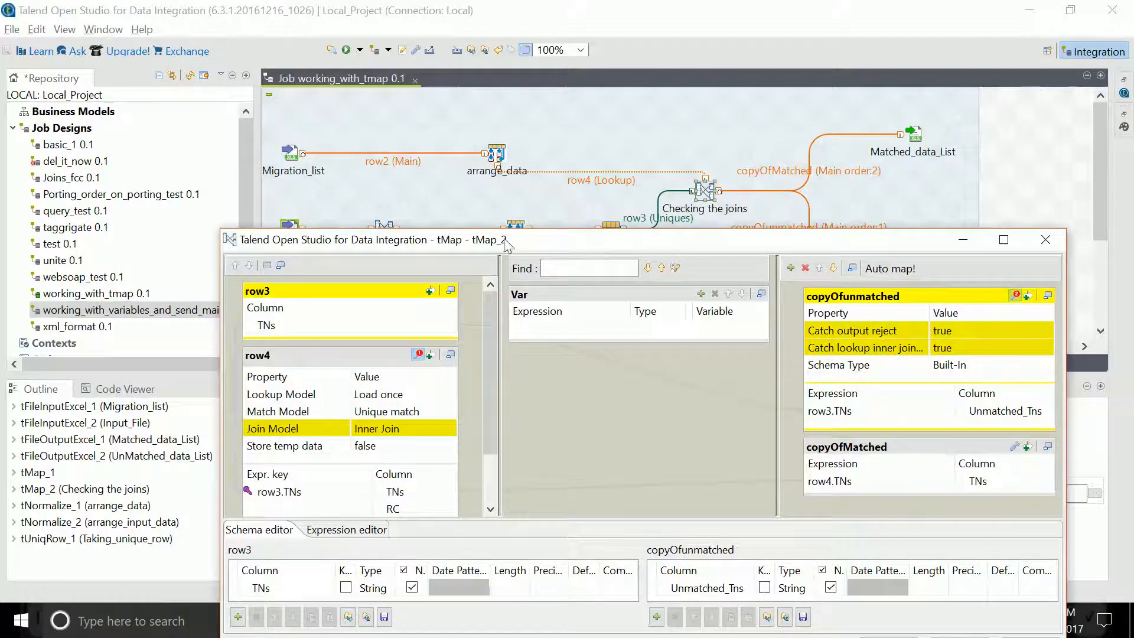
drag(306, 247, 345, 311)
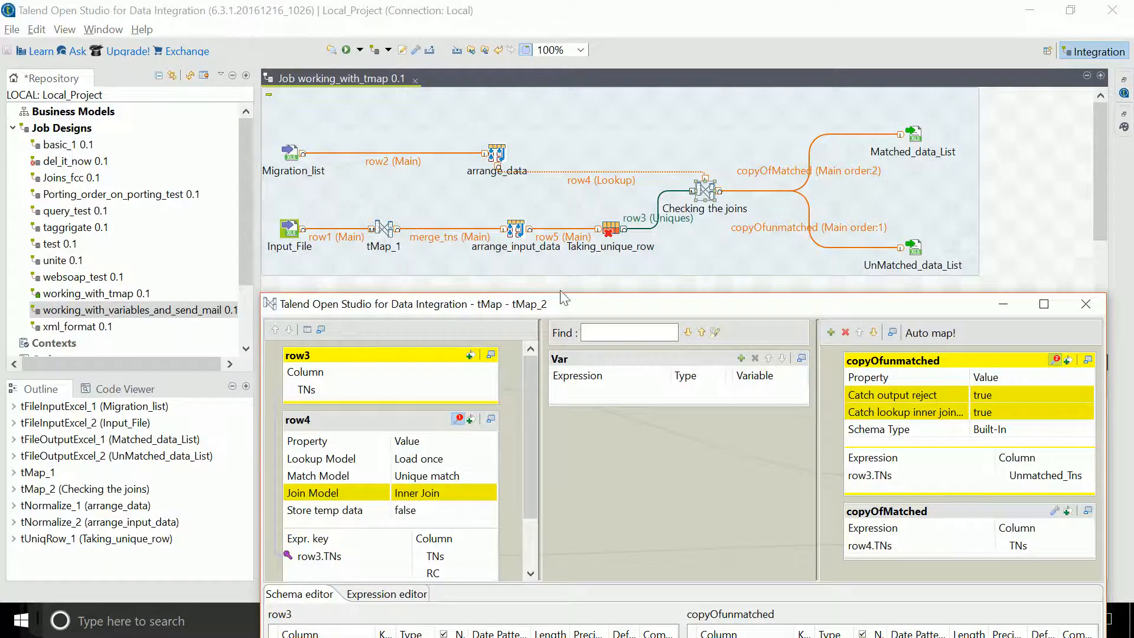
double_click(592, 306)
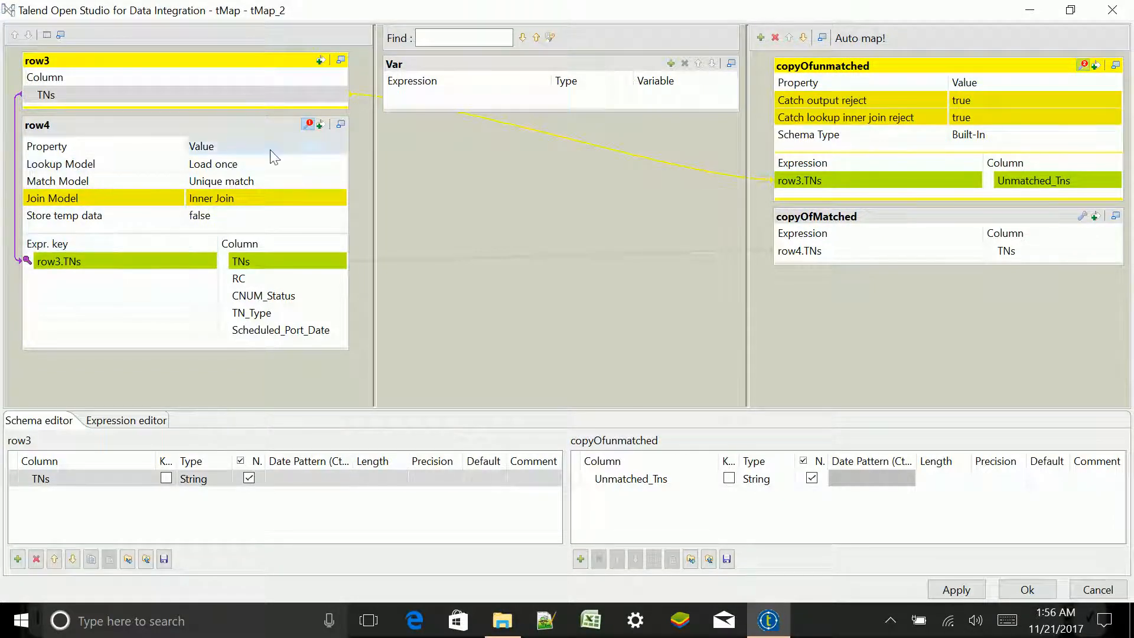
Hide and redisplay the row4 lookup properties, then view the Join Model options without changing the selection.
click(309, 123)
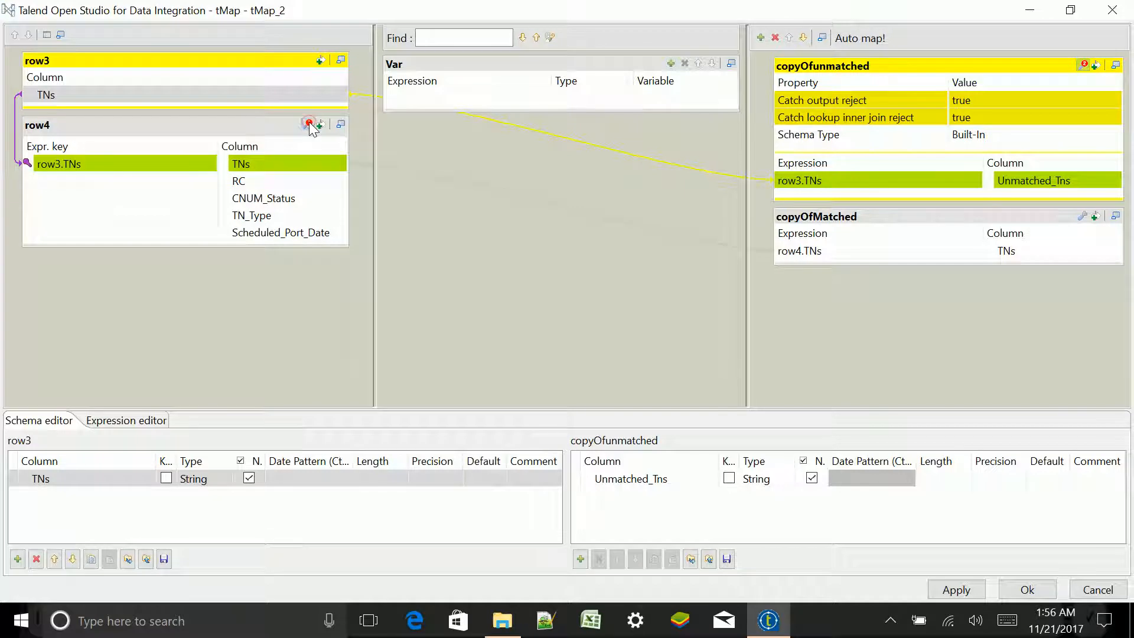
click(310, 123)
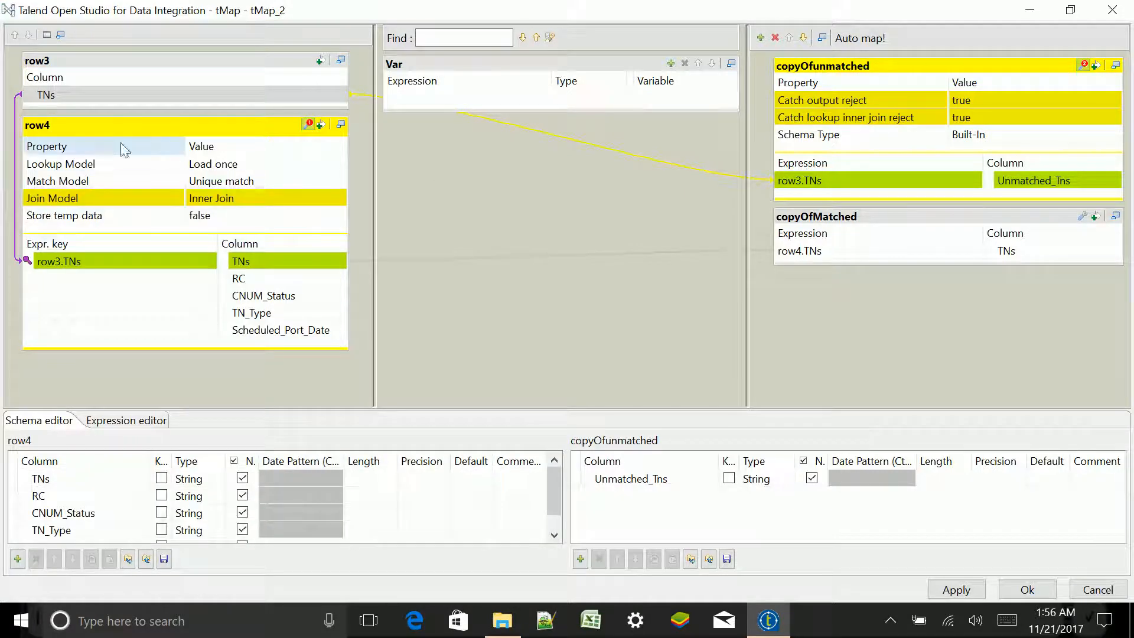
click(266, 202)
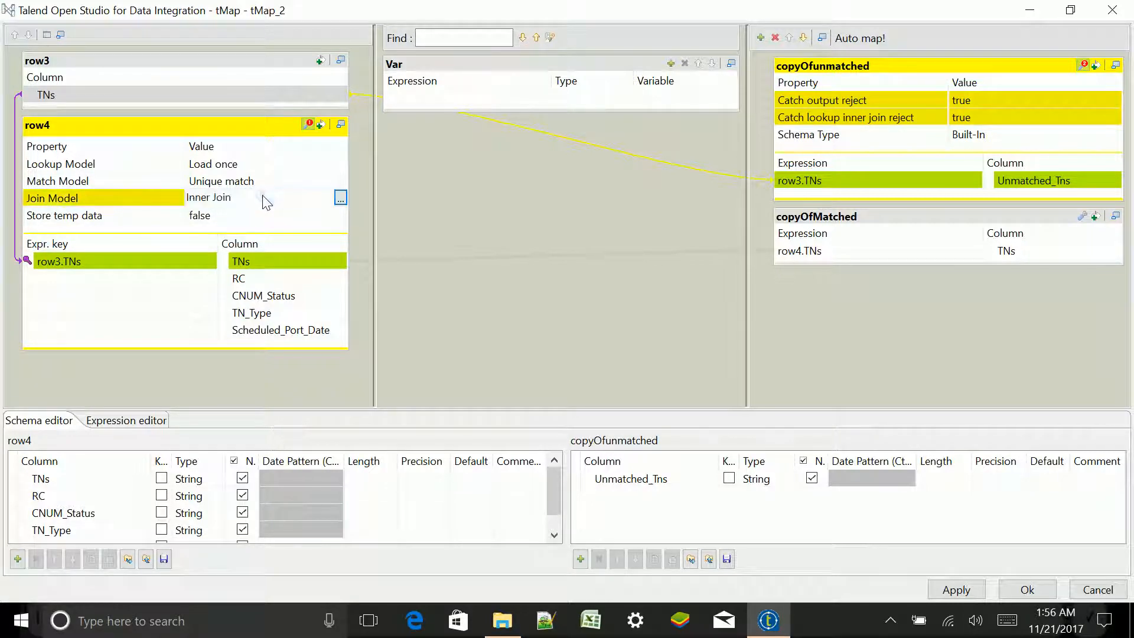
click(340, 198)
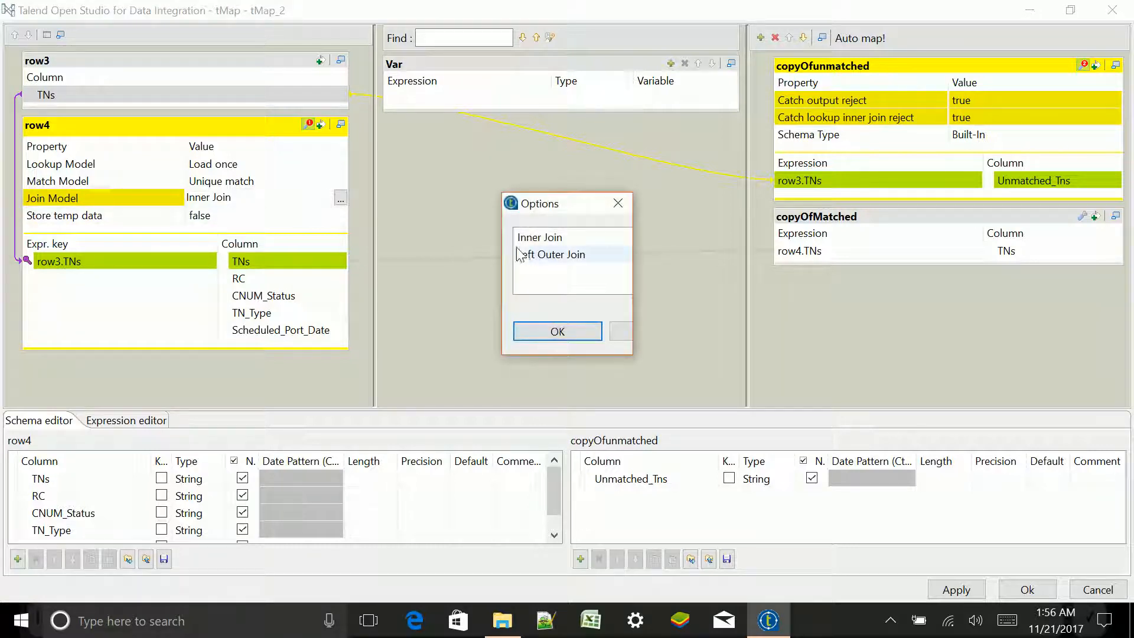
click(618, 327)
View the Lookup Model options for row4 and close them without changing the selection.
click(227, 165)
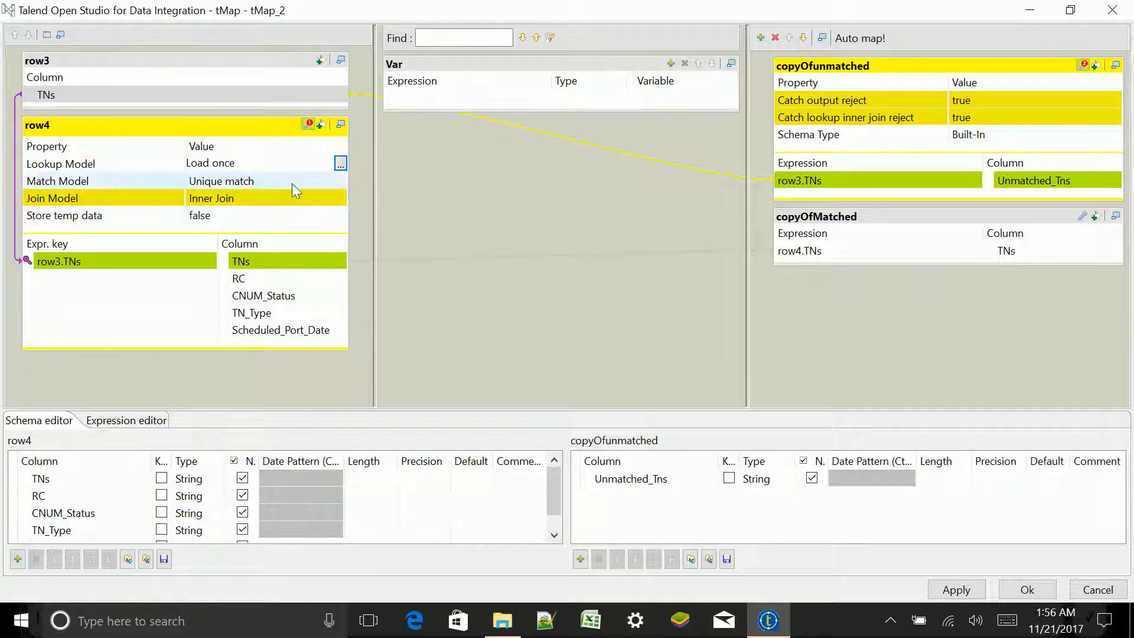
click(341, 162)
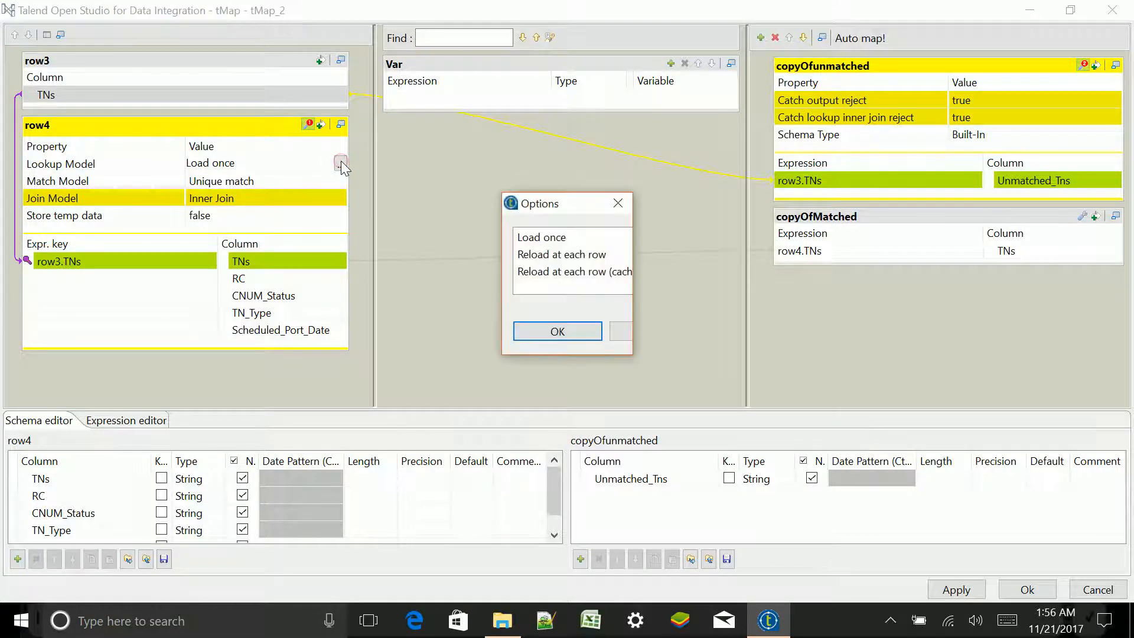
click(618, 204)
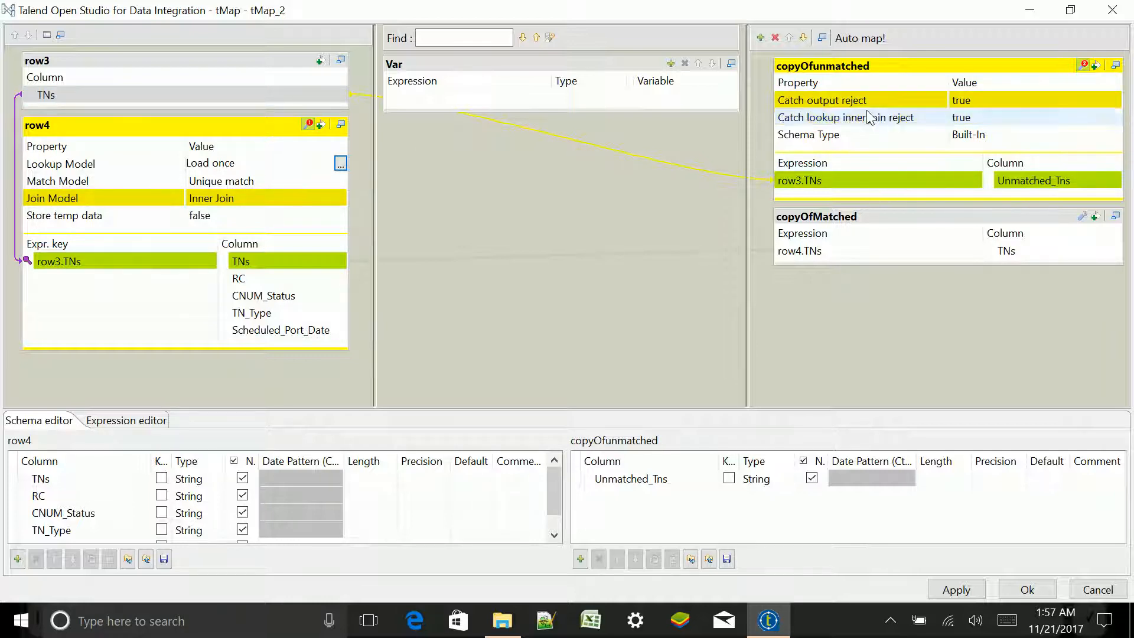
Examine the Catch lookup inner join reject property of copyOfunmatched, then hide and redisplay that output's properties.
click(954, 118)
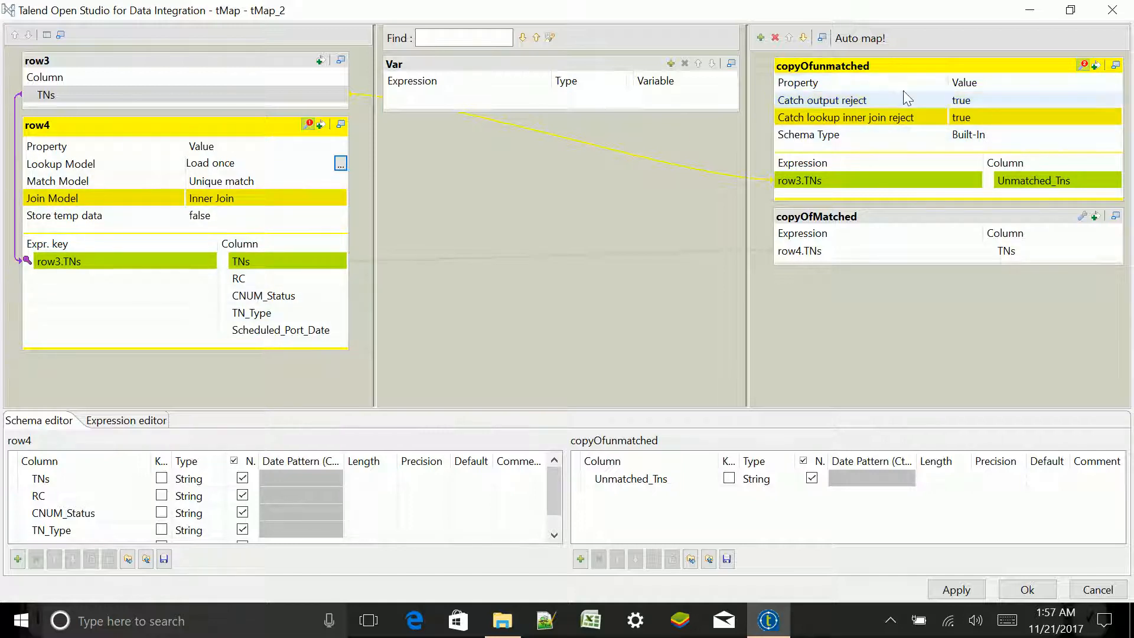
click(1082, 65)
click(1082, 65)
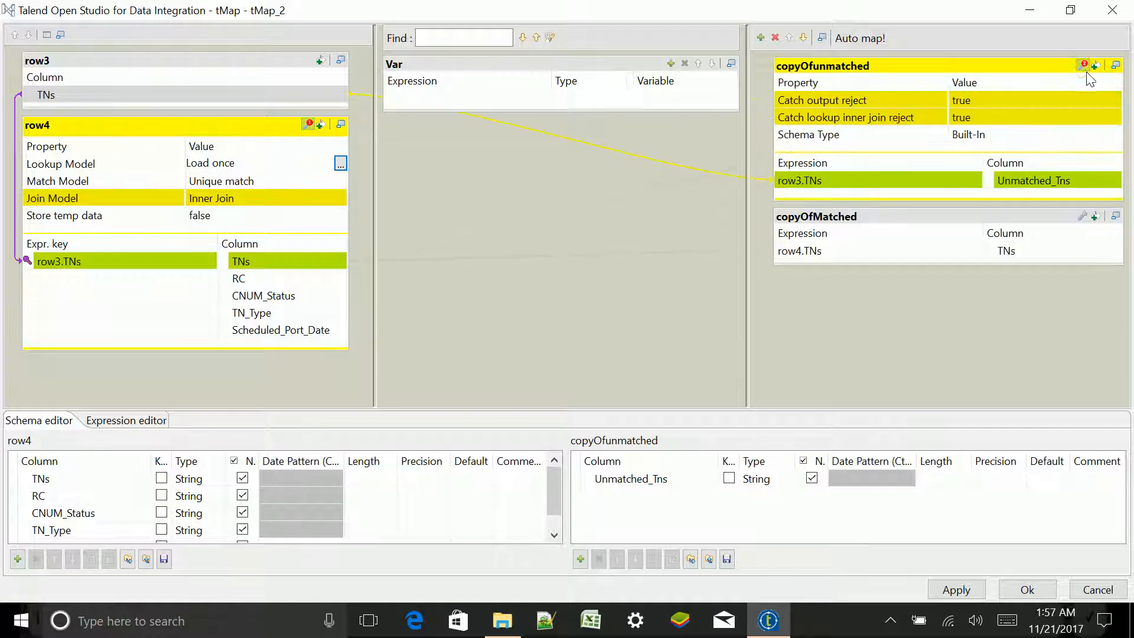
Review the Catch output reject and Catch lookup inner join reject properties of copyOfunmatched against row4's Join Model, leaving the values as set.
click(1082, 65)
click(1082, 65)
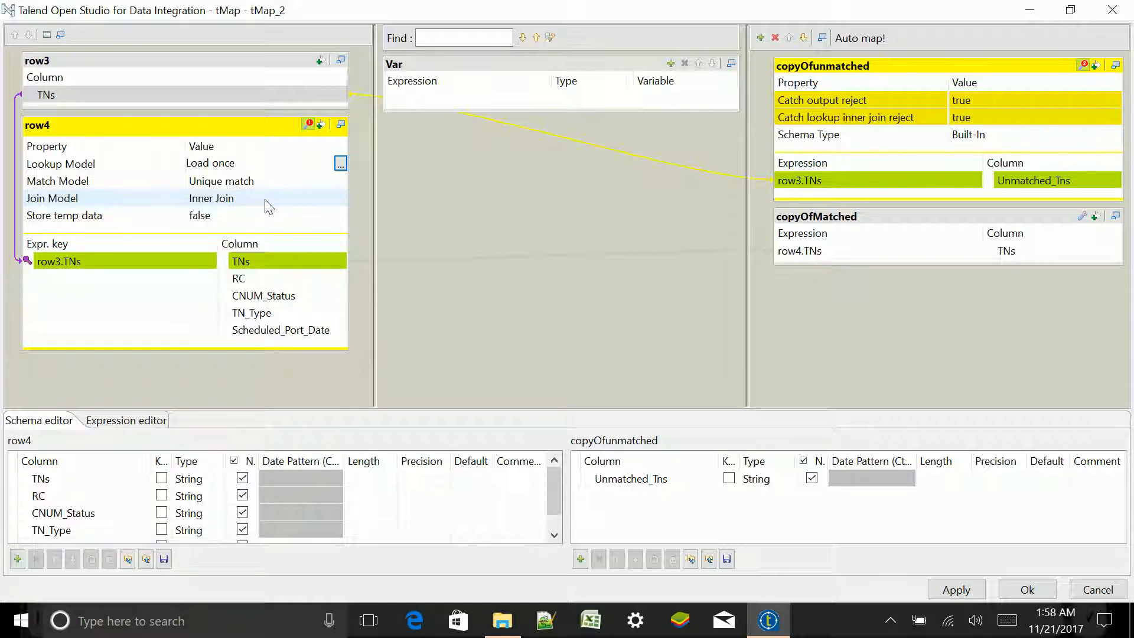
click(977, 102)
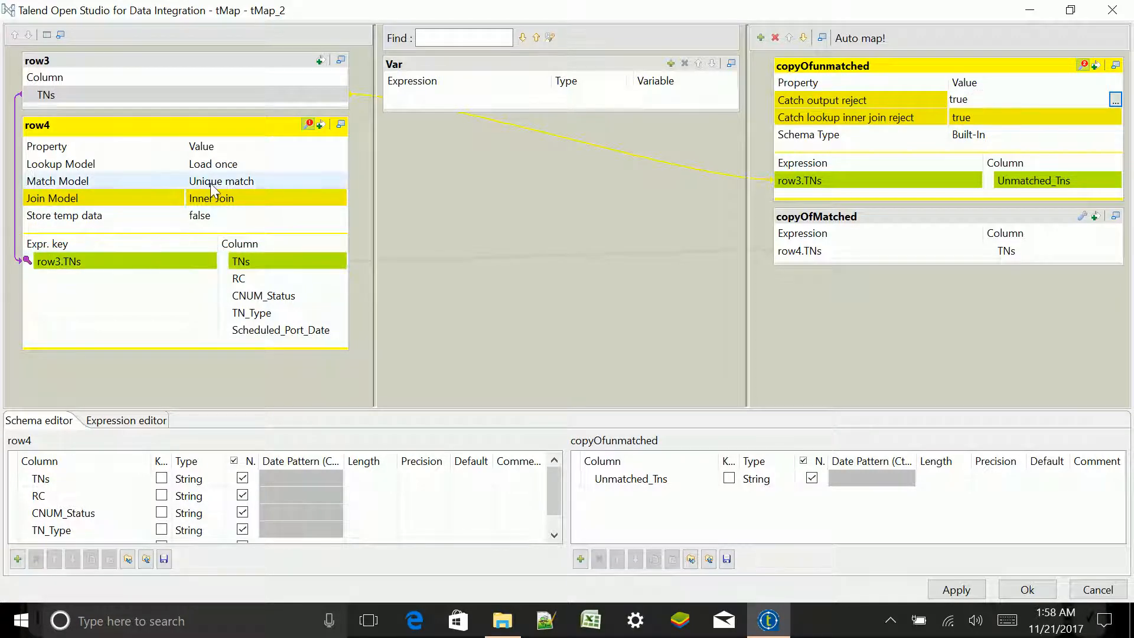
click(233, 199)
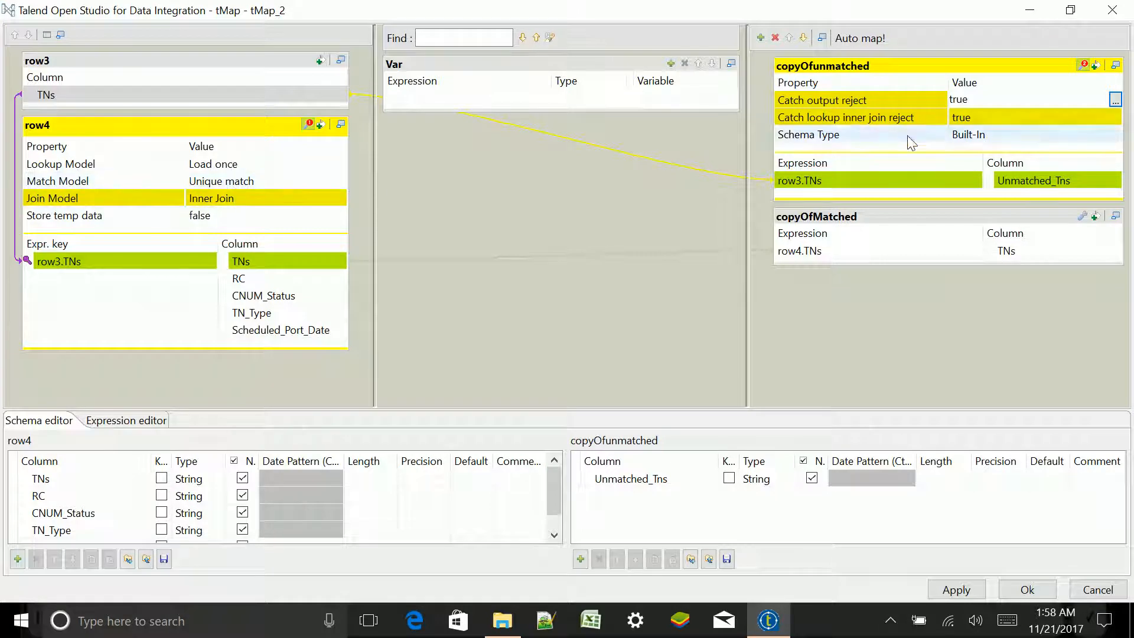
click(983, 117)
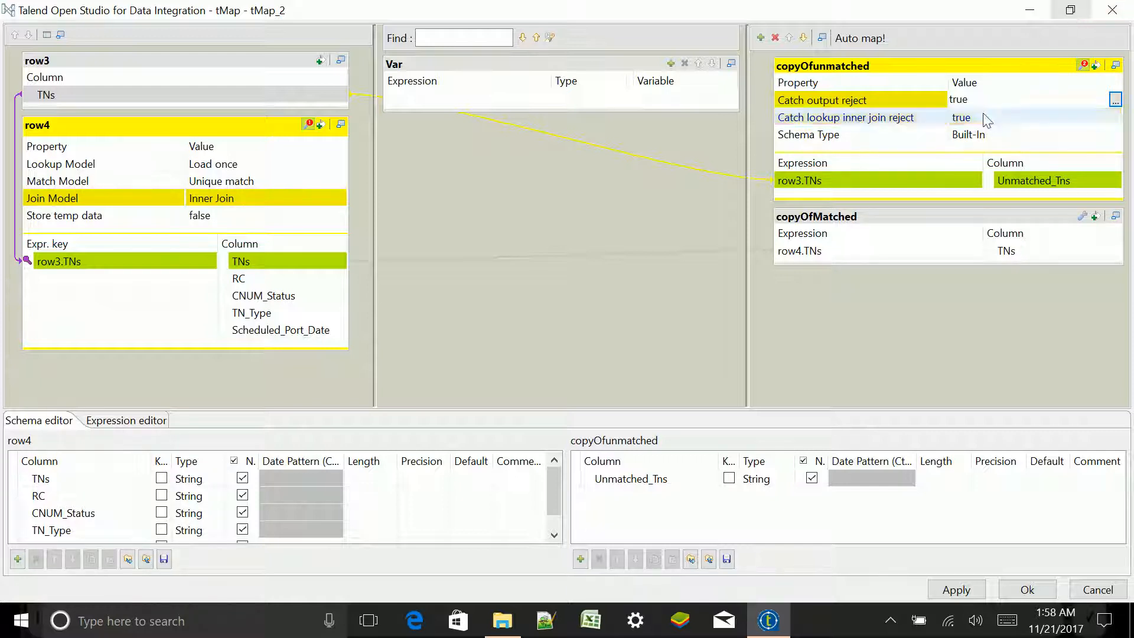
click(983, 116)
click(824, 185)
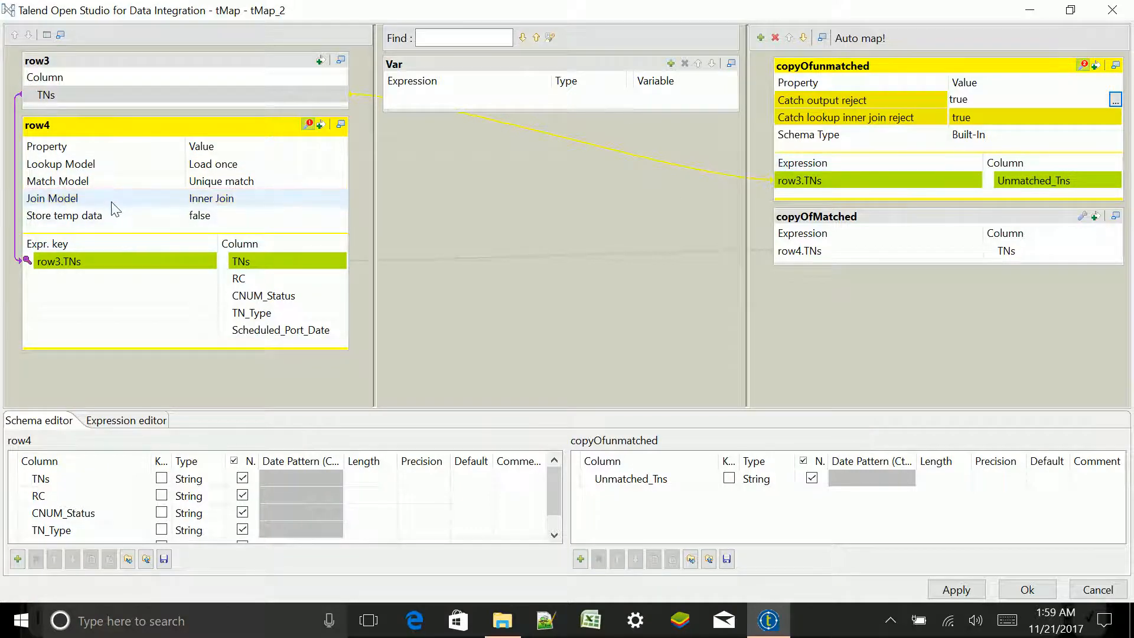
Try adding row4.TNs to the Unmatched_Tns expression in copyOfunmatched, then remove it from the expression.
drag(299, 266, 813, 191)
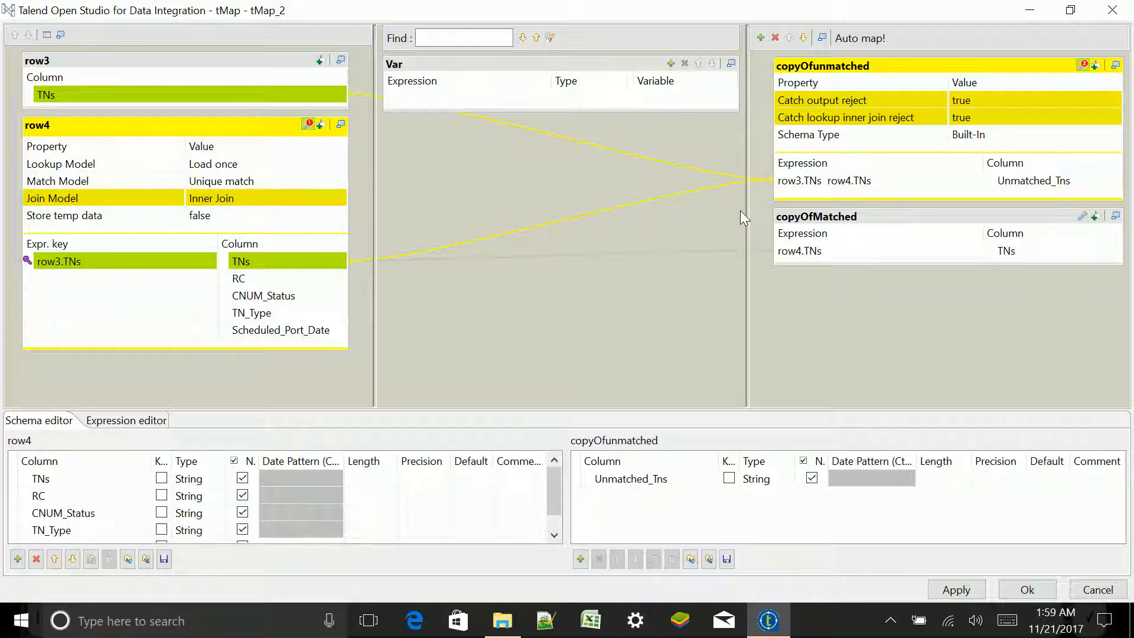
click(830, 184)
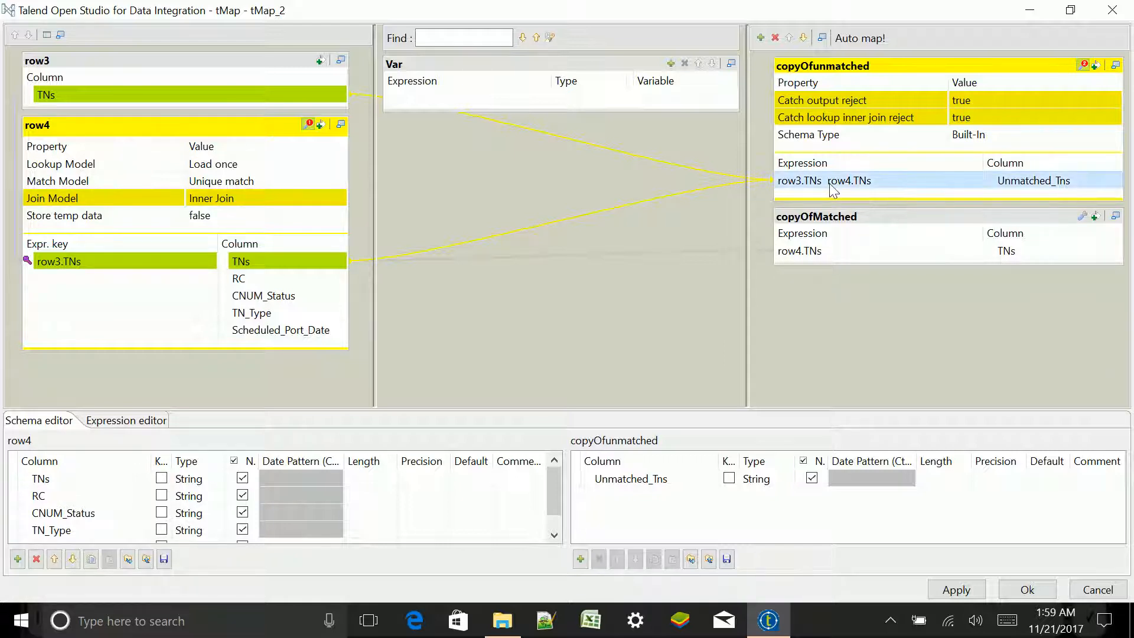
click(871, 179)
drag(880, 177, 825, 184)
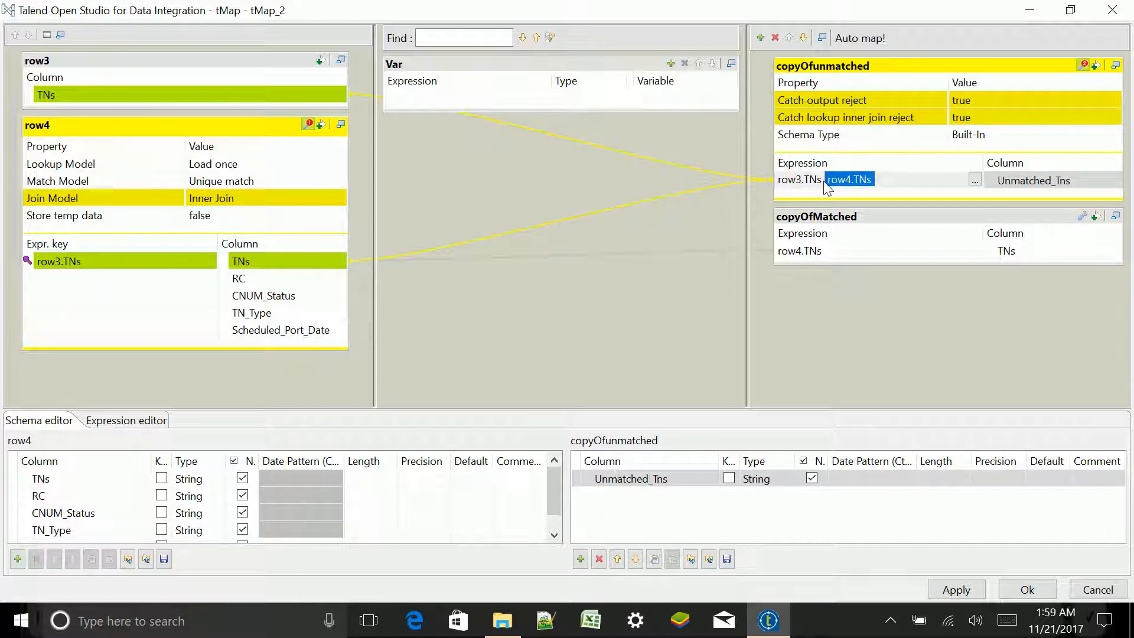
key(Delete)
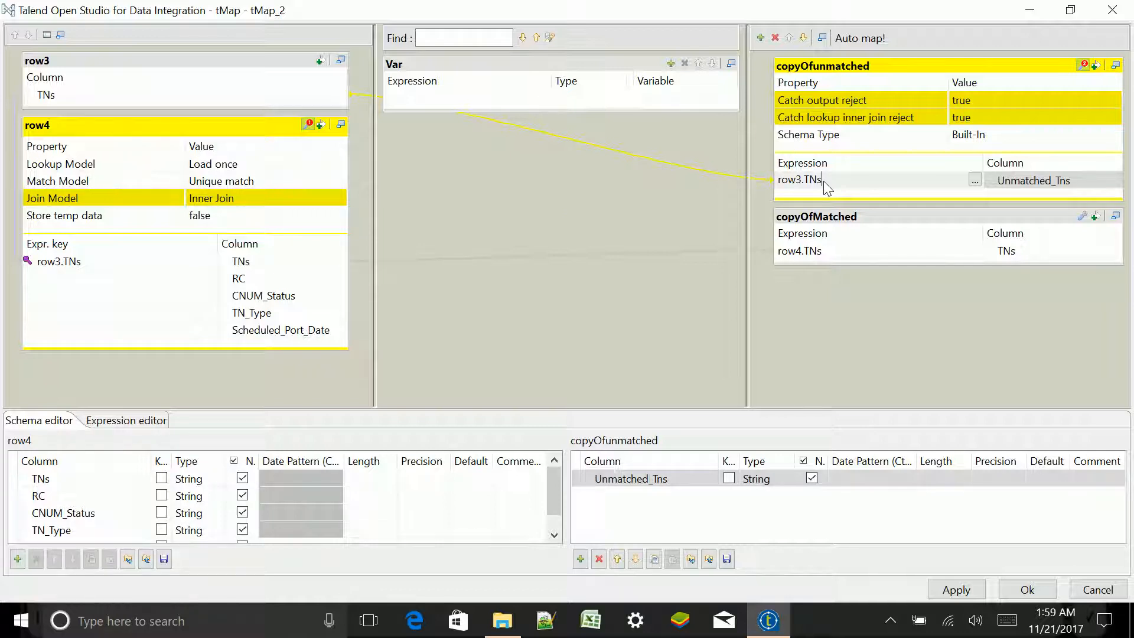
Trace the copyOfMatched TNs mapping back to row4, then close the map editor without saving the modifications.
click(841, 232)
click(60, 266)
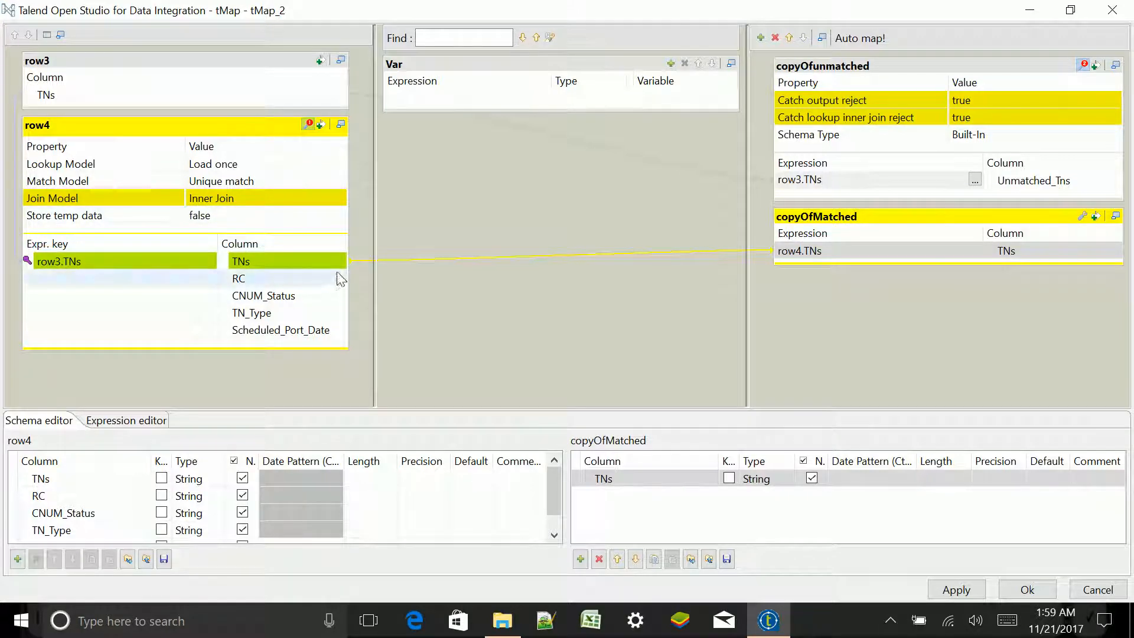
click(1097, 589)
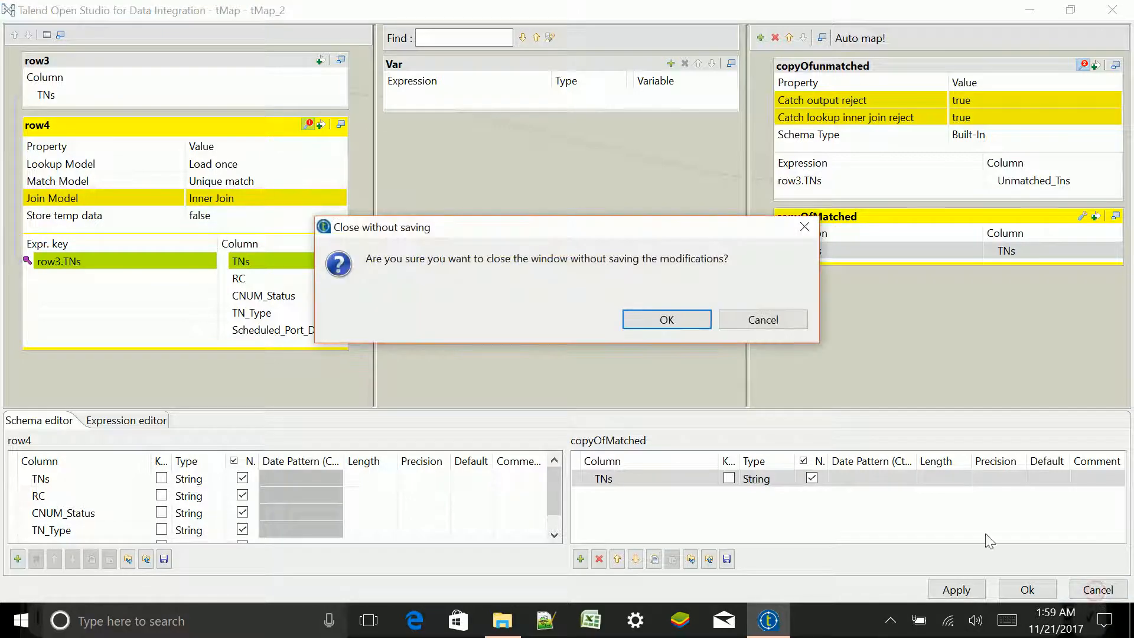
click(690, 319)
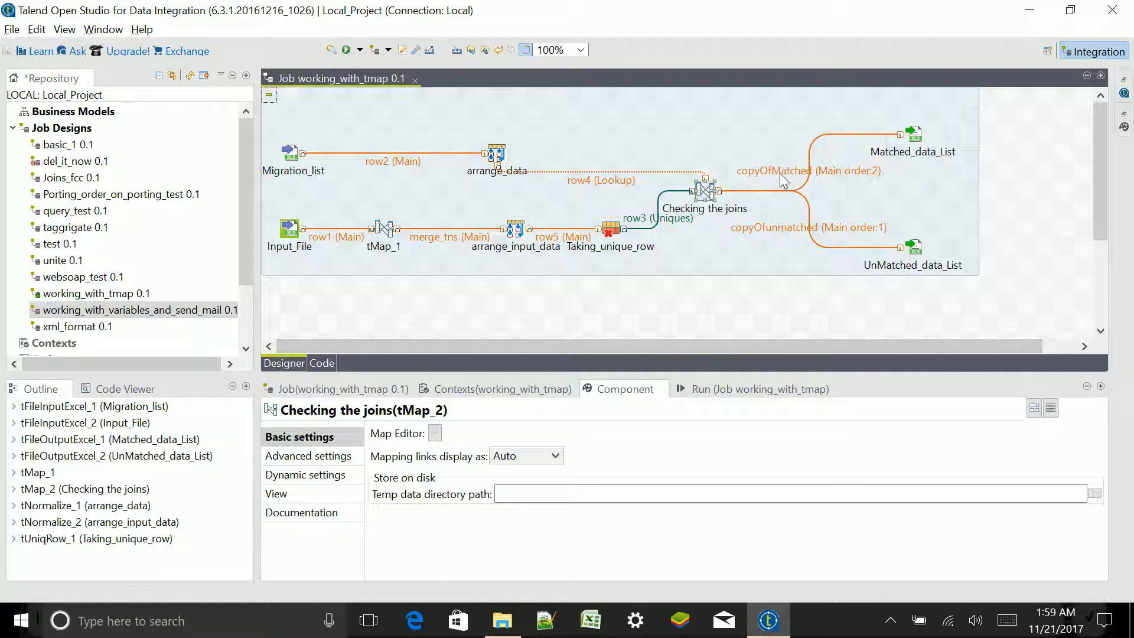
Reopen the Checking the joins mapping to check its output expressions, then close it and deselect the component.
double_click(702, 193)
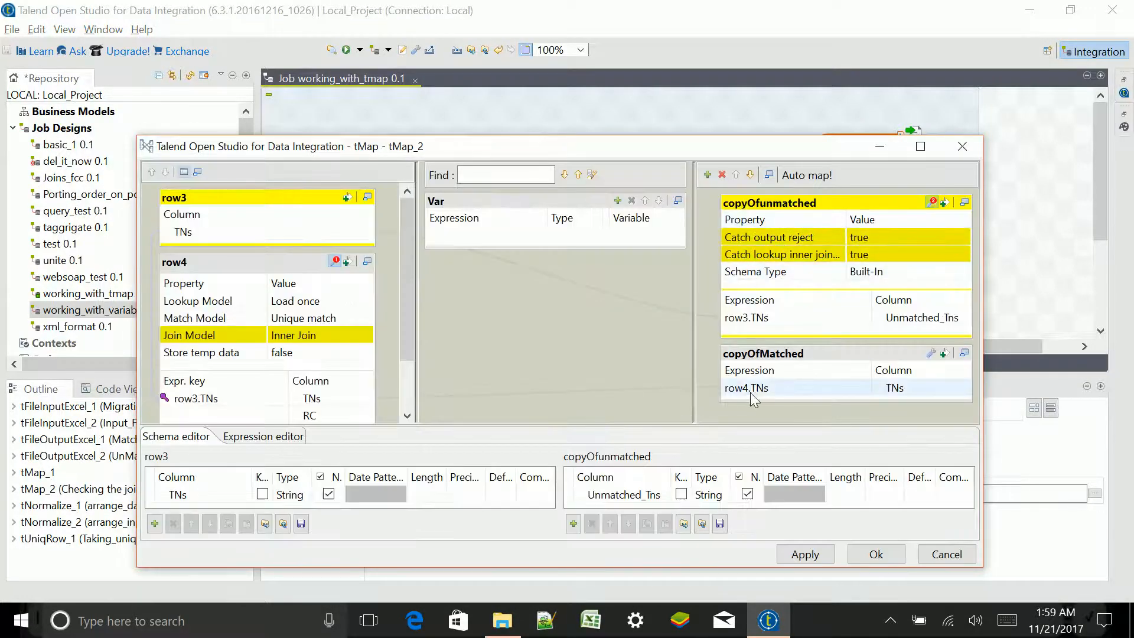
click(958, 146)
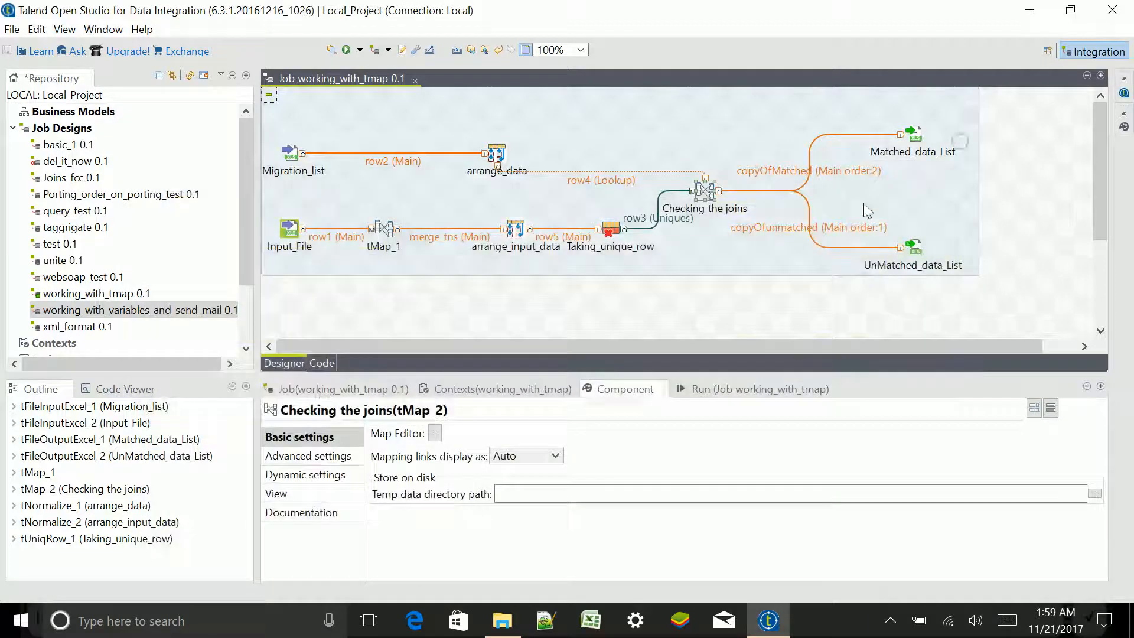
click(766, 337)
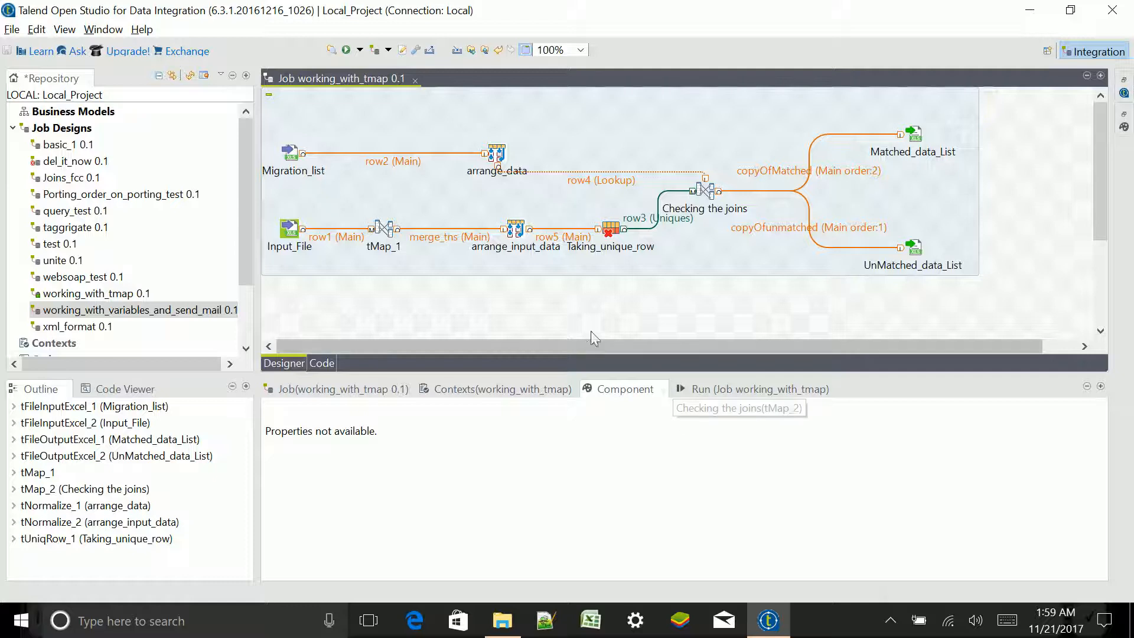
Switch to File Explorer and open the Output folder inside Talend_job to check its contents.
click(515, 611)
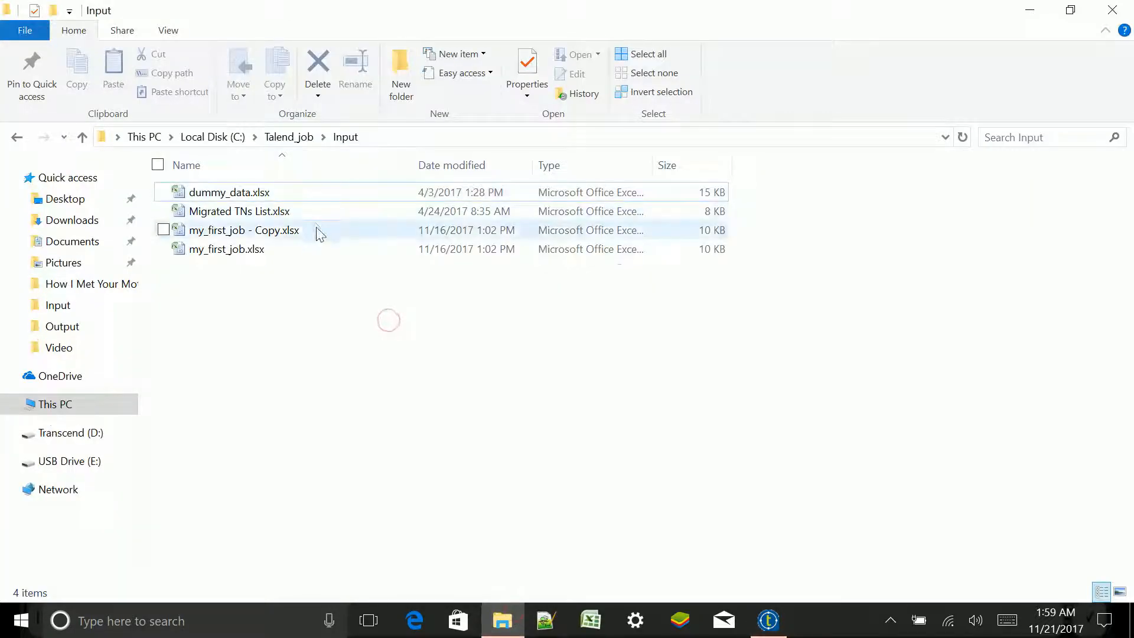
click(304, 139)
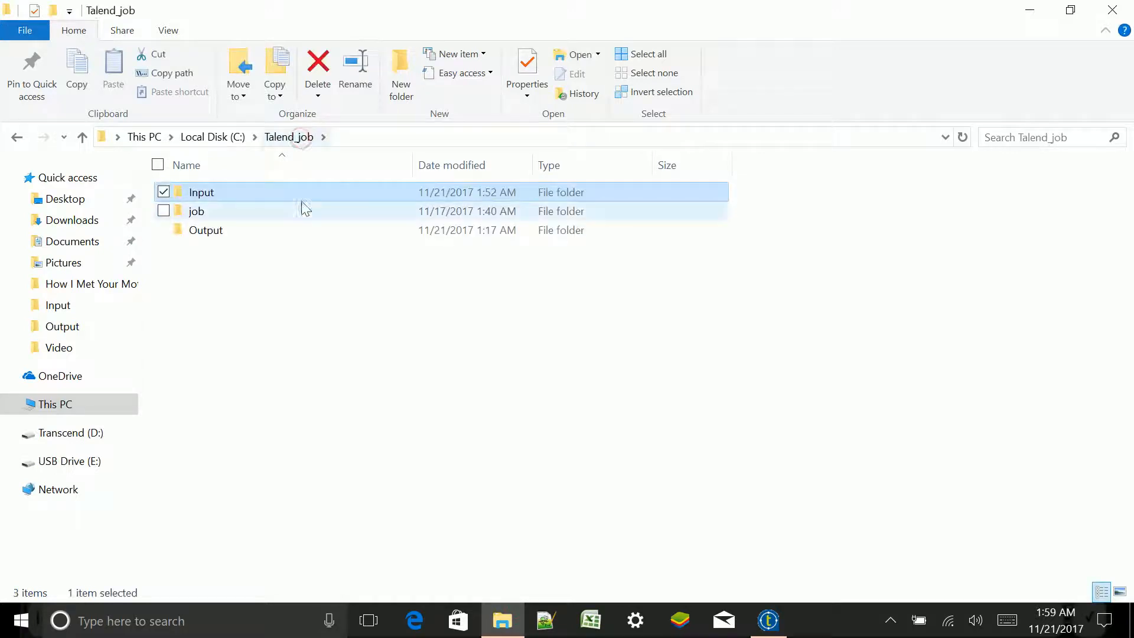
click(282, 230)
double_click(283, 231)
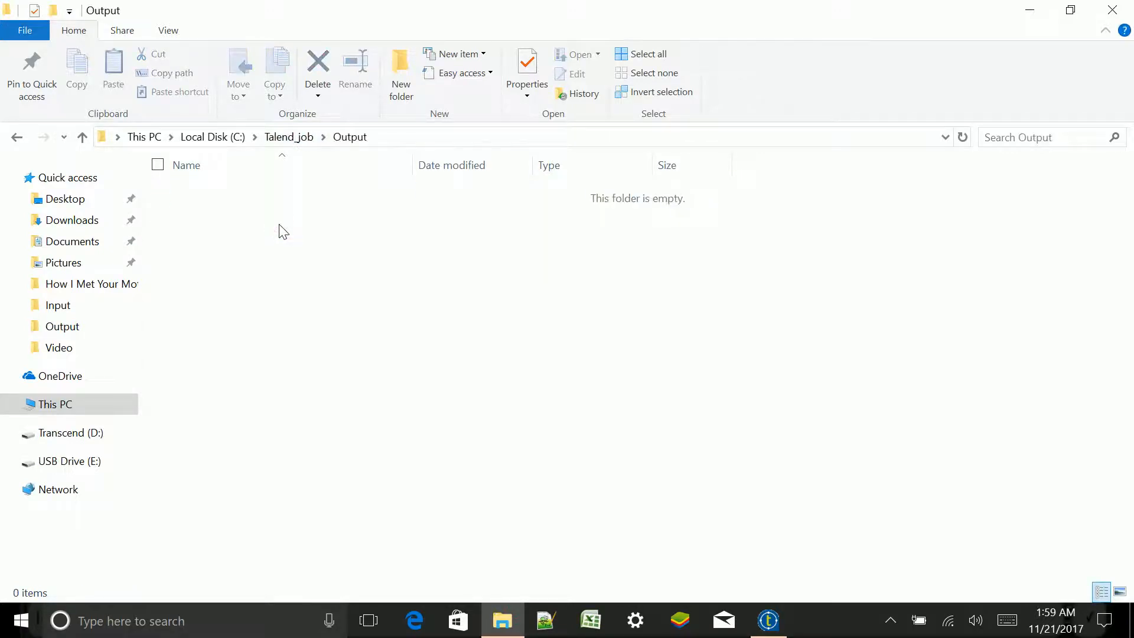
Return to Talend Open Studio and run the working_with_tmap job.
click(768, 620)
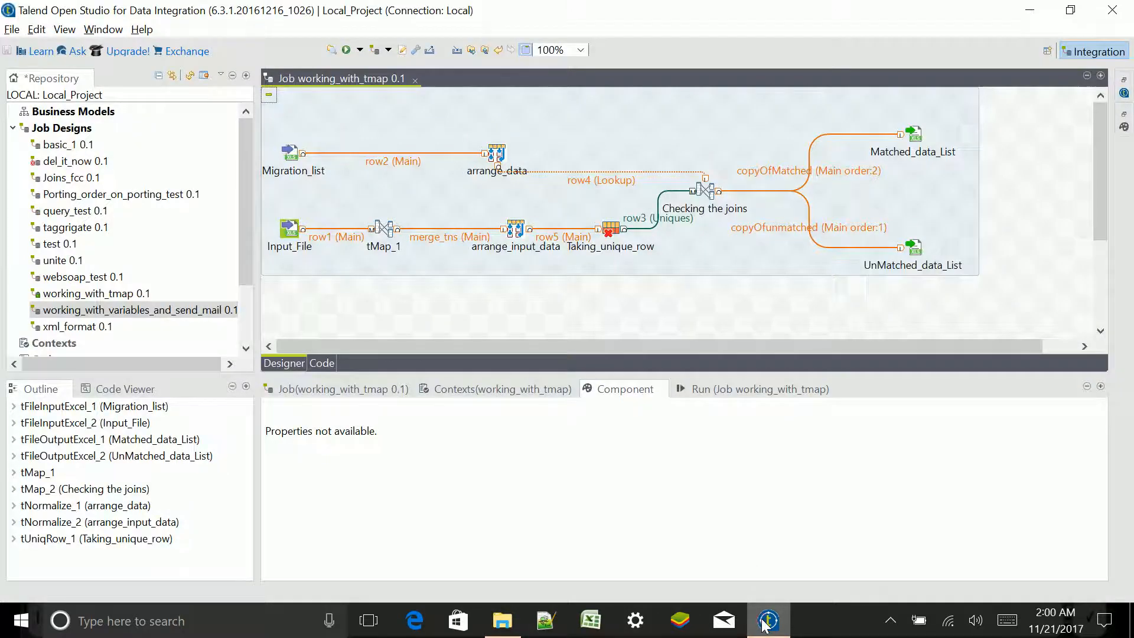
click(736, 392)
click(409, 450)
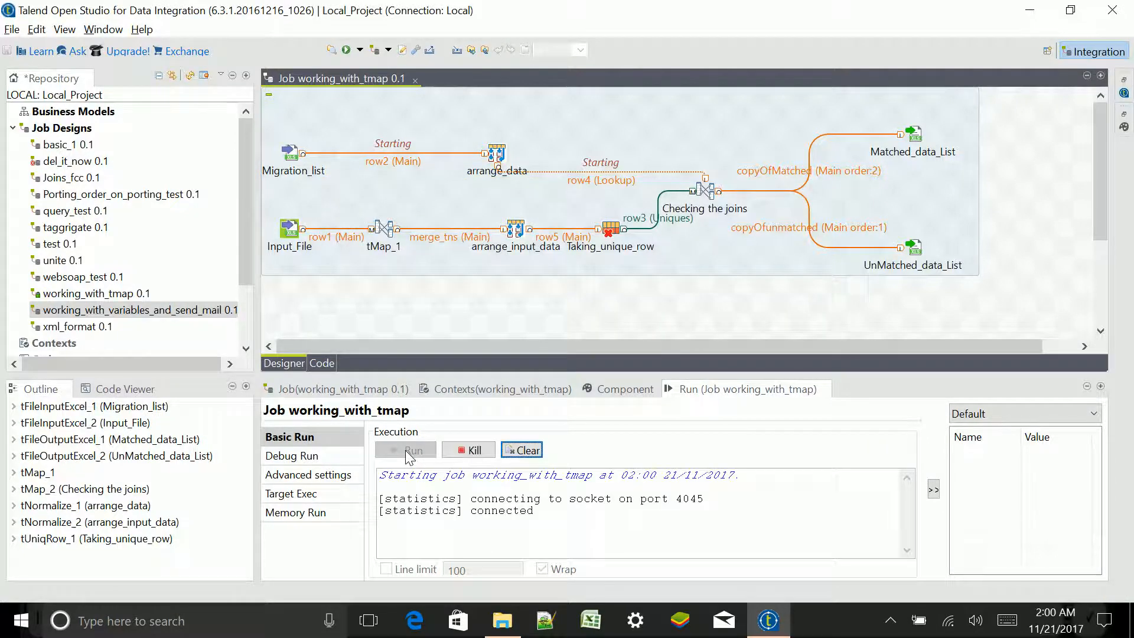
Open out2.xlsx from the Output folder in Excel, inspect the Unmatched_Tns column, and close the workbook.
click(503, 622)
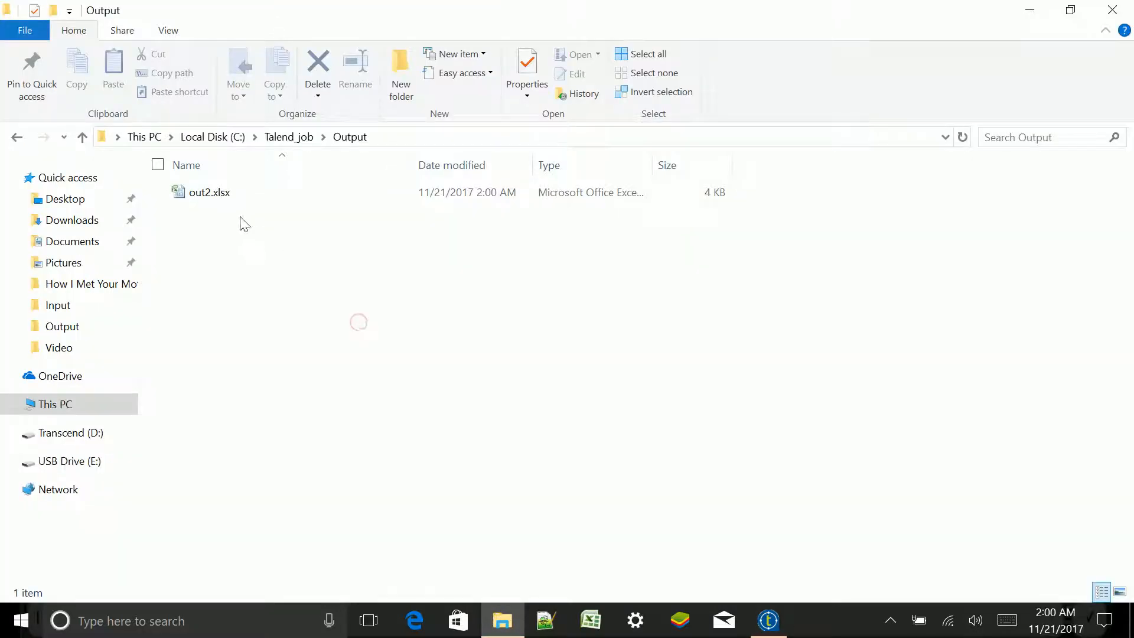
double_click(231, 196)
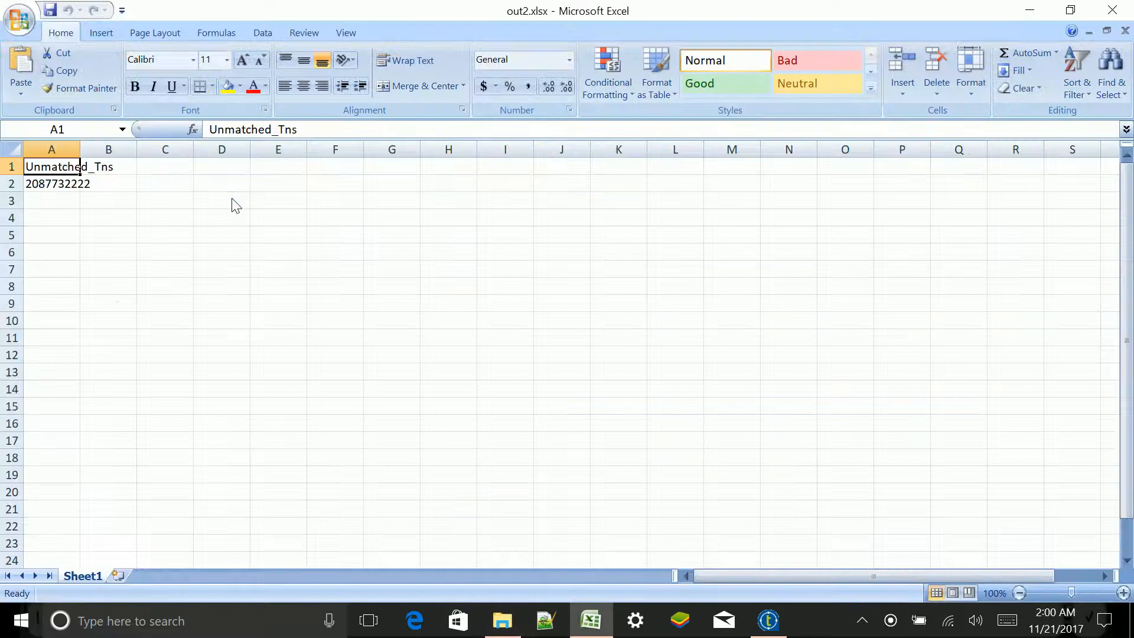
click(53, 184)
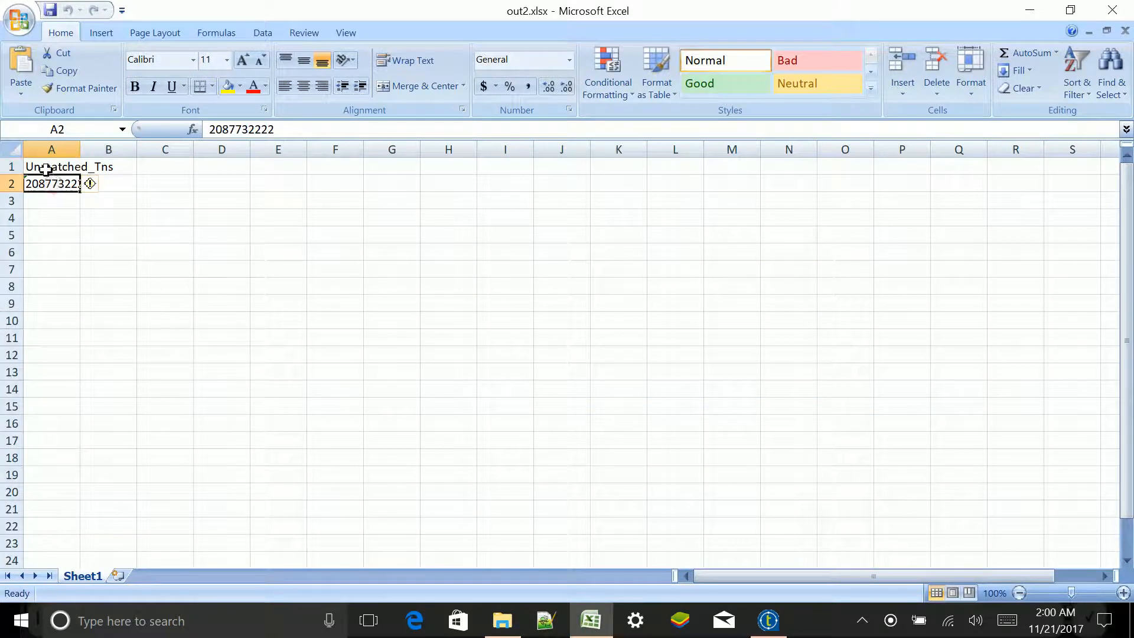
click(44, 167)
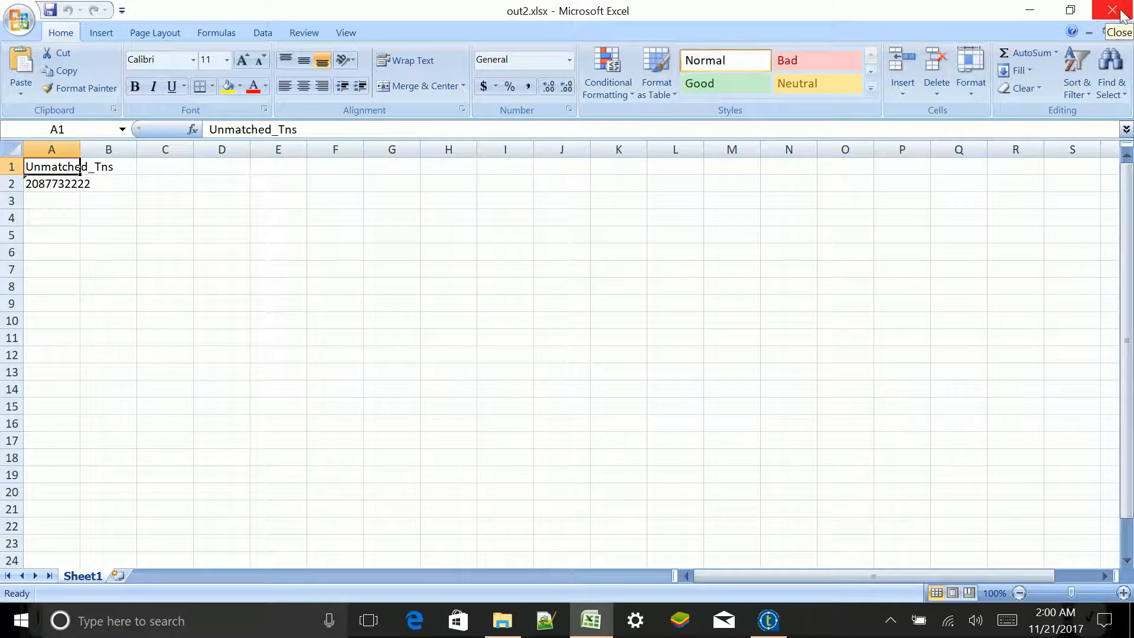
click(49, 184)
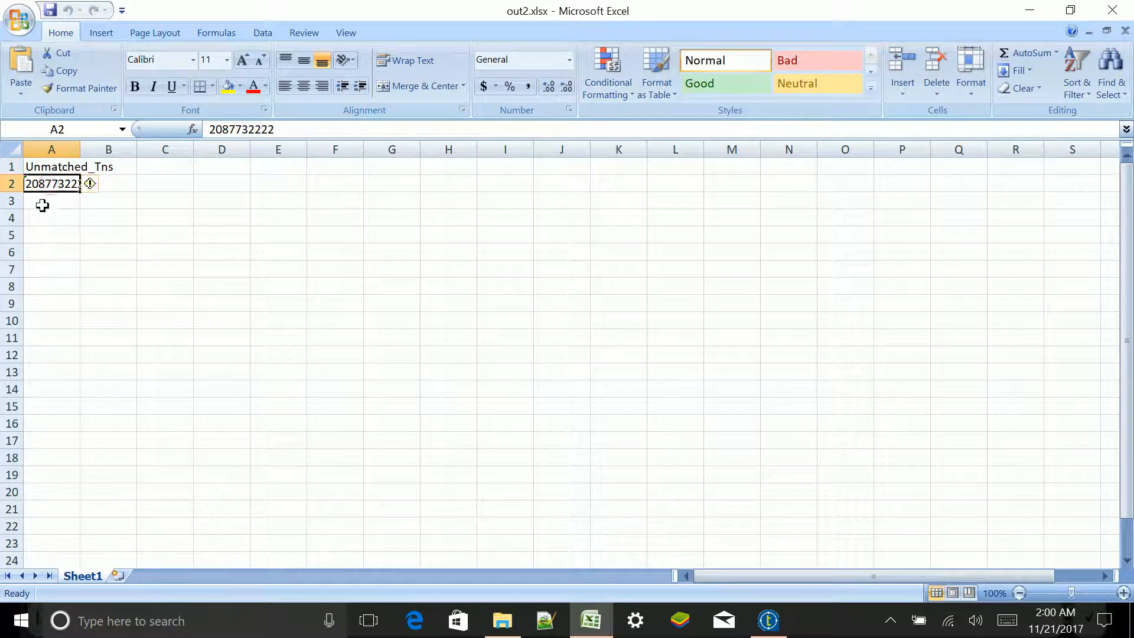
click(42, 205)
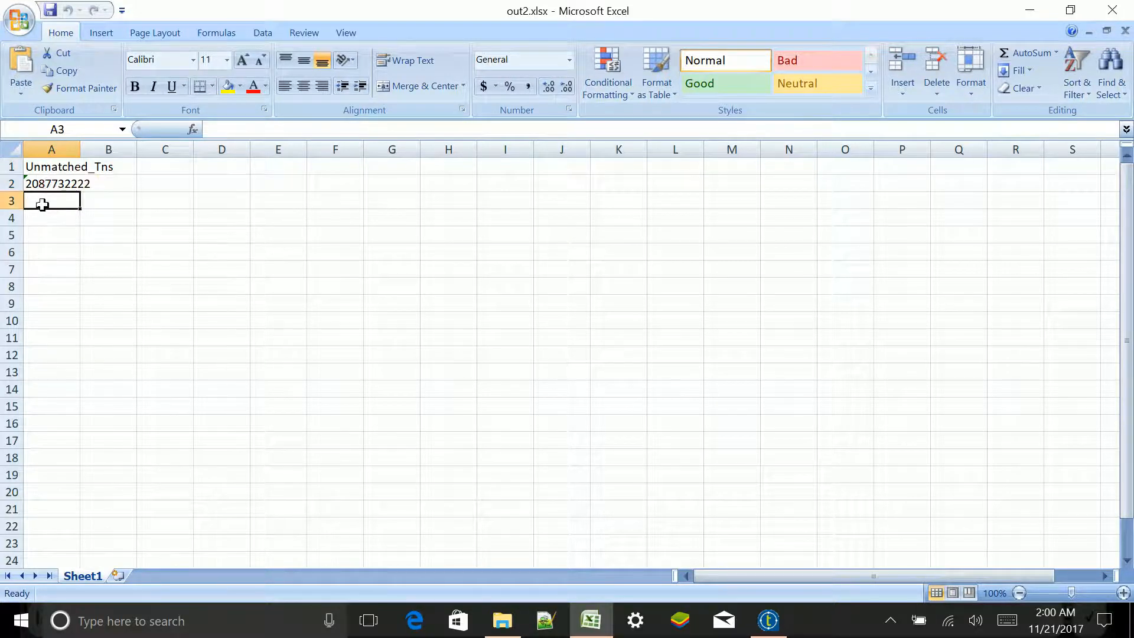
click(1118, 13)
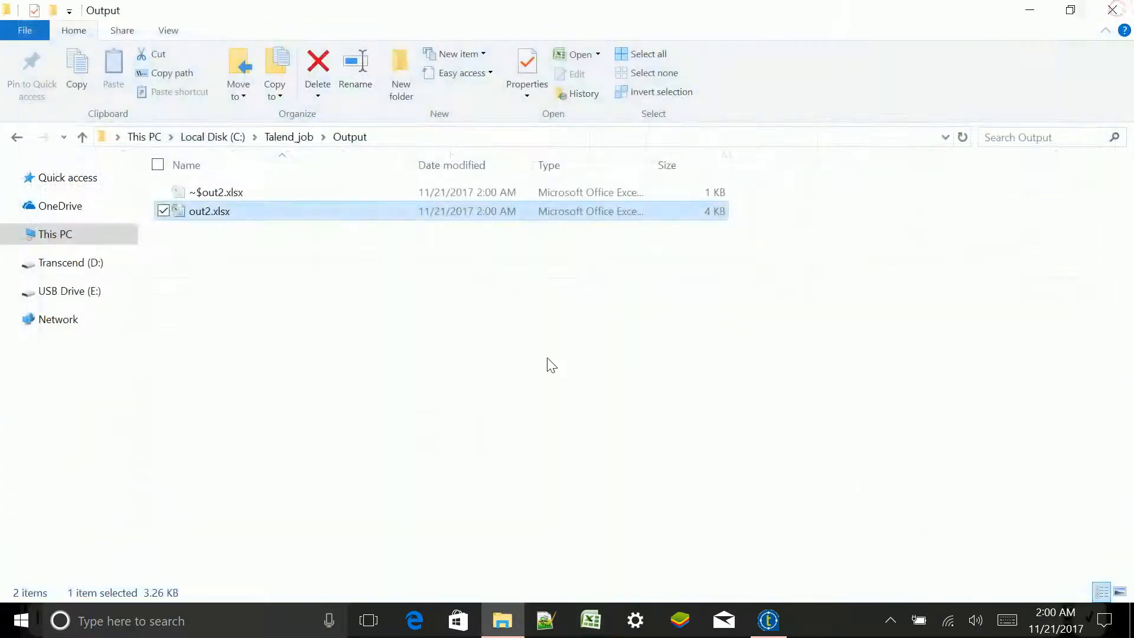
Open dummy_data.xlsx from the Input folder of Talend_job in Excel.
click(273, 137)
double_click(232, 193)
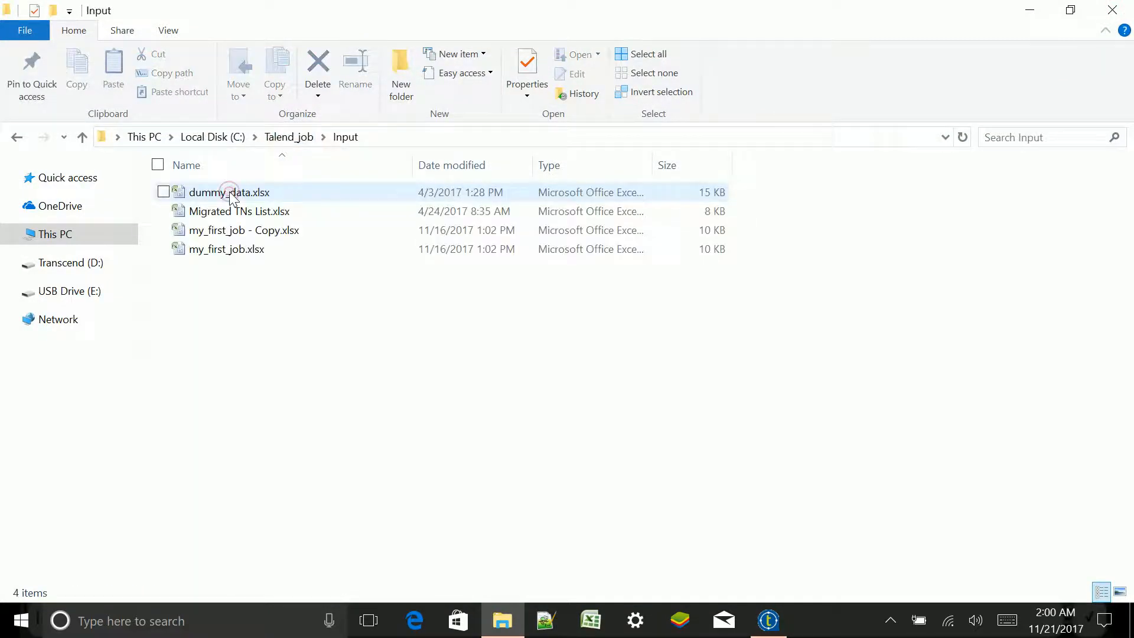
double_click(226, 198)
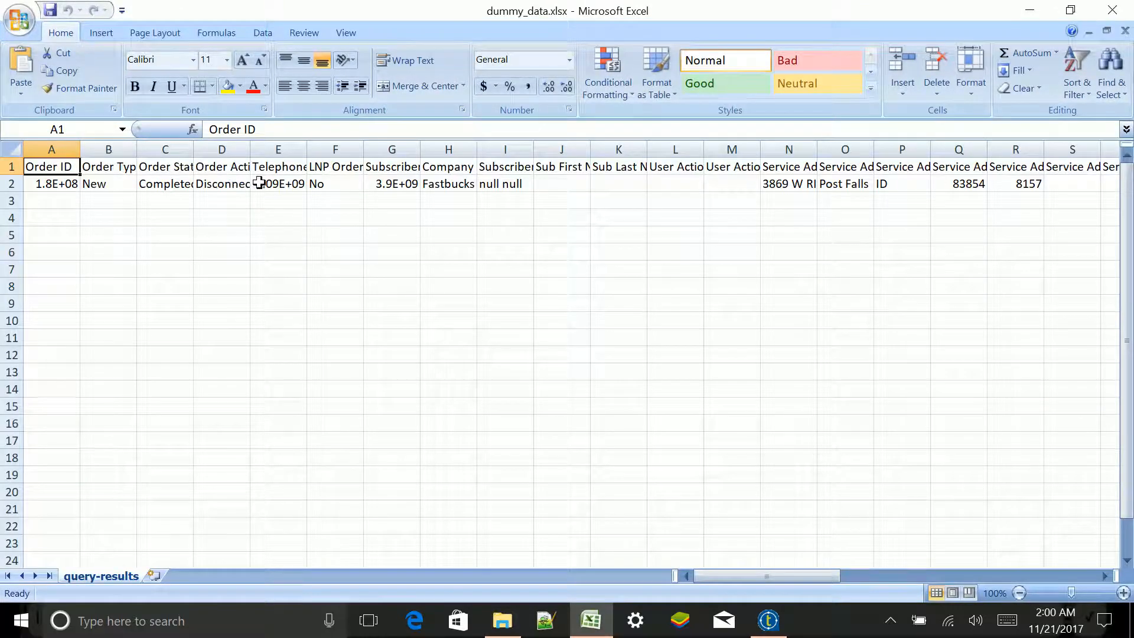
Copy the telephone number from E2 into E3 and change the copy's eighth digit to 1.
click(266, 184)
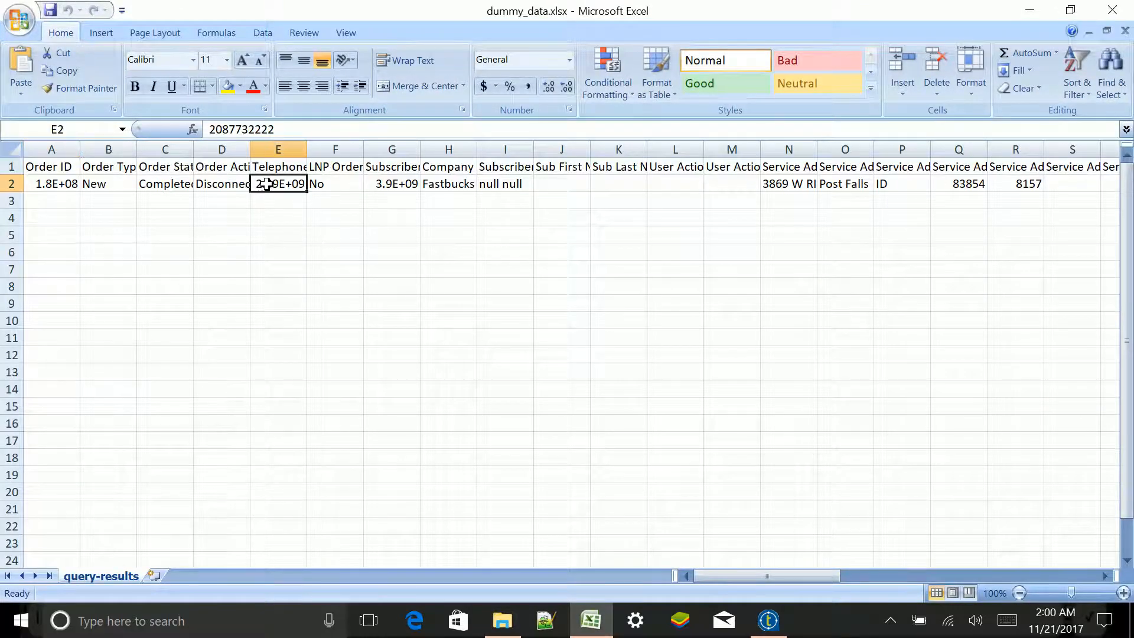
drag(284, 126, 182, 126)
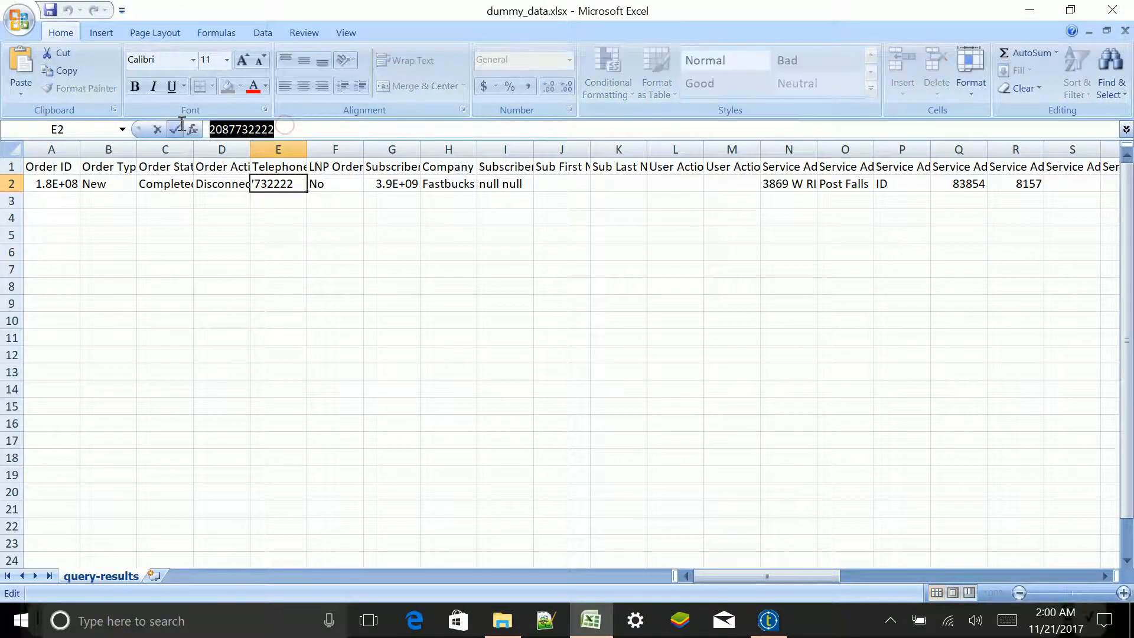
key(ctrl+c)
click(265, 204)
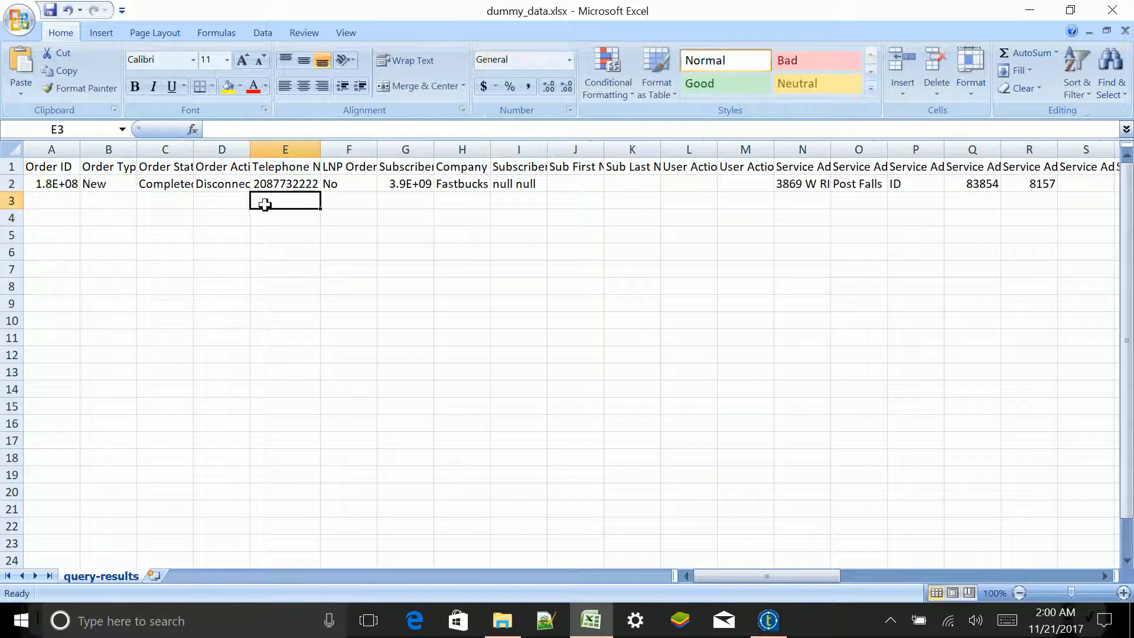
key(ctrl+v)
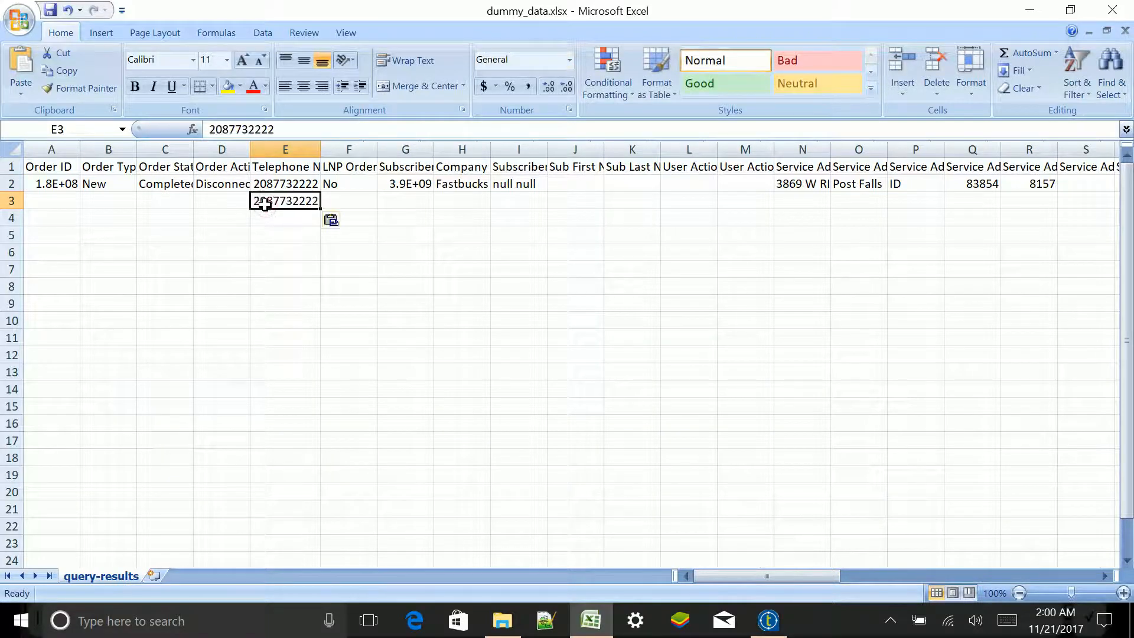
double_click(308, 204)
key(BackSpace)
text(1)
click(305, 263)
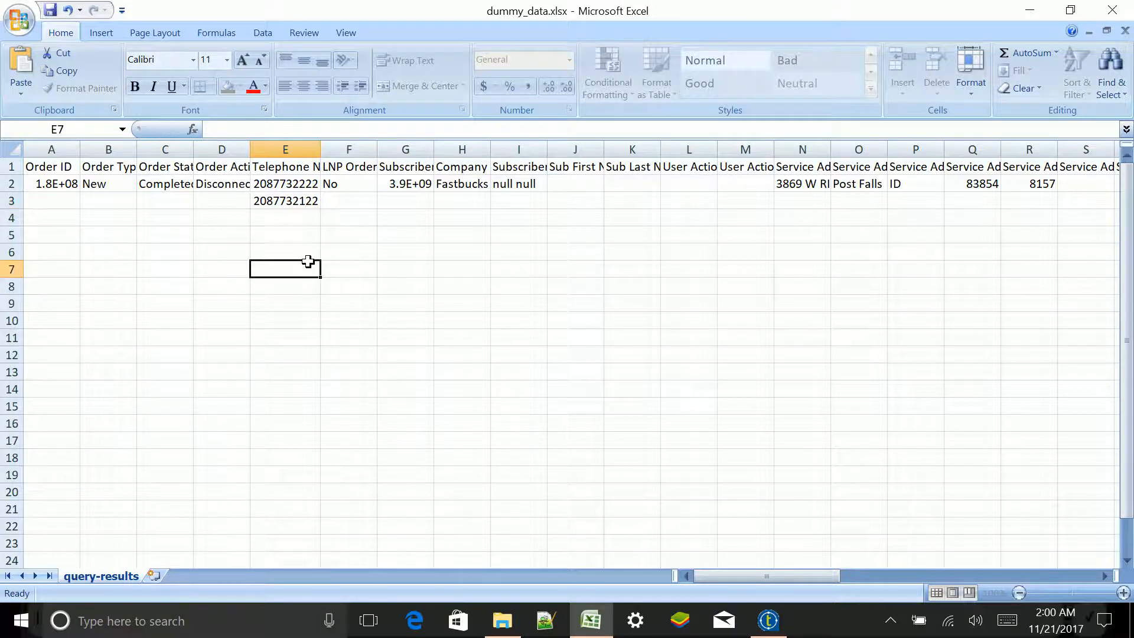
Fill the telephone number in E3 down into E4 as an incrementing series.
click(302, 202)
drag(320, 209, 320, 235)
key(ctrl)
click(318, 233)
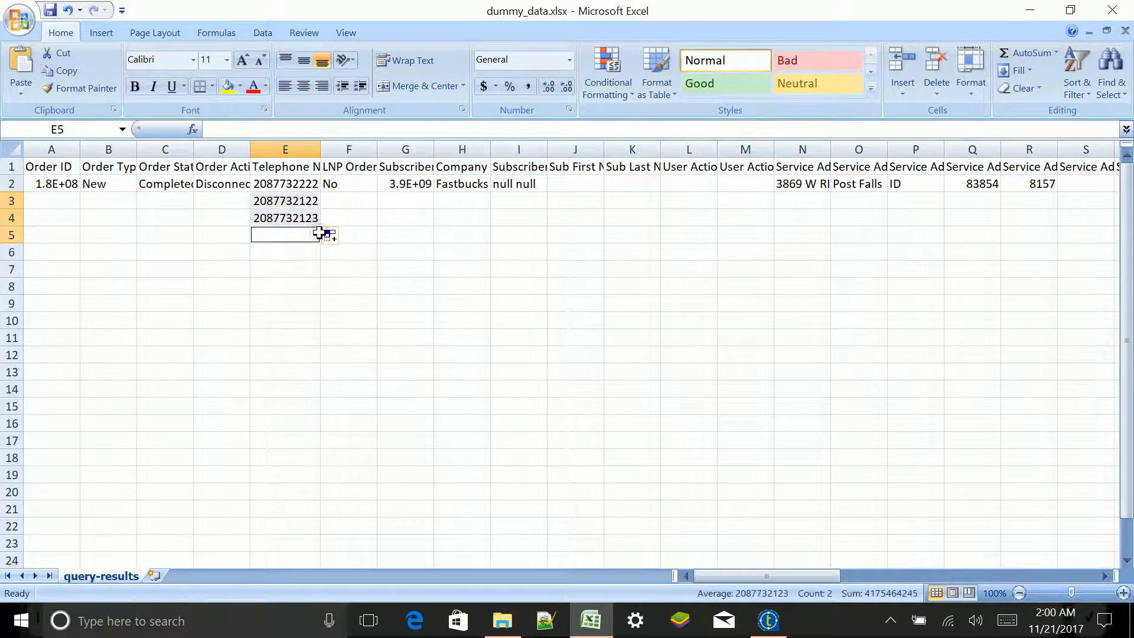
Fill the telephone number in E4 down to E7 and the LNP Order value No in F2 down to F6.
click(309, 217)
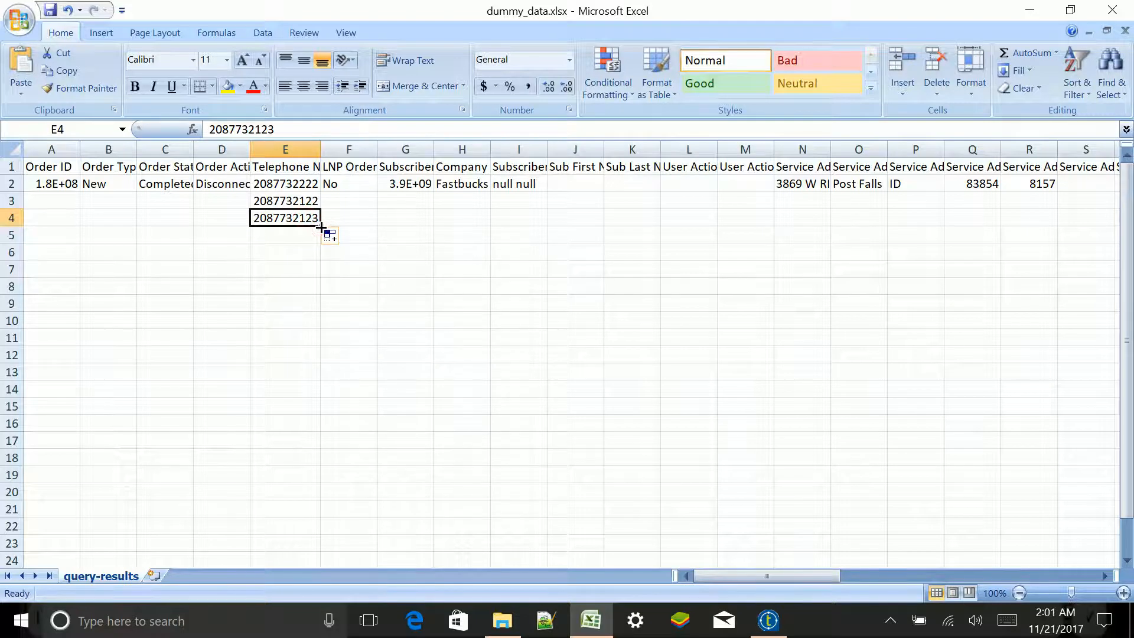
drag(320, 226, 321, 274)
click(345, 185)
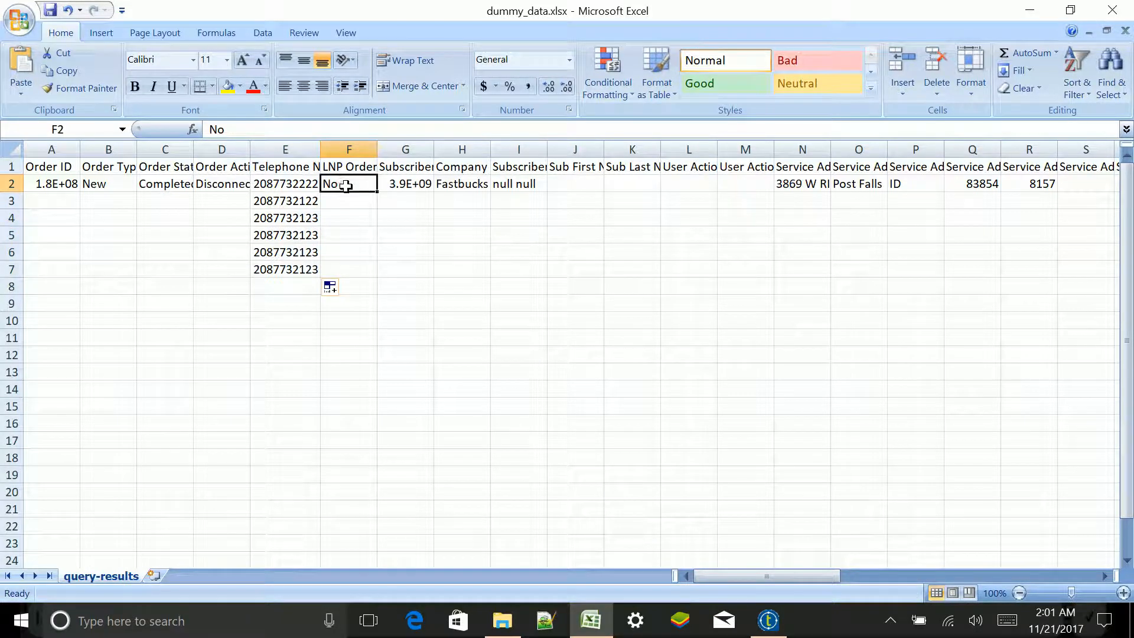
drag(377, 194, 376, 258)
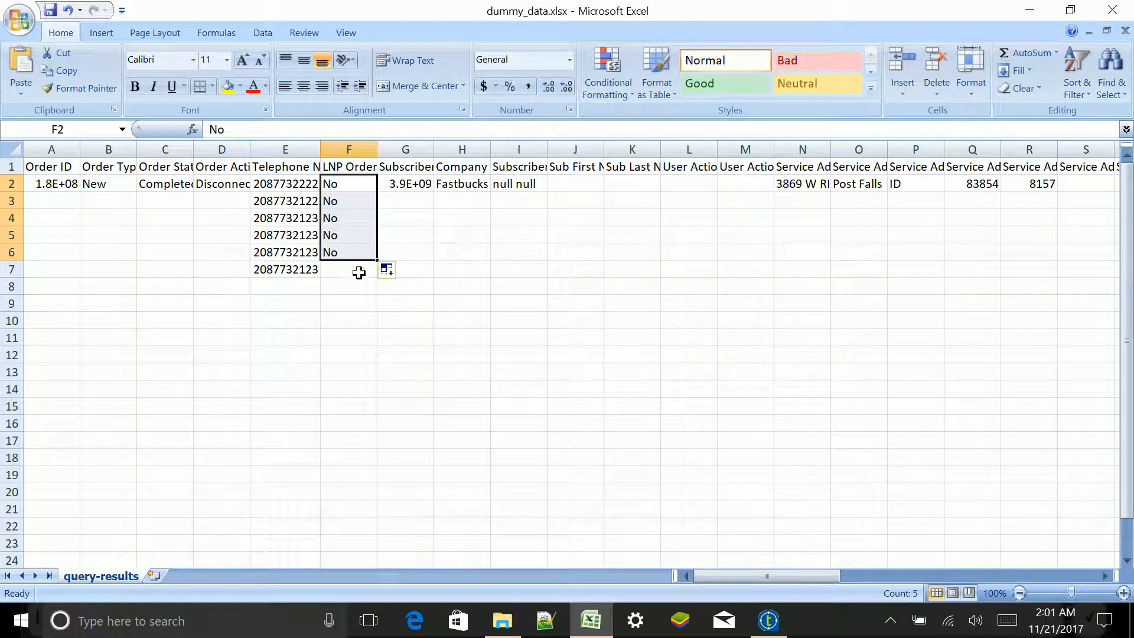
click(615, 321)
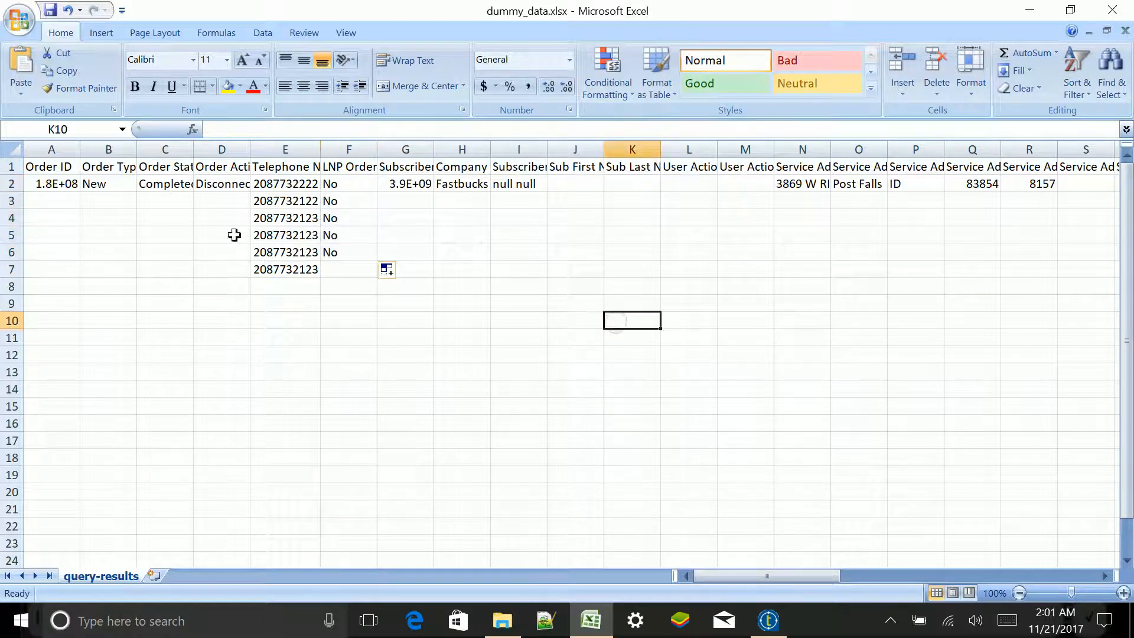
Refill the Telephone Number column from E4 down to E7 as an incrementing series.
click(301, 223)
drag(320, 227, 322, 271)
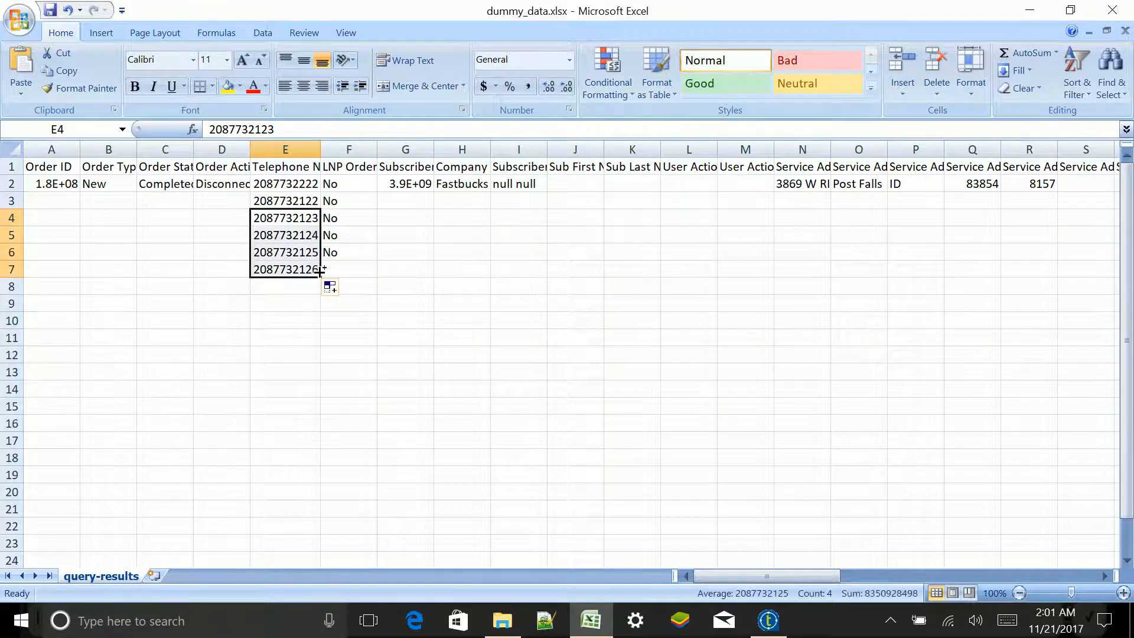
click(437, 261)
Copy the telephone numbers in E5:E6 and paste them over A4:A5 in Migrated TNs List.xlsx from the Input folder.
drag(306, 231, 306, 249)
click(588, 270)
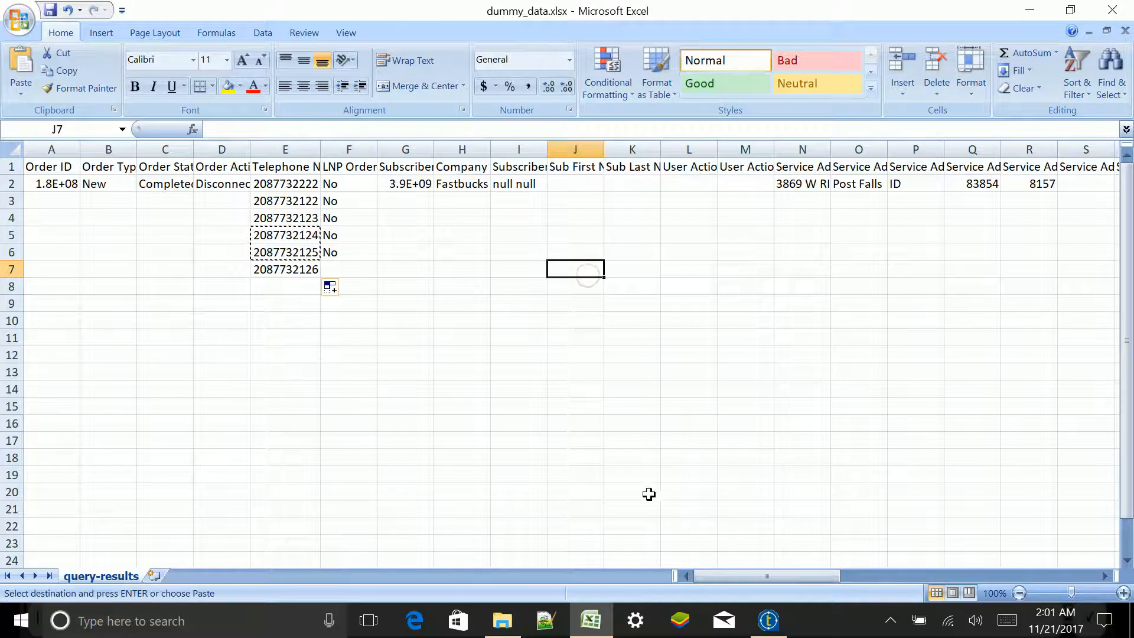
click(502, 619)
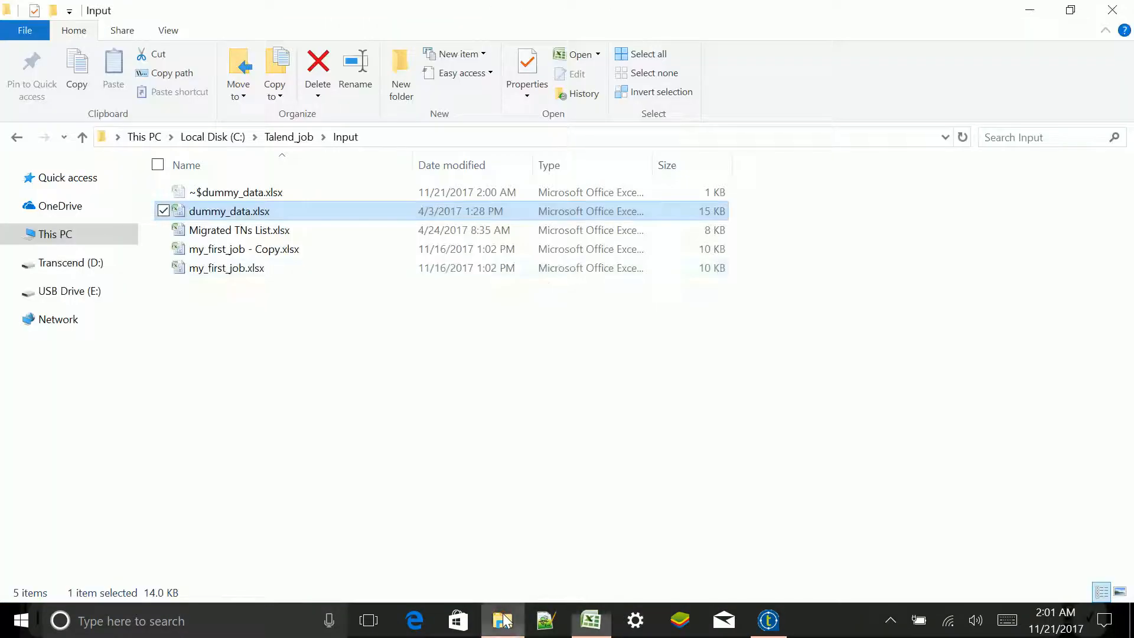
double_click(242, 232)
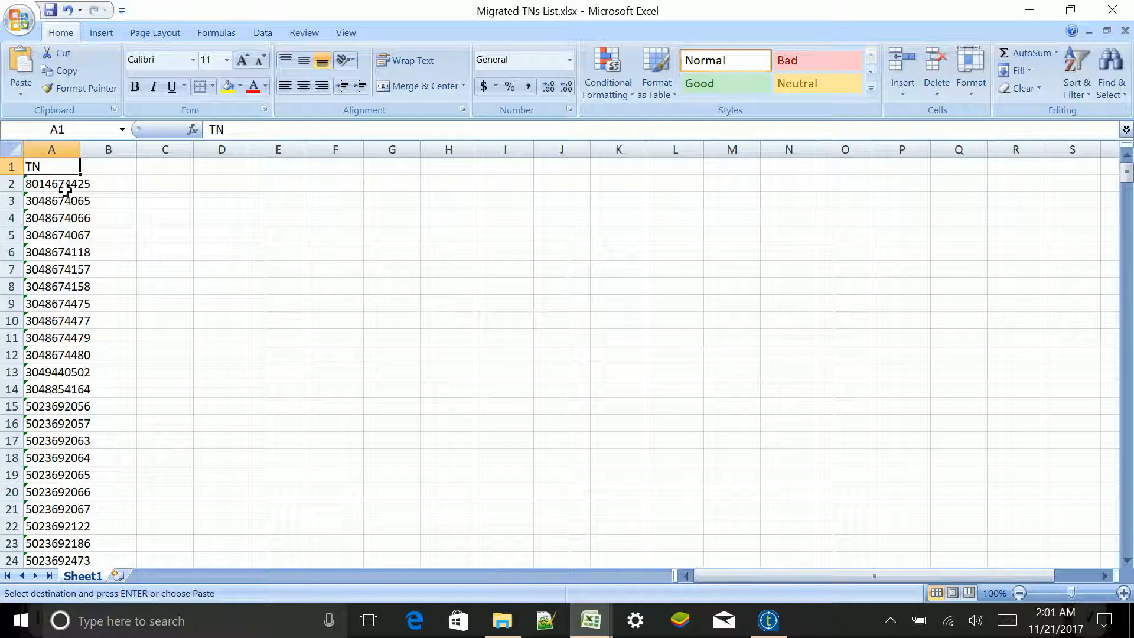
click(51, 217)
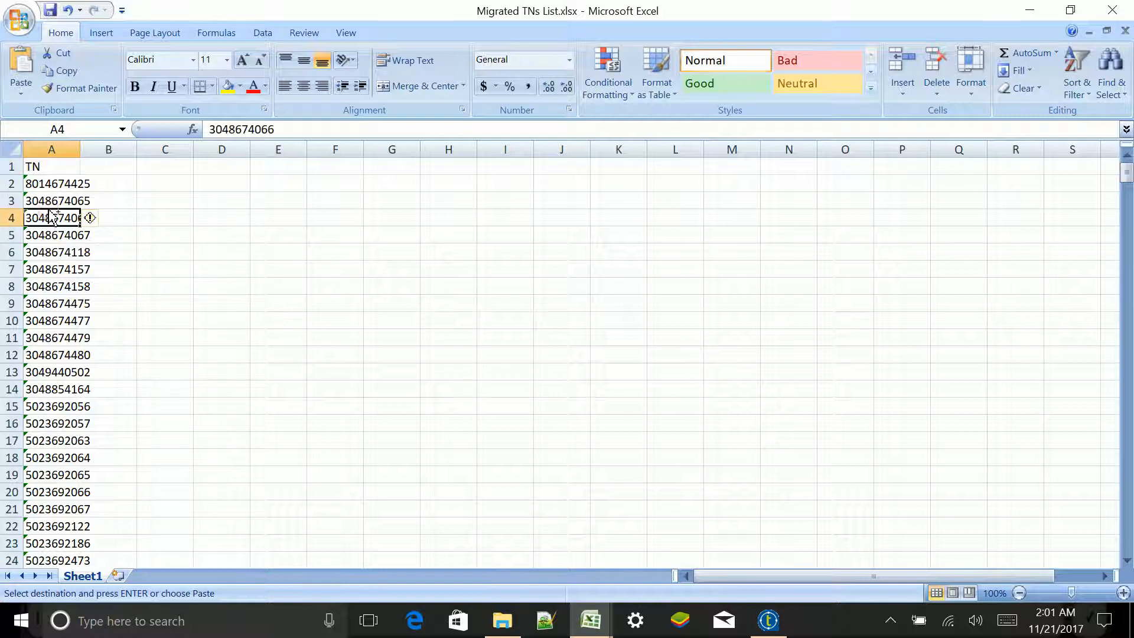
key(ctrl+v)
Autofit the TN column's width in Migrated TNs List.xlsx, then save and close the workbook.
click(52, 201)
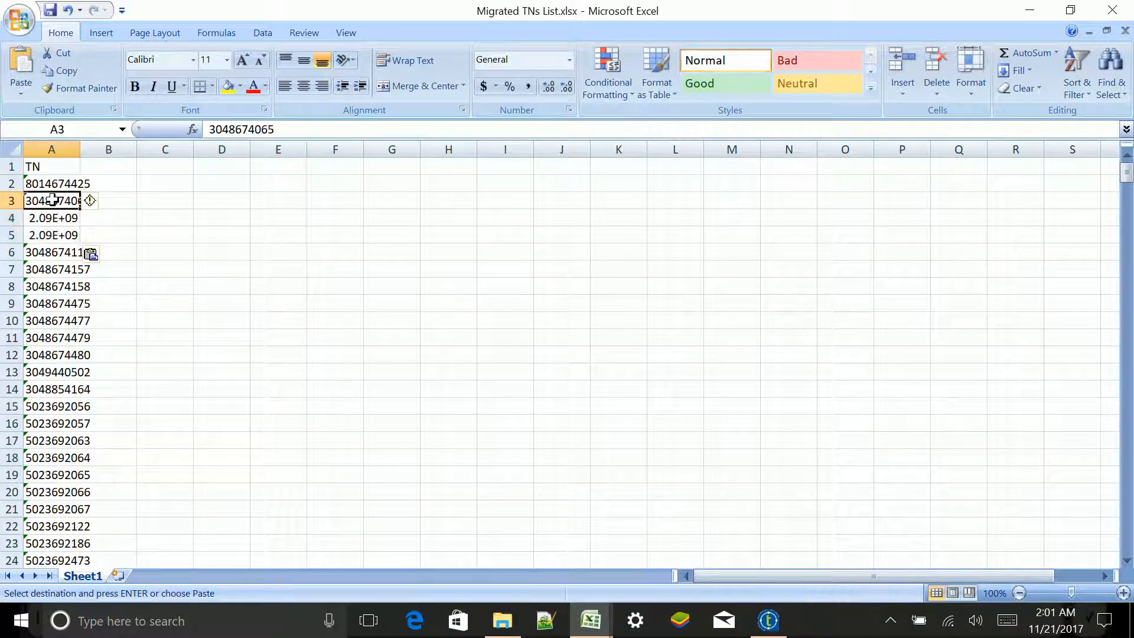
click(81, 94)
drag(55, 220, 47, 256)
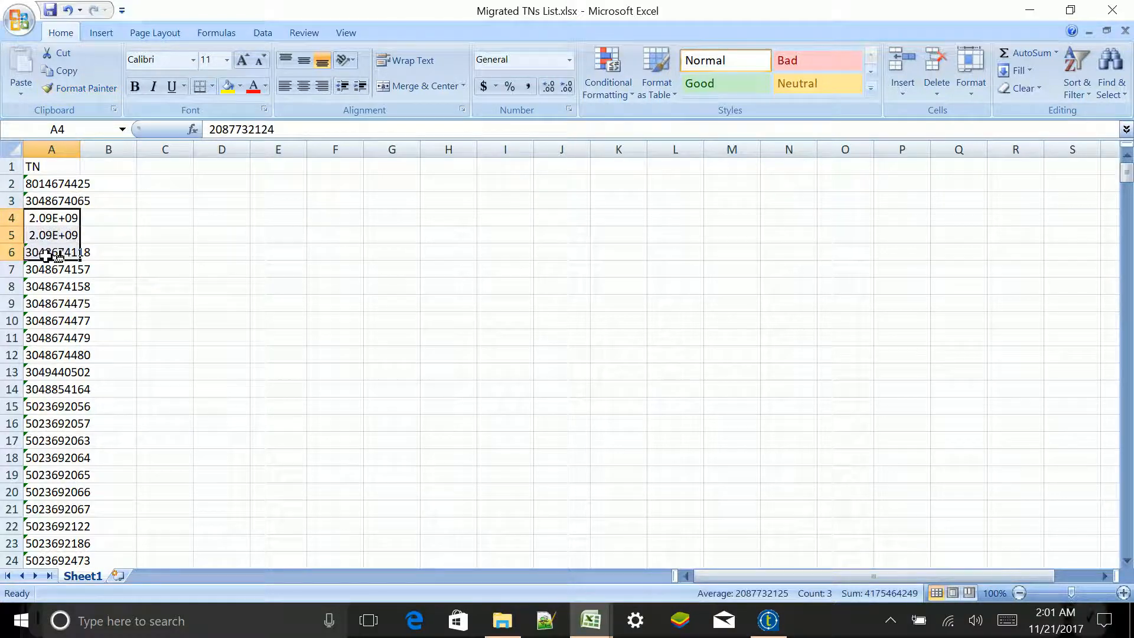
click(148, 243)
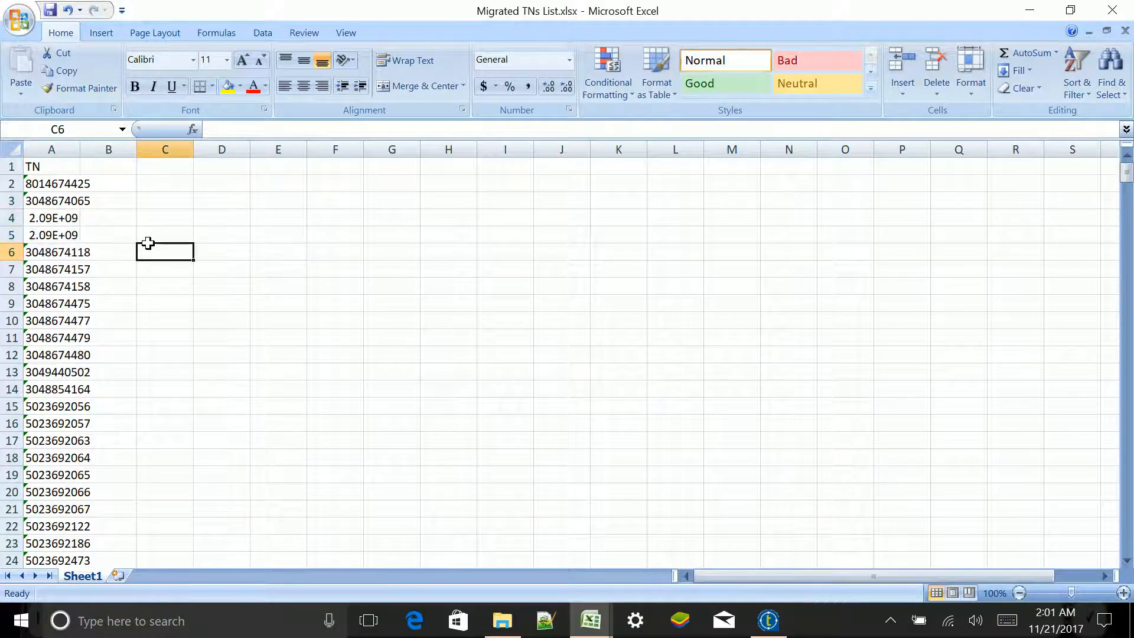
double_click(80, 149)
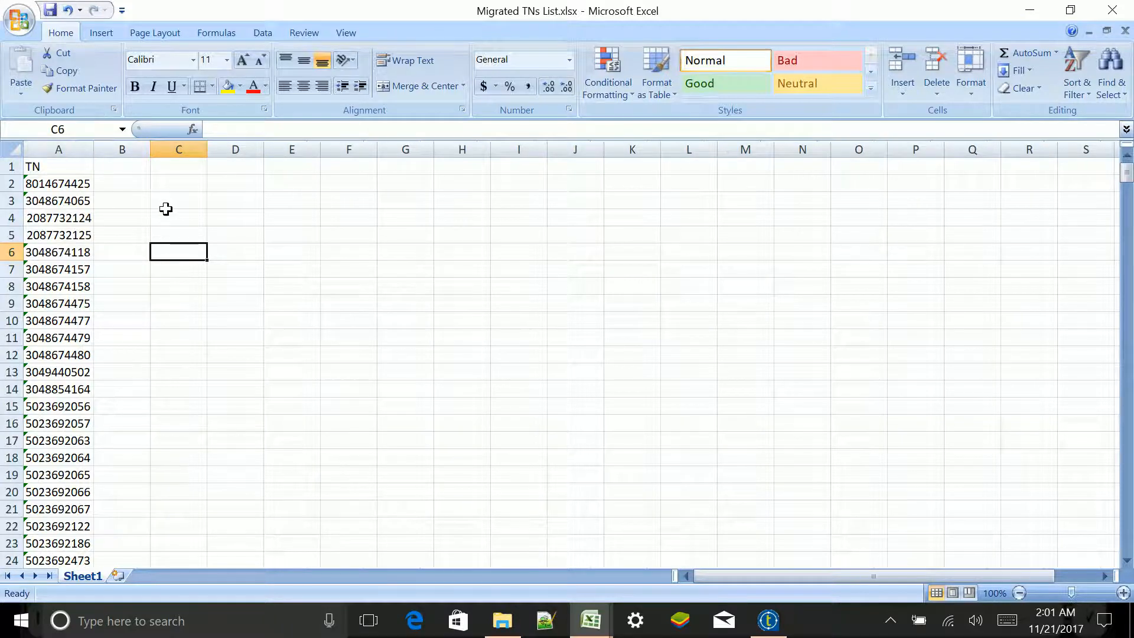
click(1098, 7)
Close dummy_data.xlsx, saving the changes made to it.
scroll(866, 162, up, 1)
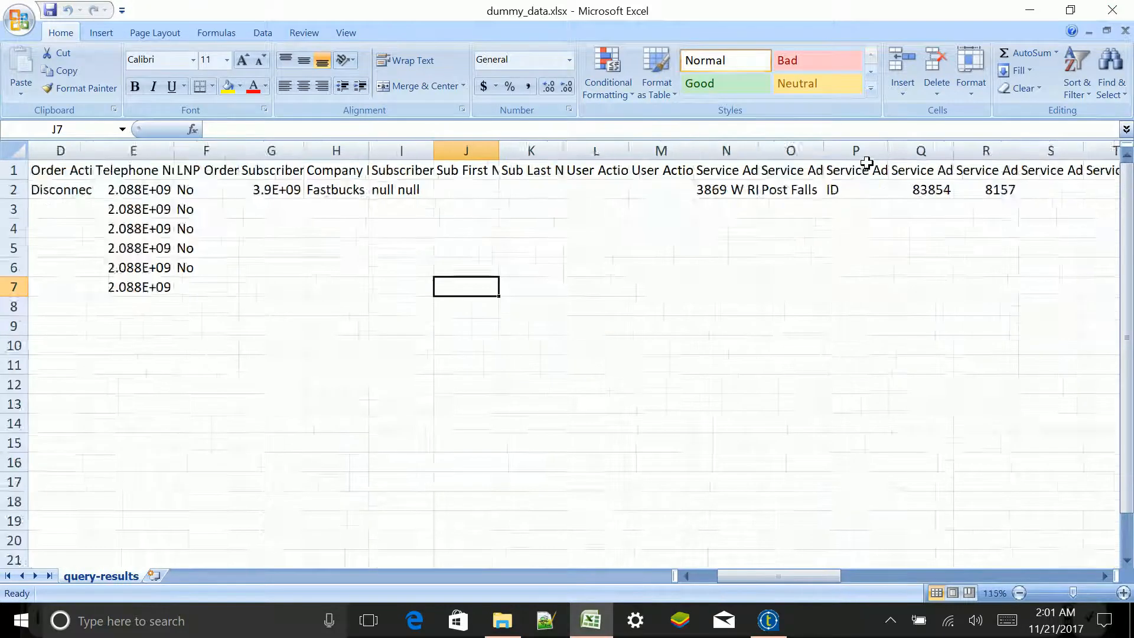
scroll(866, 162, down, 3)
drag(813, 279, 813, 309)
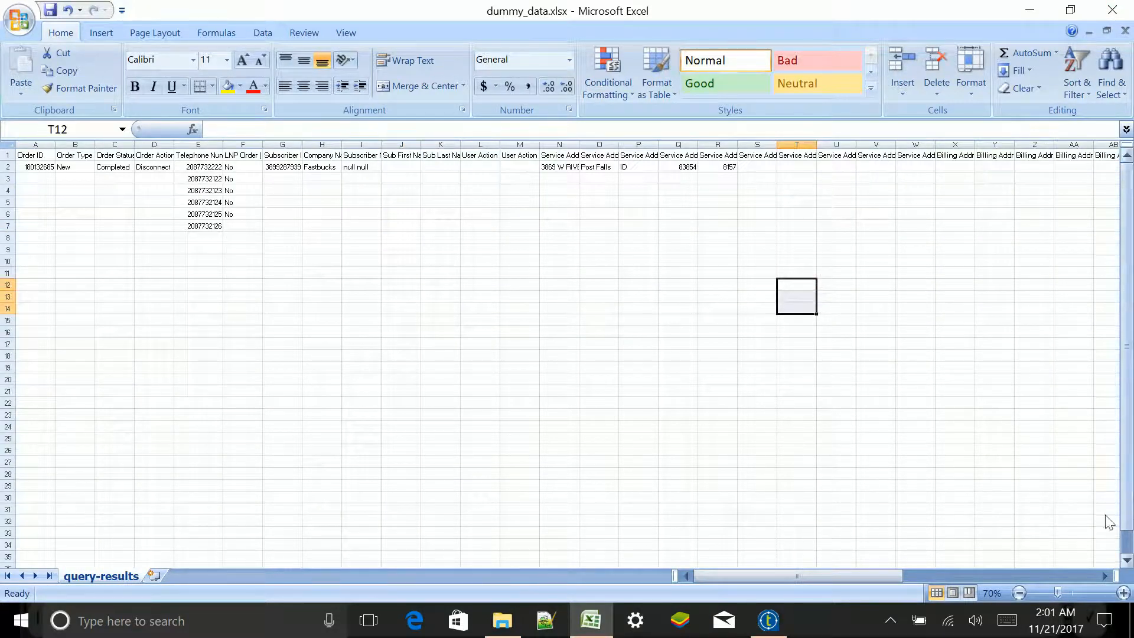
click(1068, 593)
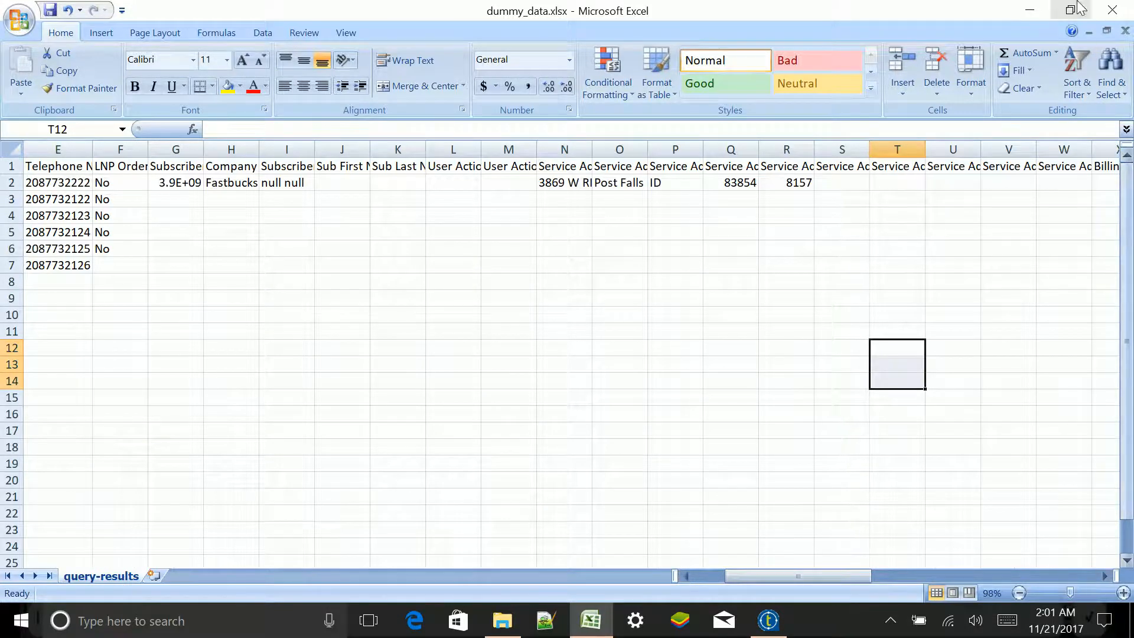
click(1118, 9)
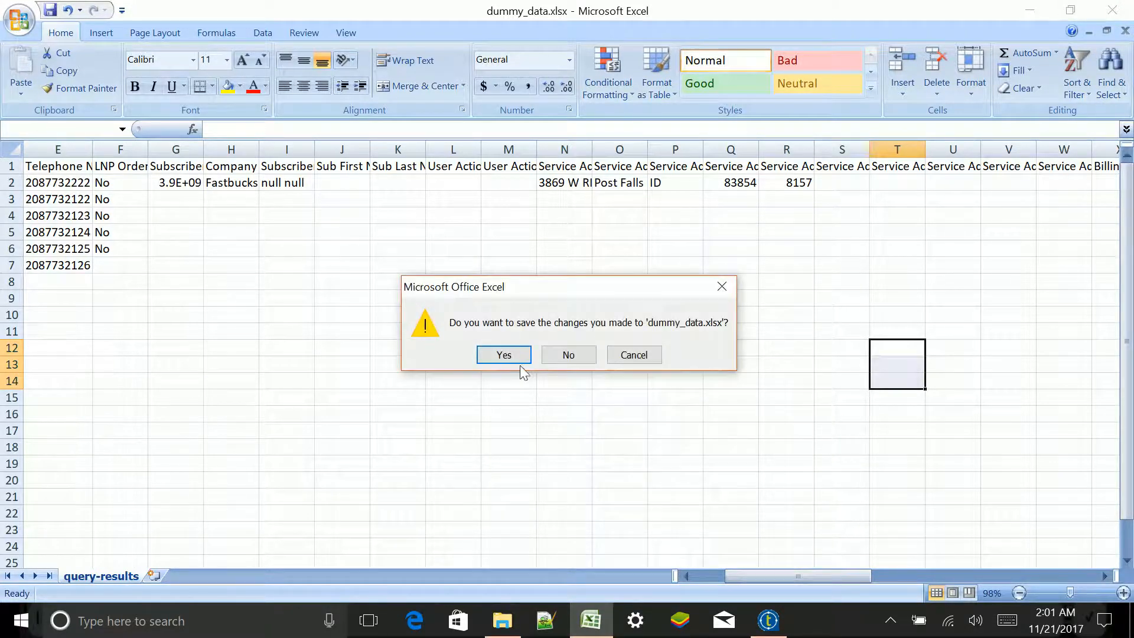
click(504, 355)
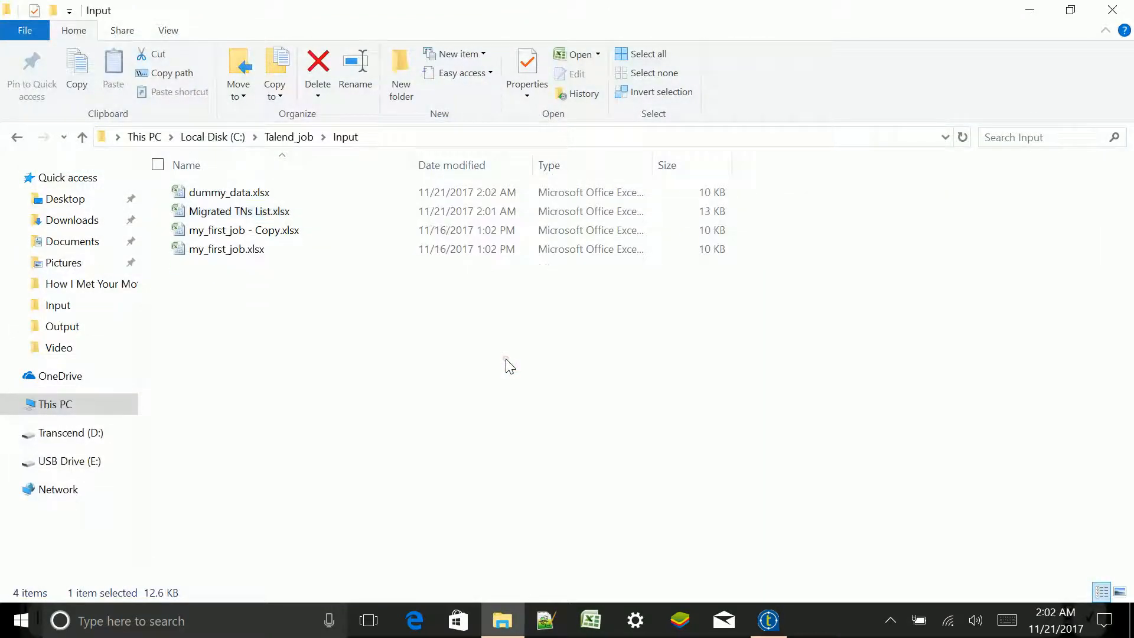
Switch to Talend Open Studio, run the working_with_tmap job, and open the Output folder of Talend_job in File Explorer.
click(769, 627)
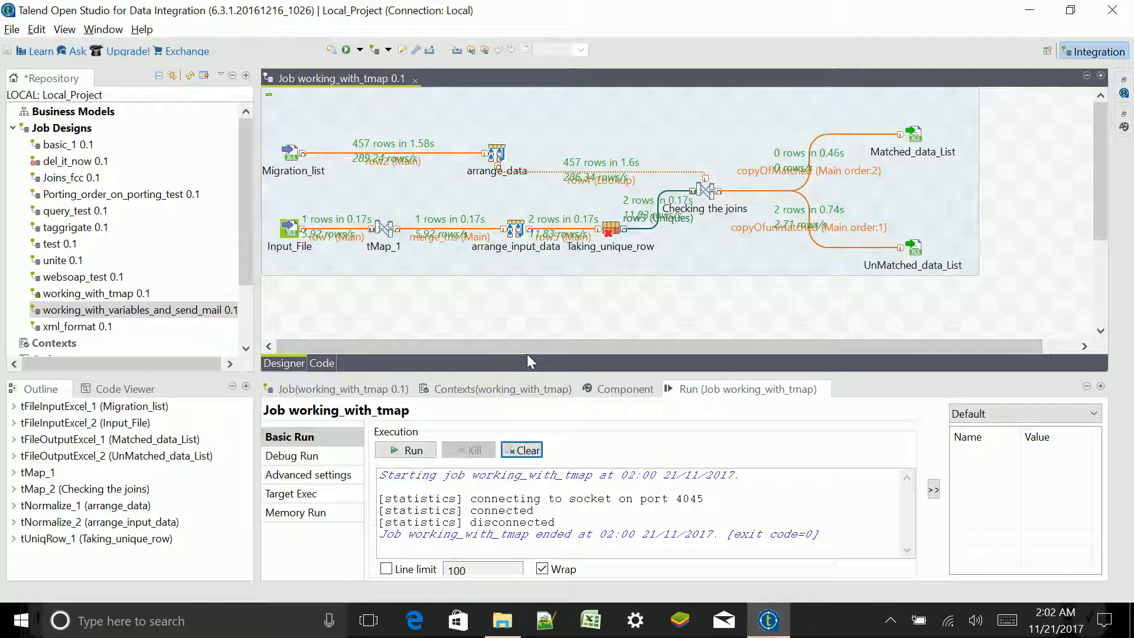
key(F6)
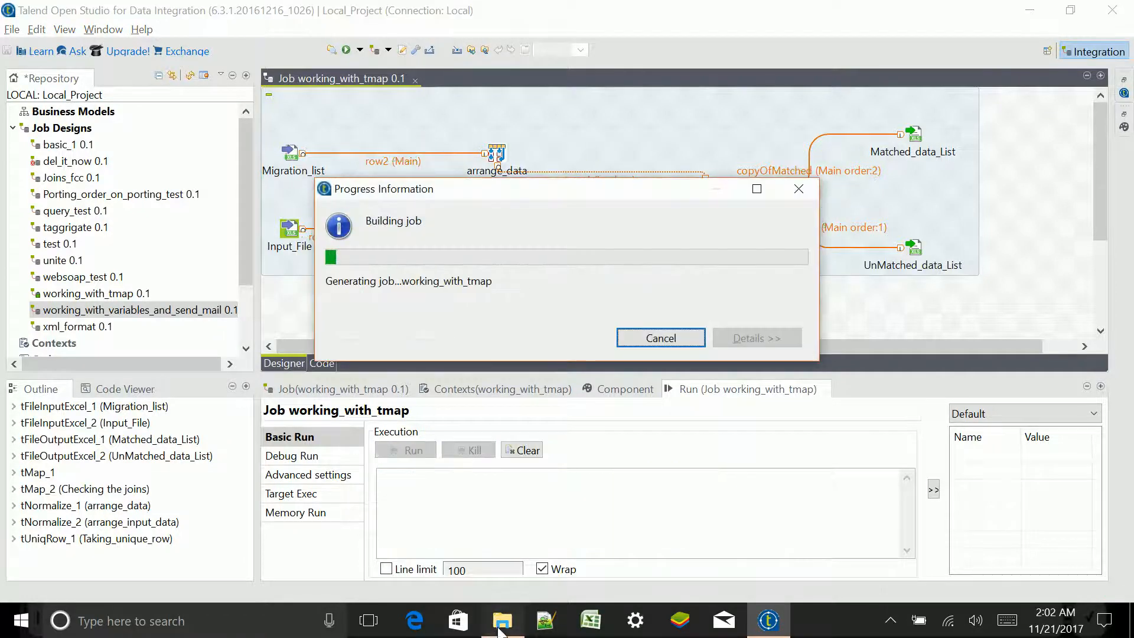
click(502, 627)
click(286, 137)
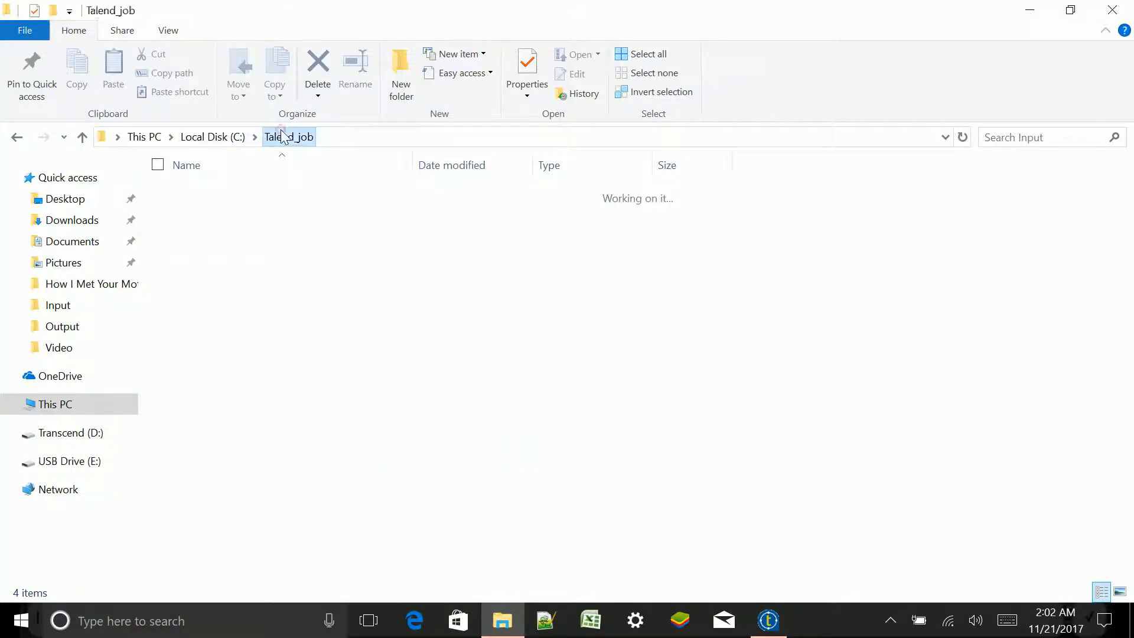
double_click(237, 223)
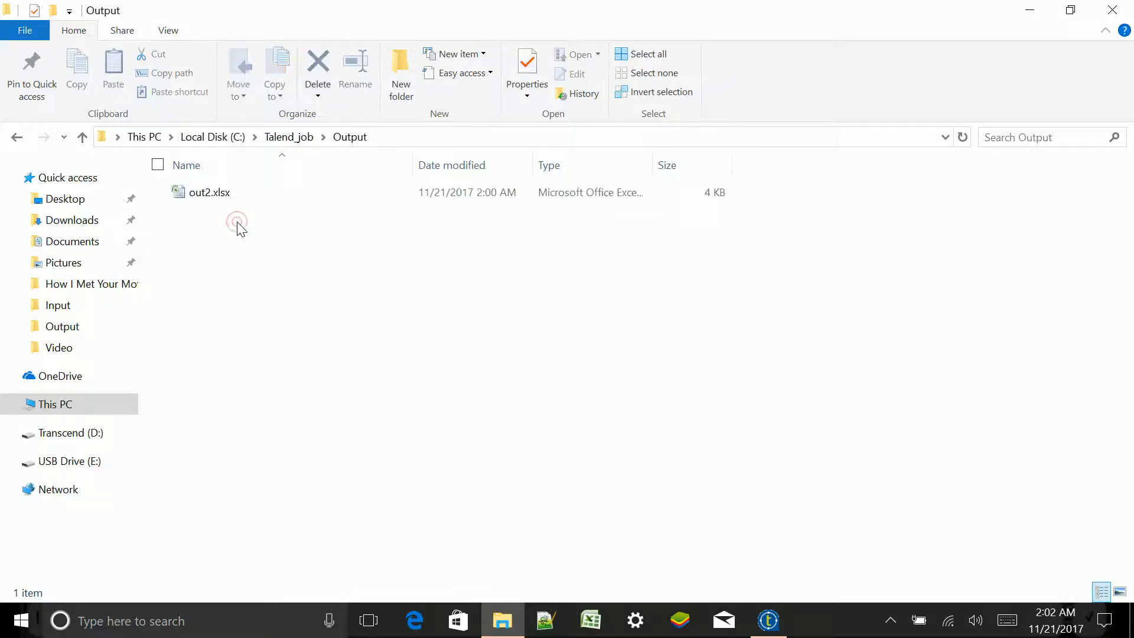
Check the job's run progress in Talend Open Studio and return to the Output folder.
click(768, 621)
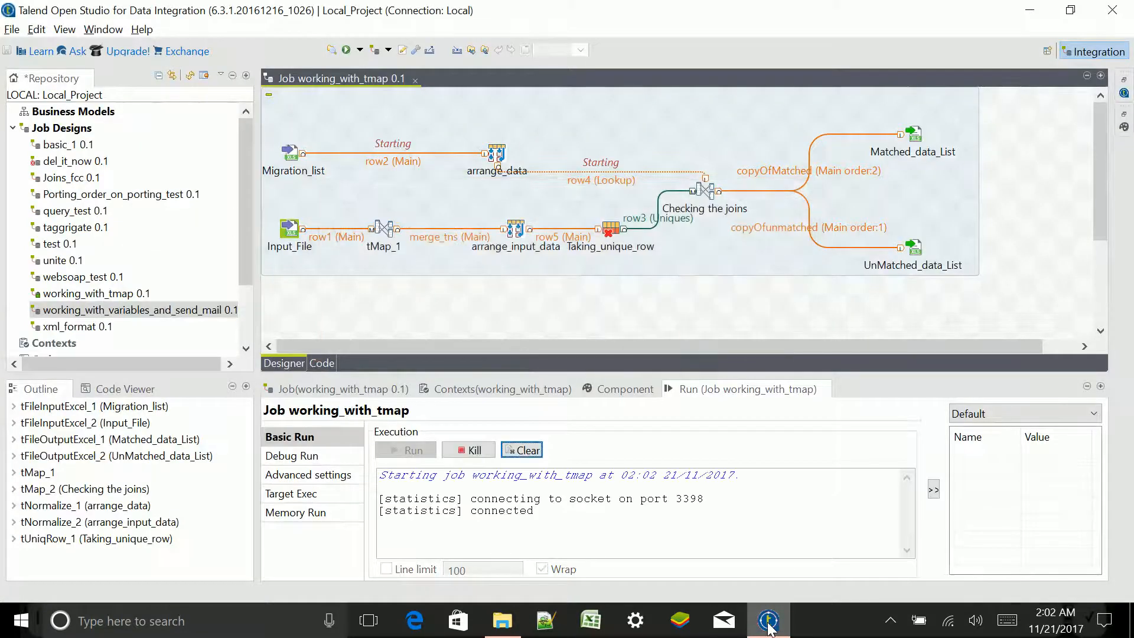
click(768, 621)
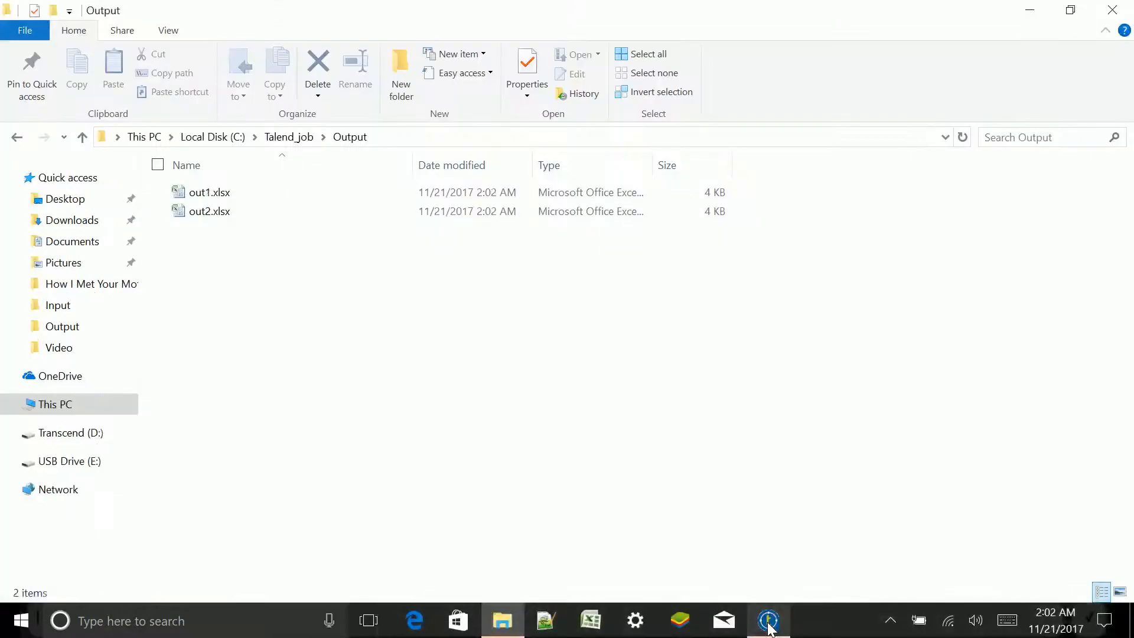
click(767, 621)
click(767, 627)
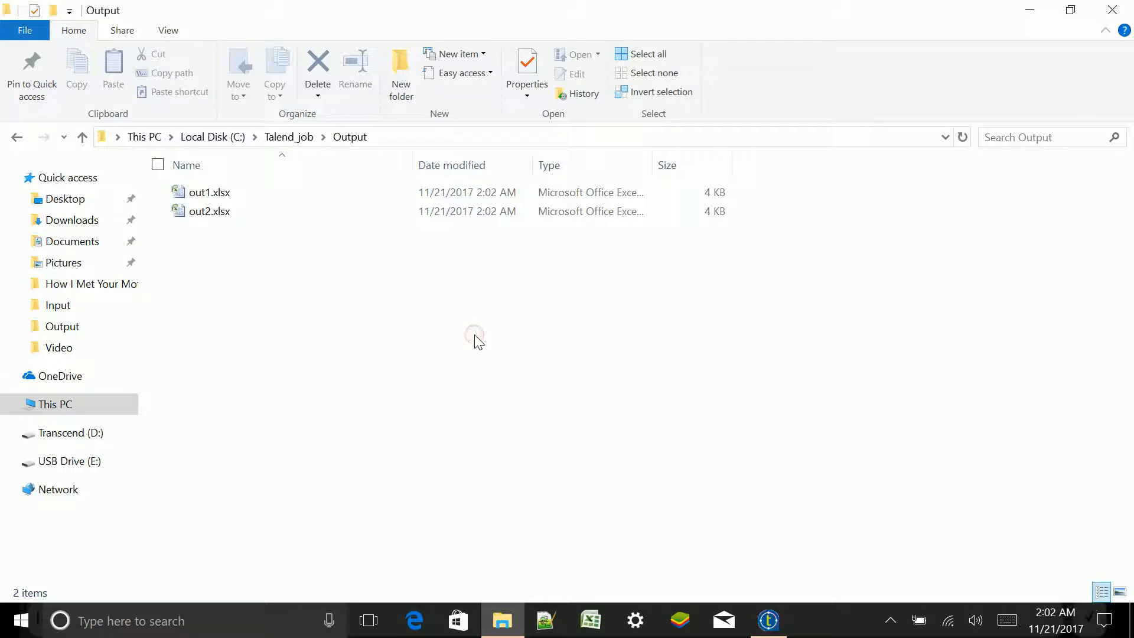
Open out1.xlsx from the Output folder in Excel, inspect the matched numbers in the TNs column, and close the workbook.
double_click(228, 193)
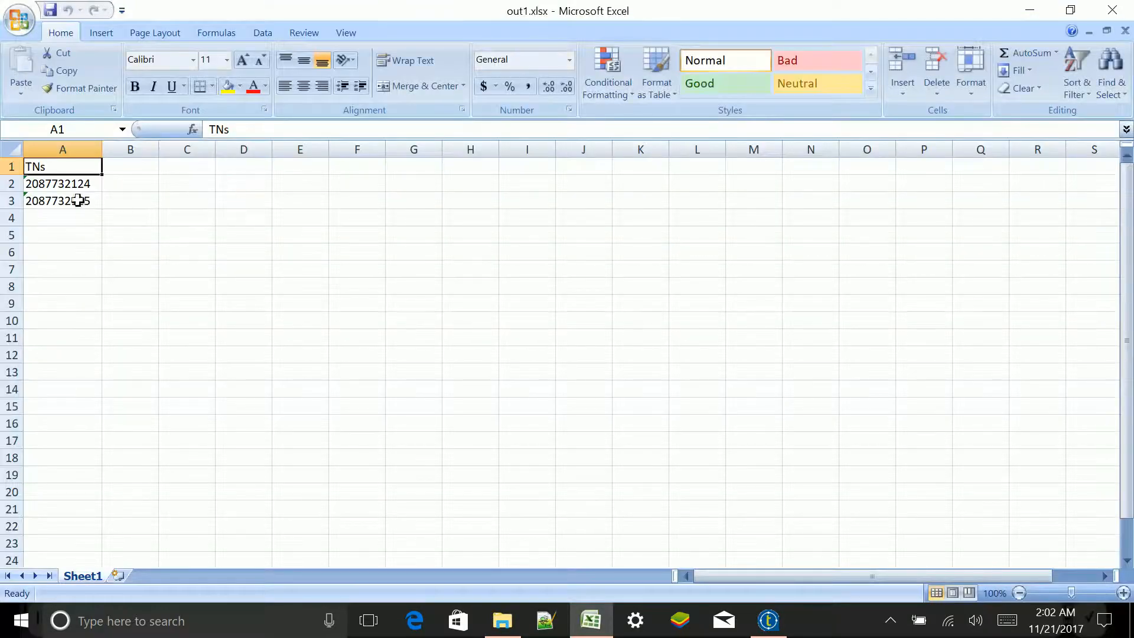
drag(75, 189, 79, 200)
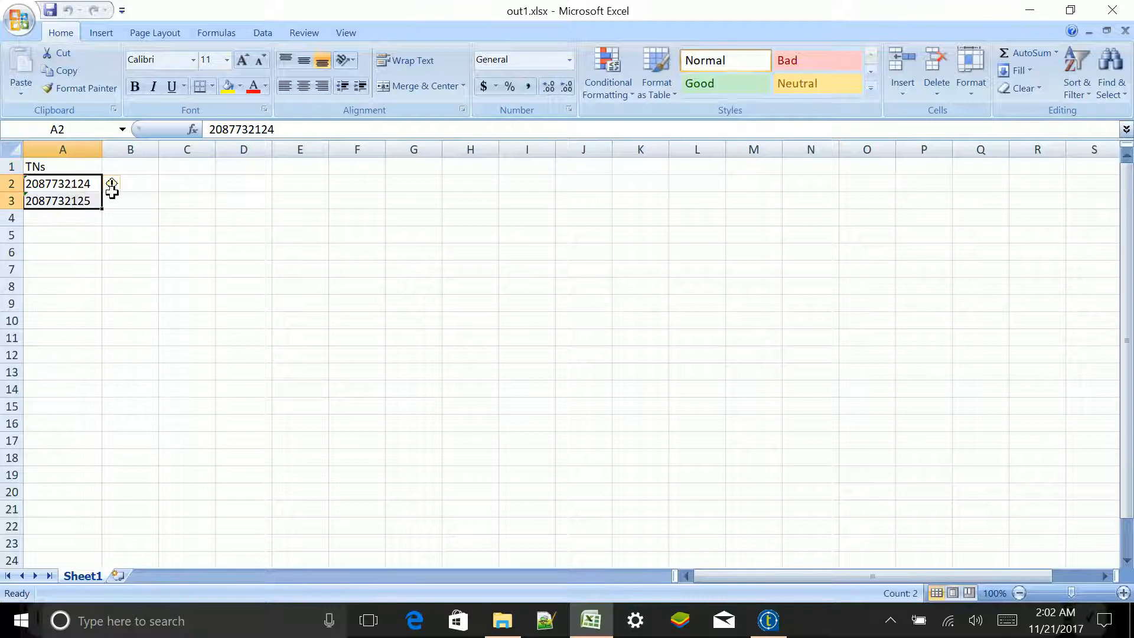
click(212, 247)
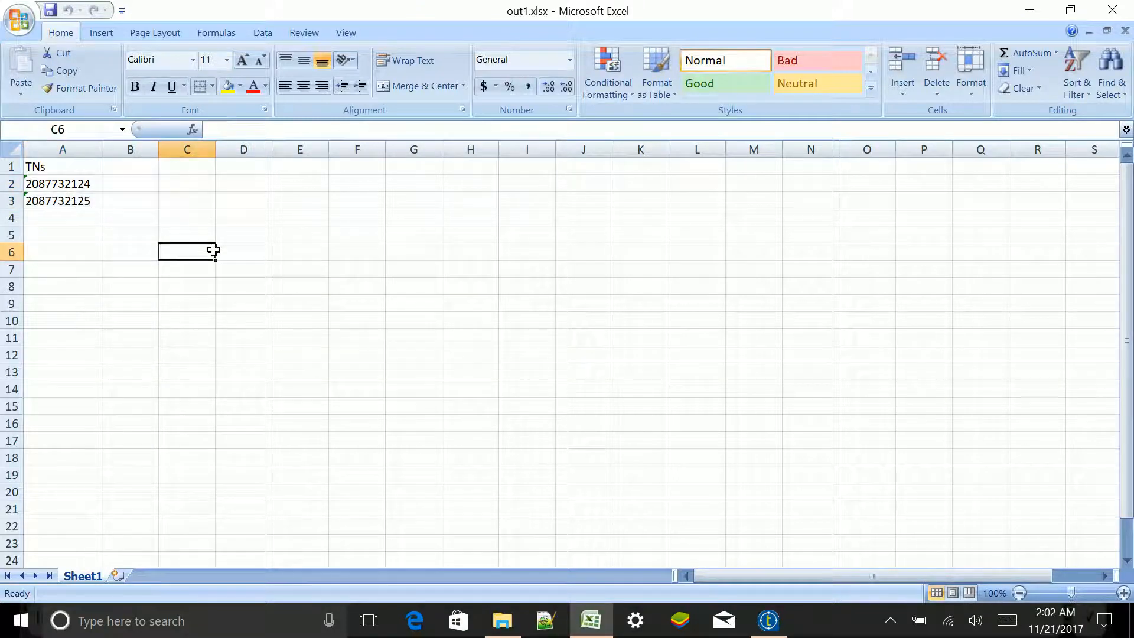
click(1121, 12)
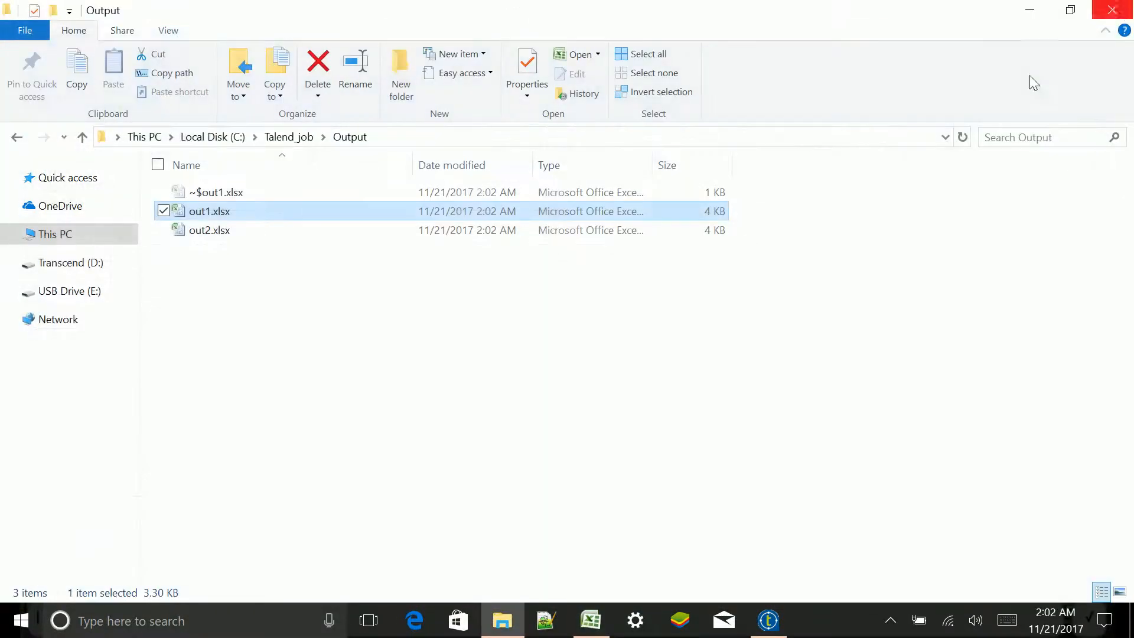
Open out2.xlsx in Excel, examine the Unmatched_Tns column down to its last entries, and close the workbook.
double_click(227, 212)
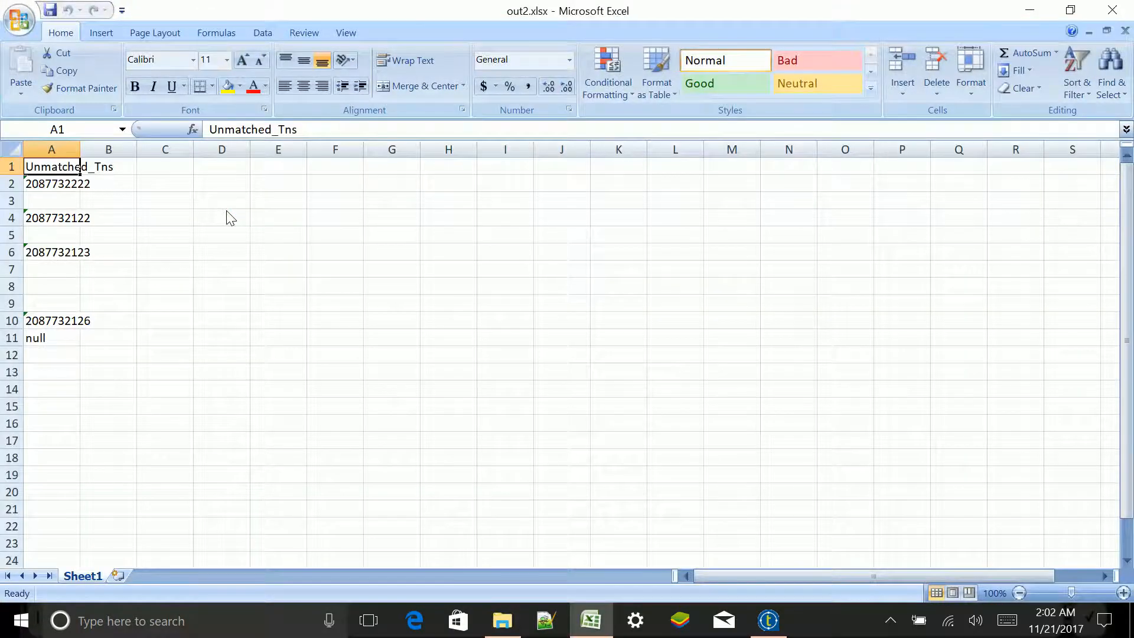
click(204, 318)
drag(50, 199, 98, 333)
click(388, 298)
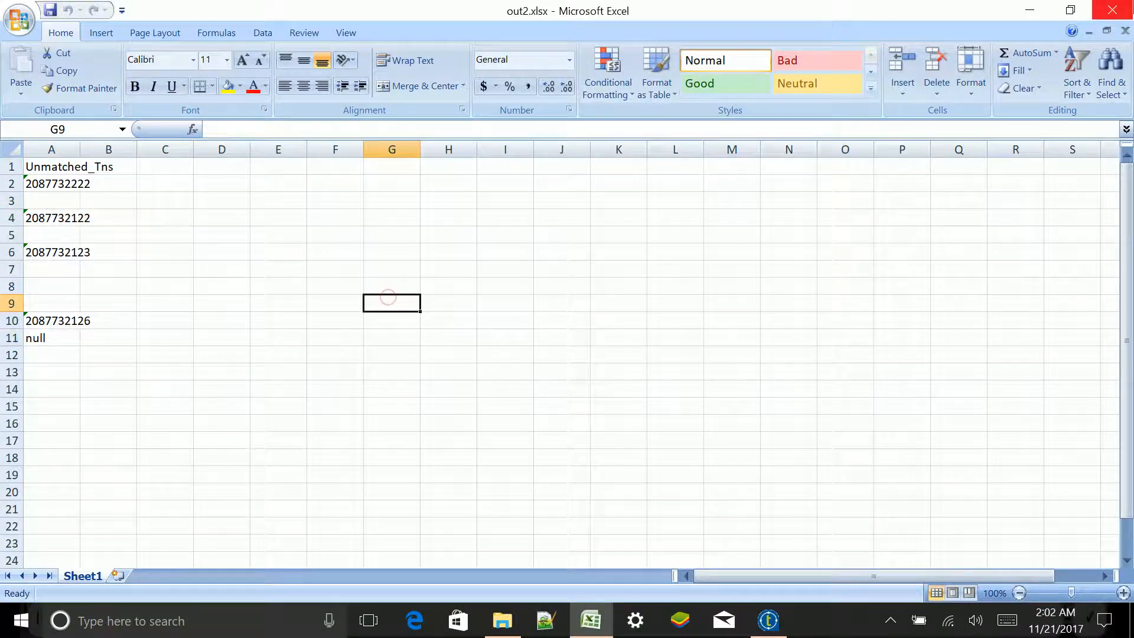
click(1109, 13)
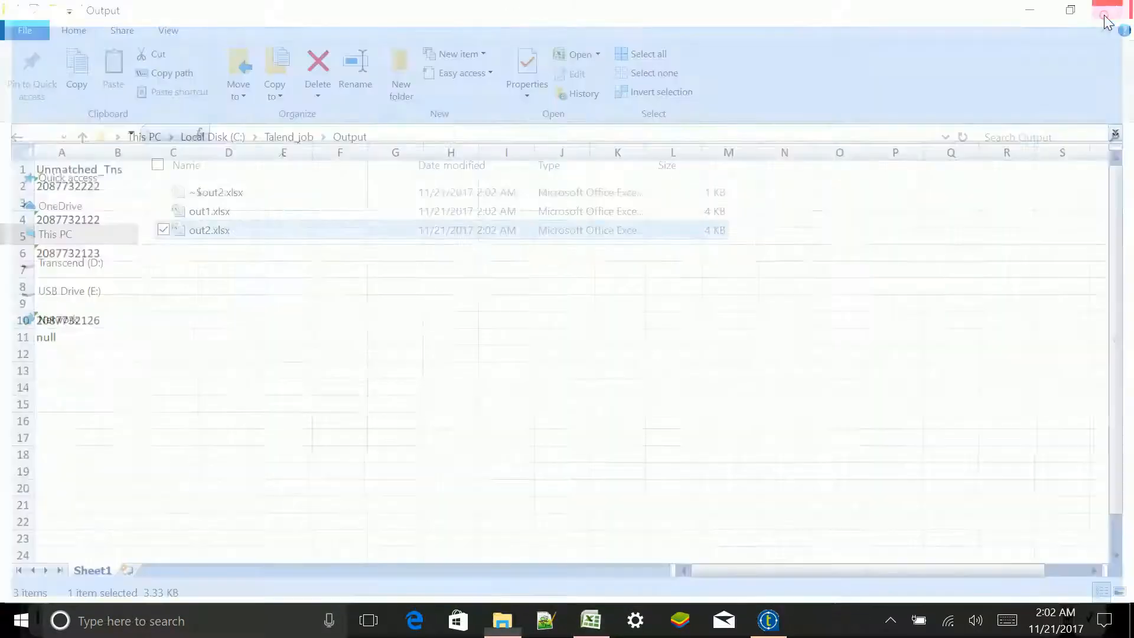
click(411, 383)
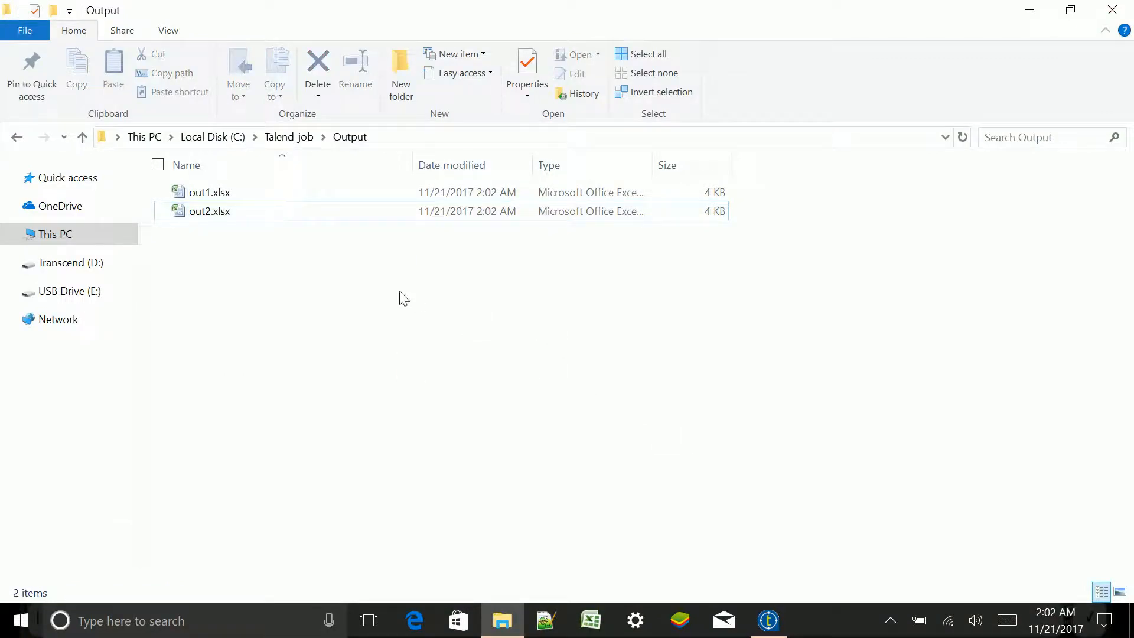
Reopen out2.xlsx and examine the blank cells between the numbers in the Unmatched_Tns column.
double_click(271, 211)
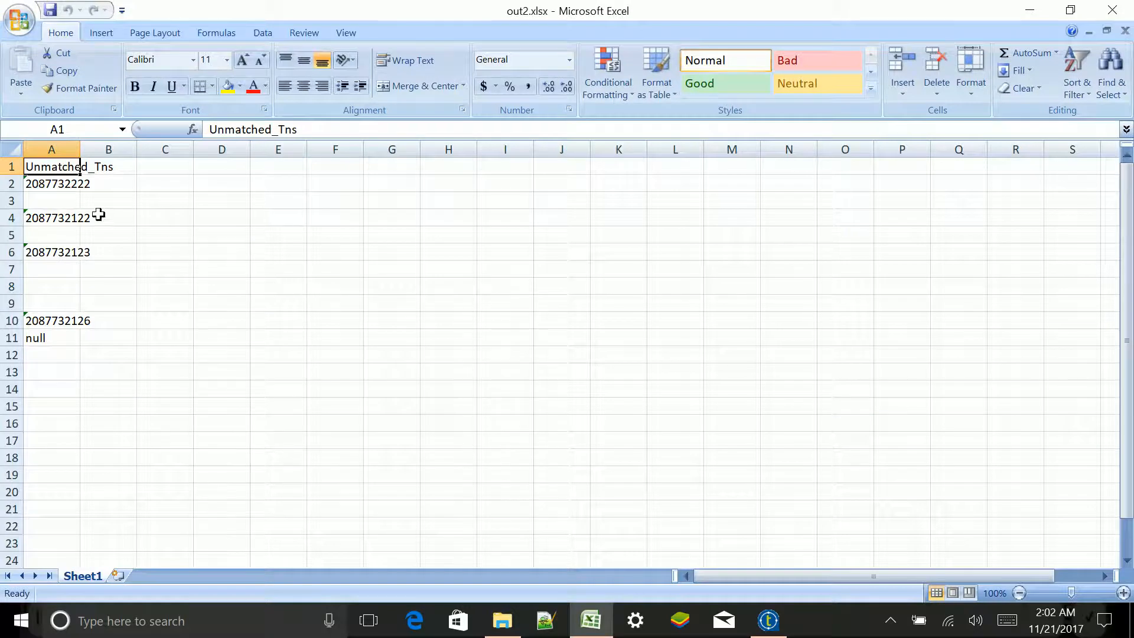
click(62, 204)
click(407, 244)
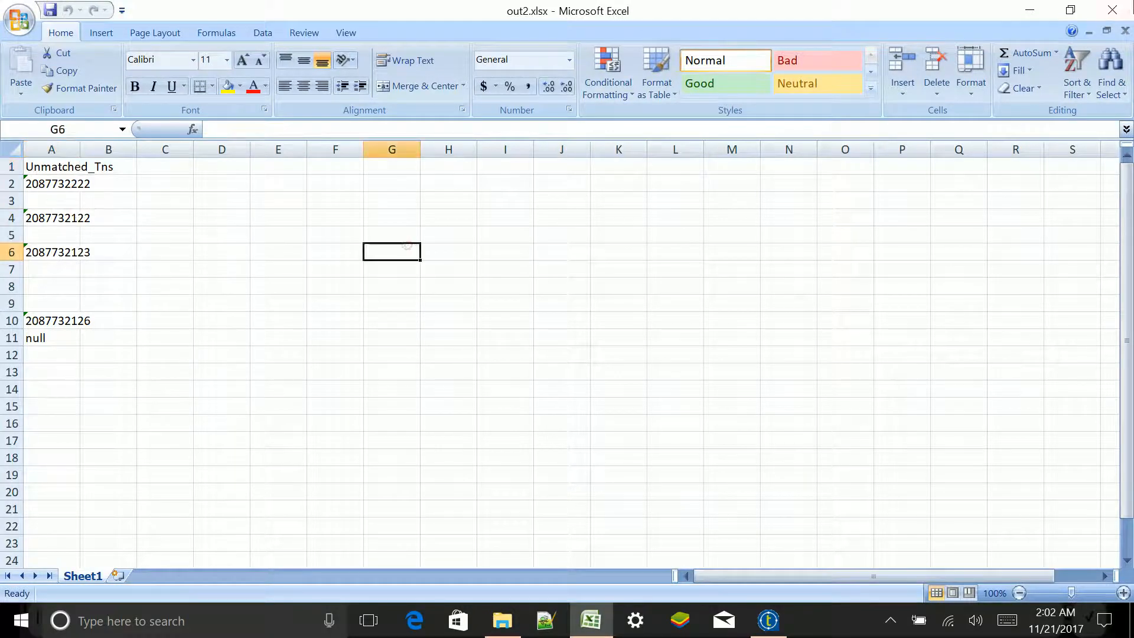
Close out2.xlsx, return to Talend Open Studio, and clear the previous run's log and row statistics from the working_with_tmap job.
click(1110, 9)
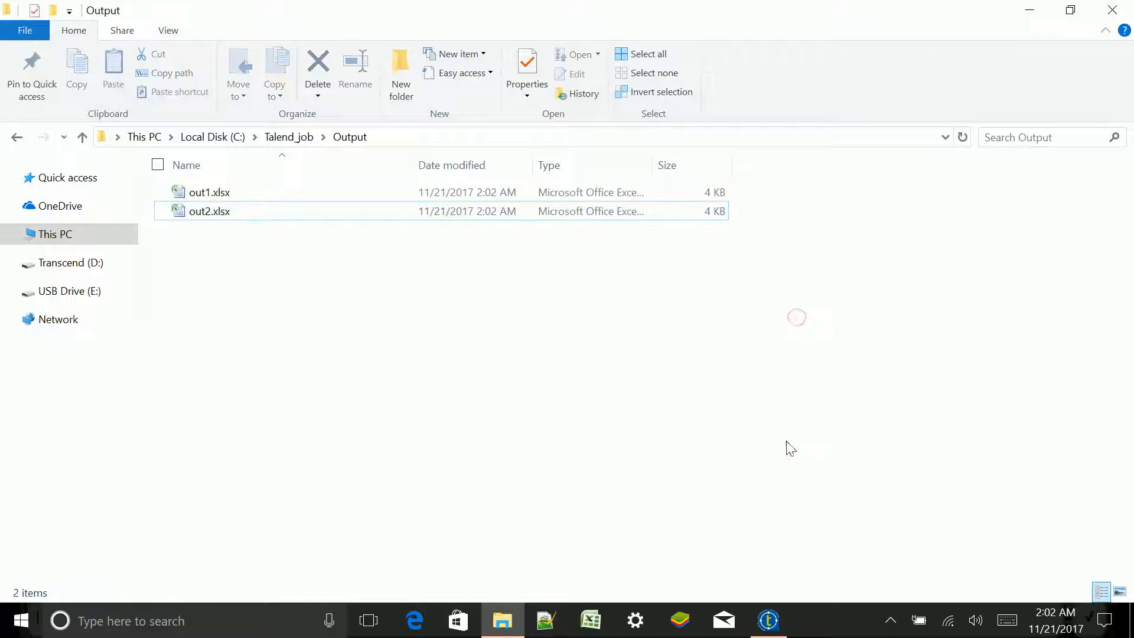
click(769, 619)
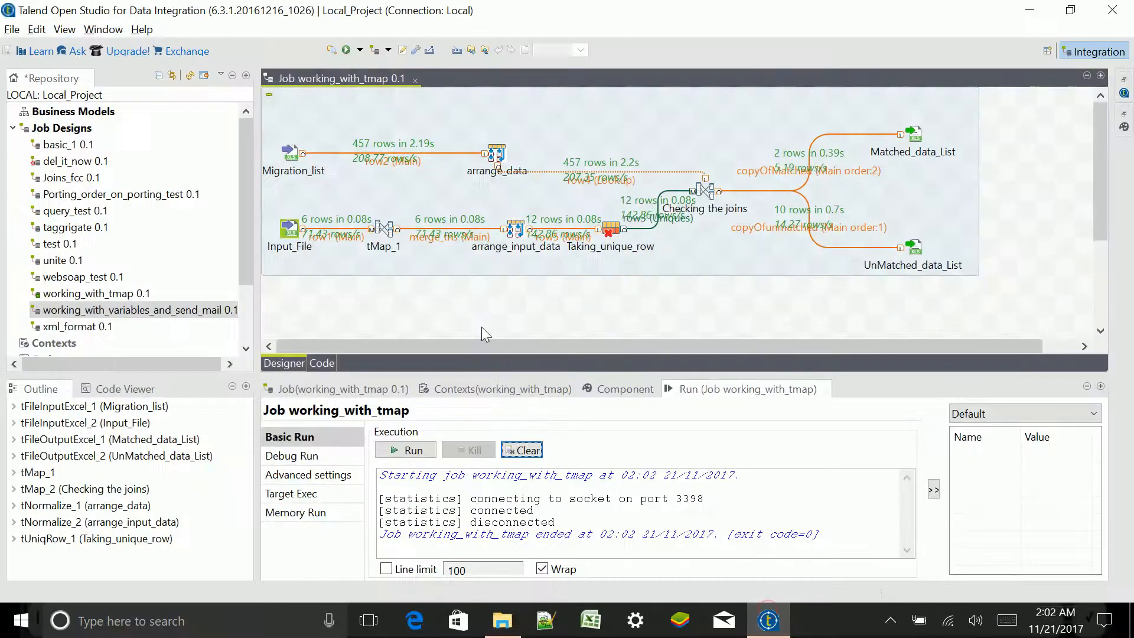
click(609, 233)
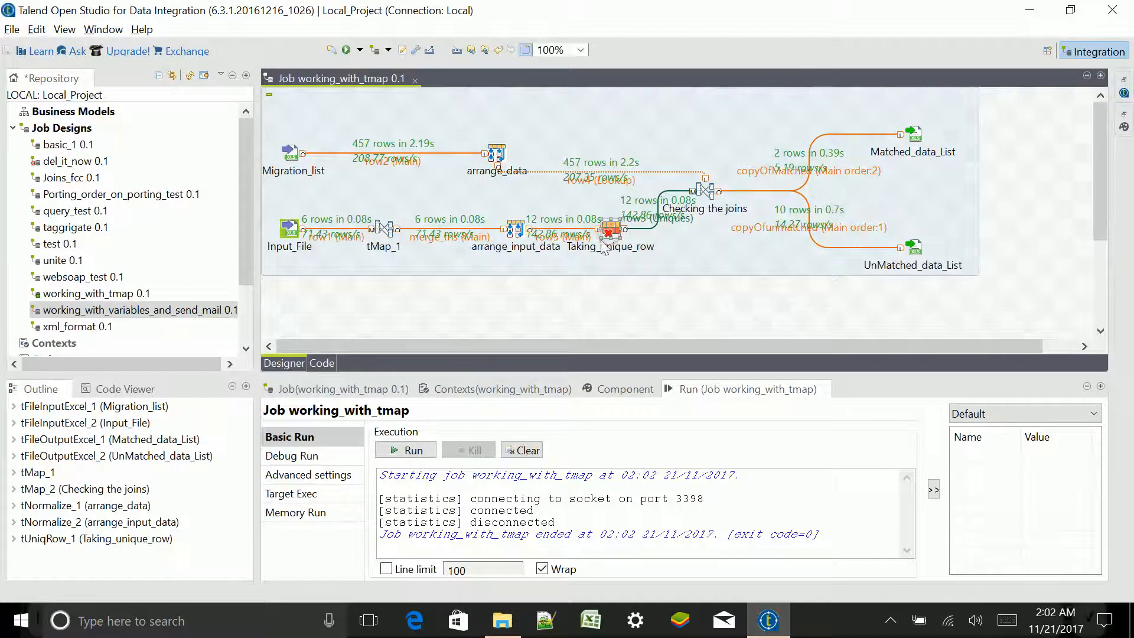
click(513, 238)
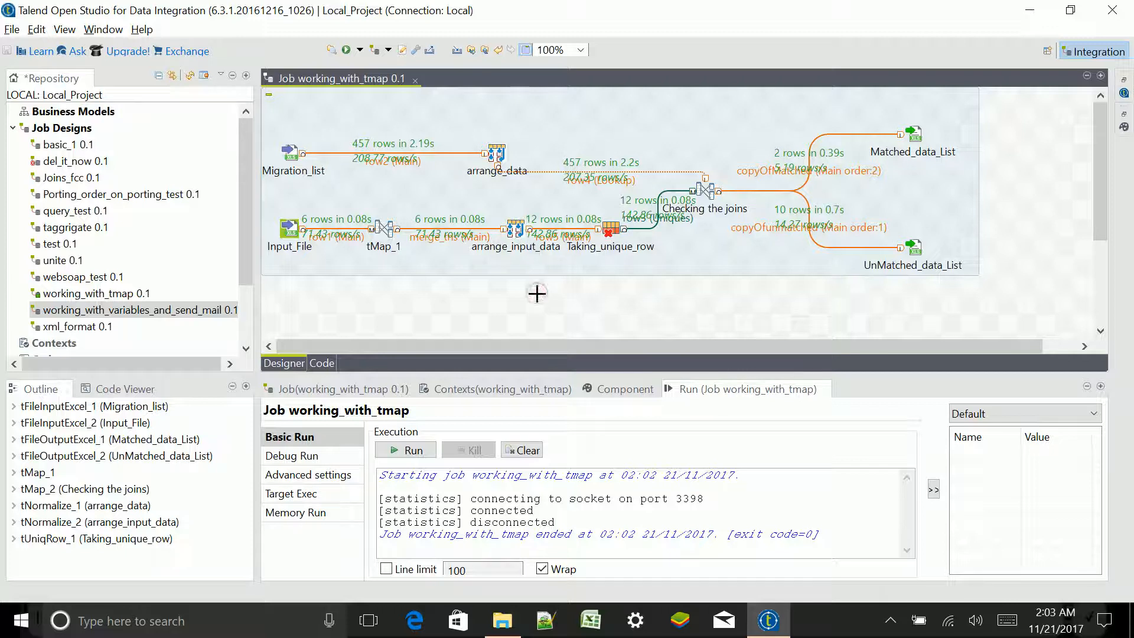
click(529, 454)
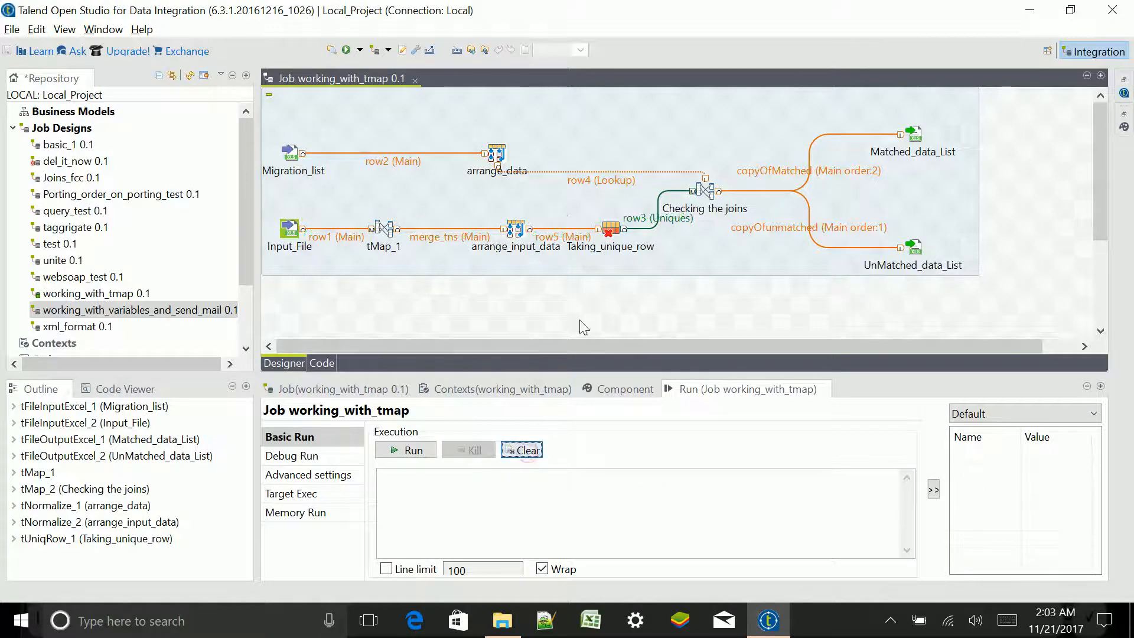
click(642, 302)
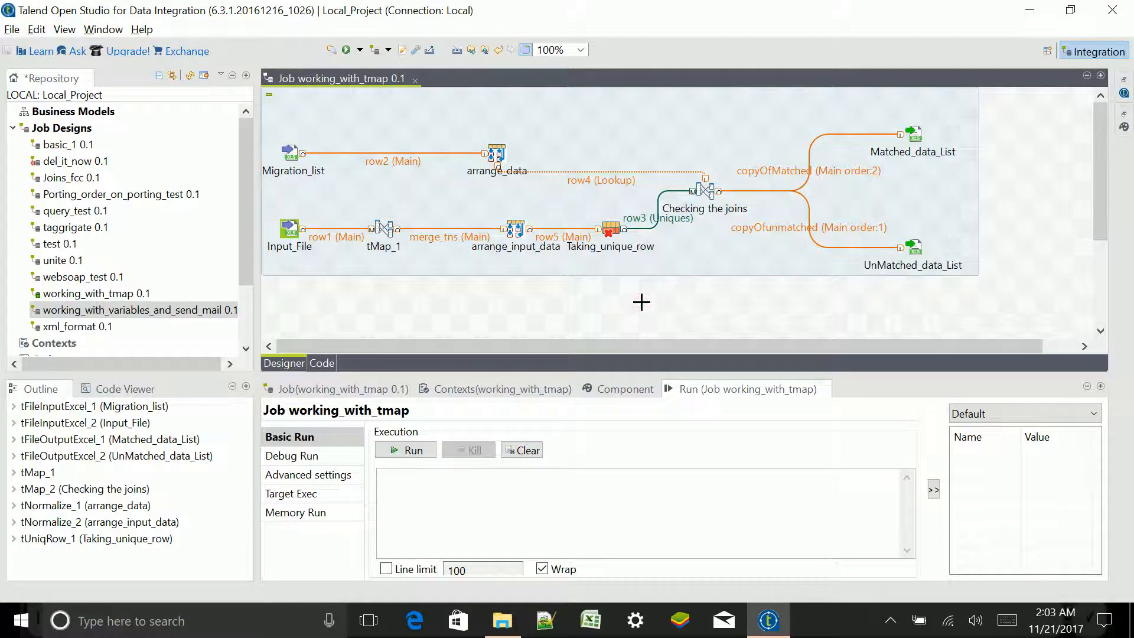
Open the Checking the joins component's map editor at full size, examine its Inner Join and reject output settings, and close it.
double_click(707, 197)
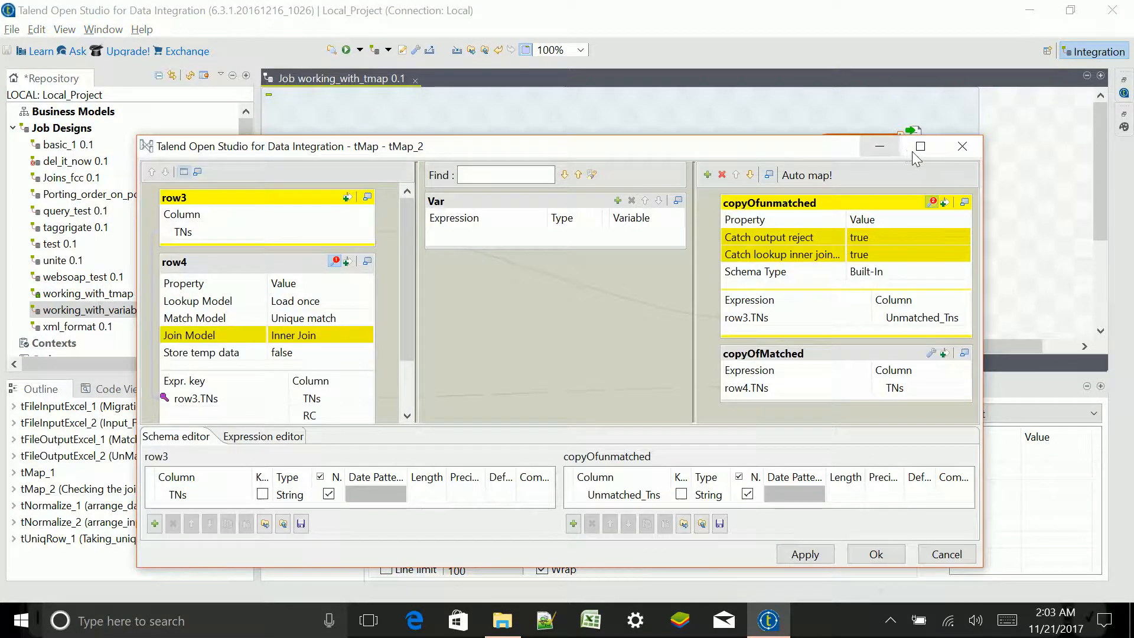
click(912, 151)
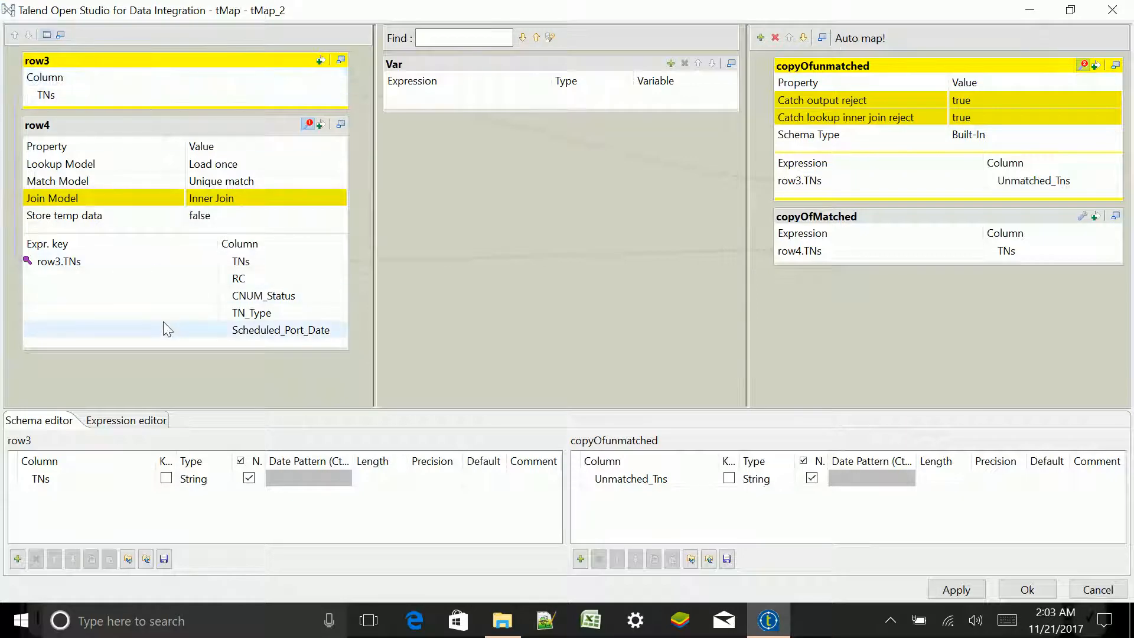
click(1111, 15)
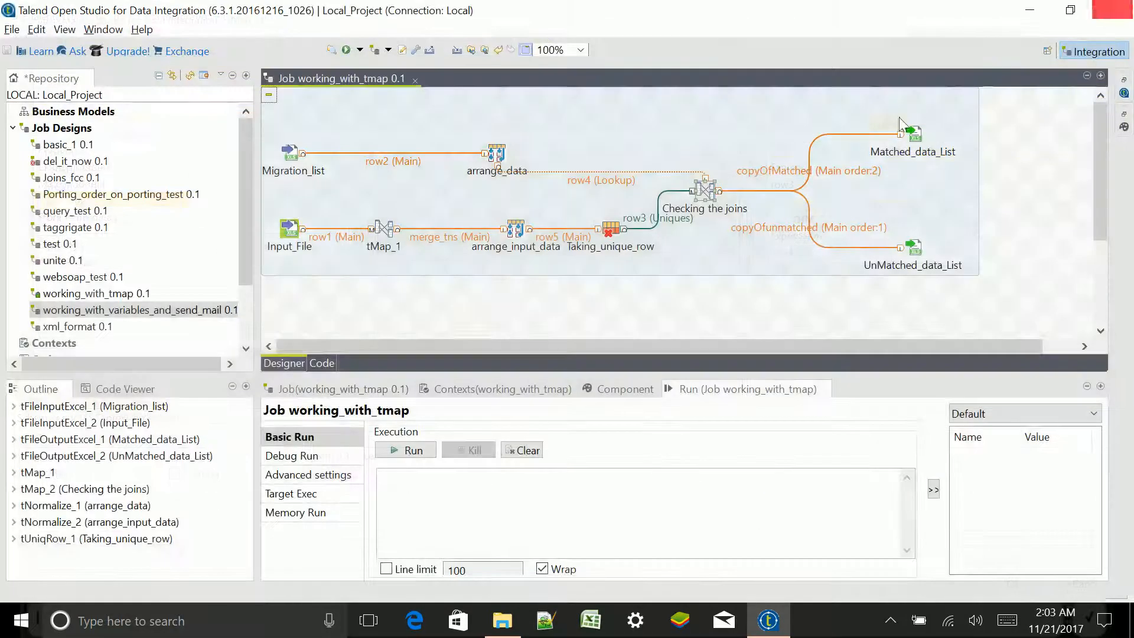
Open tMap_1, inspect the merge_tns TNs expression in the Expression Builder, and show the empty filter field of the merge_tns output.
double_click(378, 230)
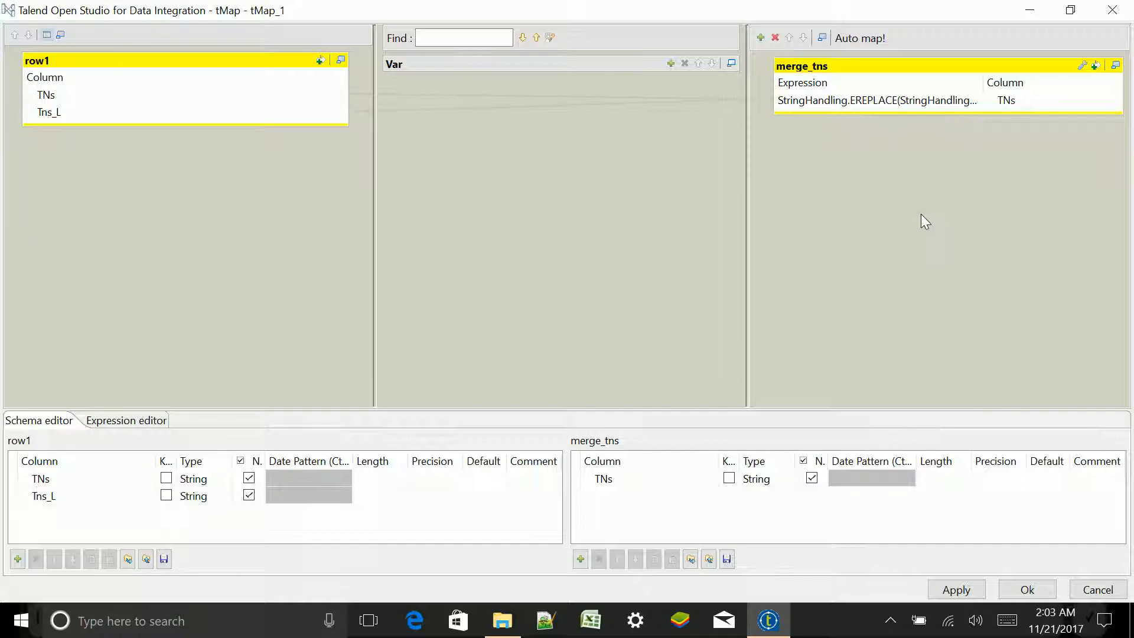
click(888, 101)
click(888, 101)
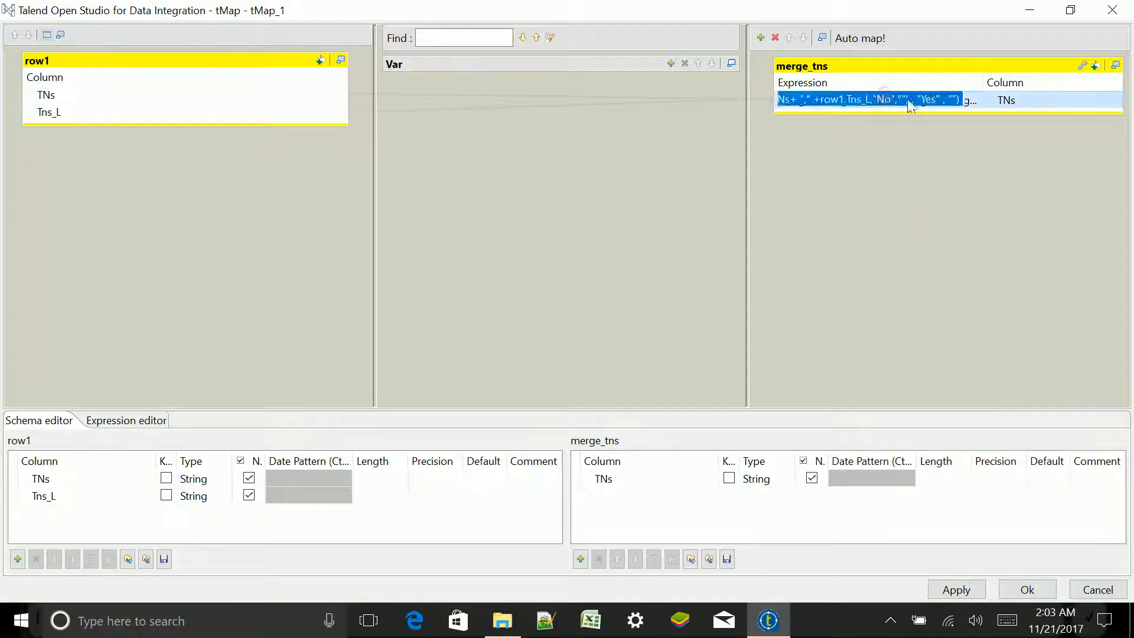
click(888, 101)
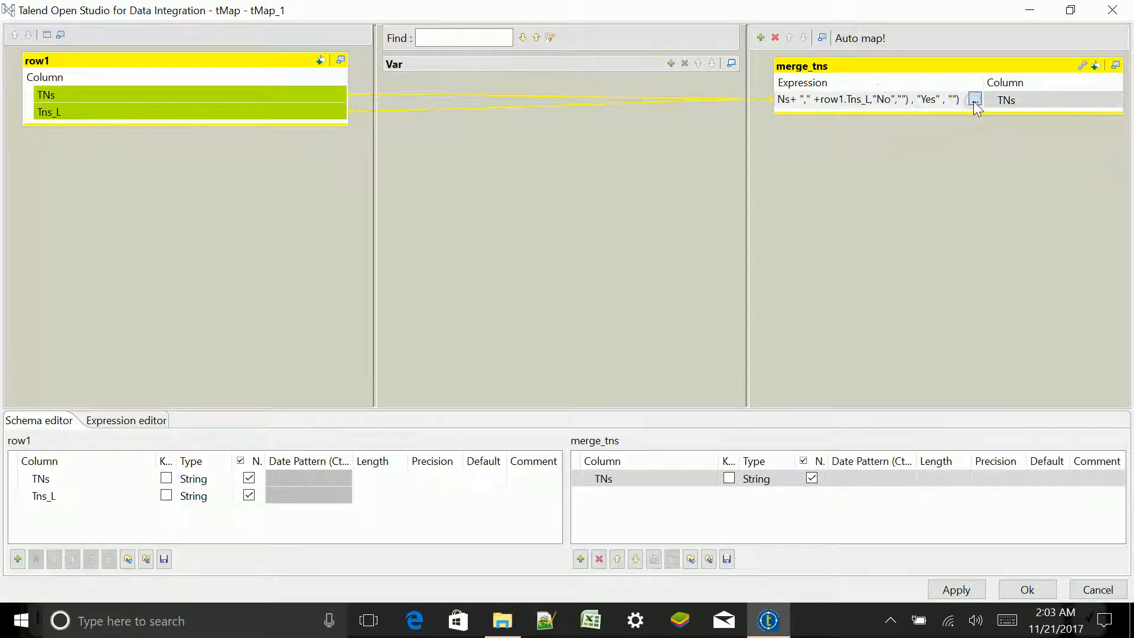
click(973, 99)
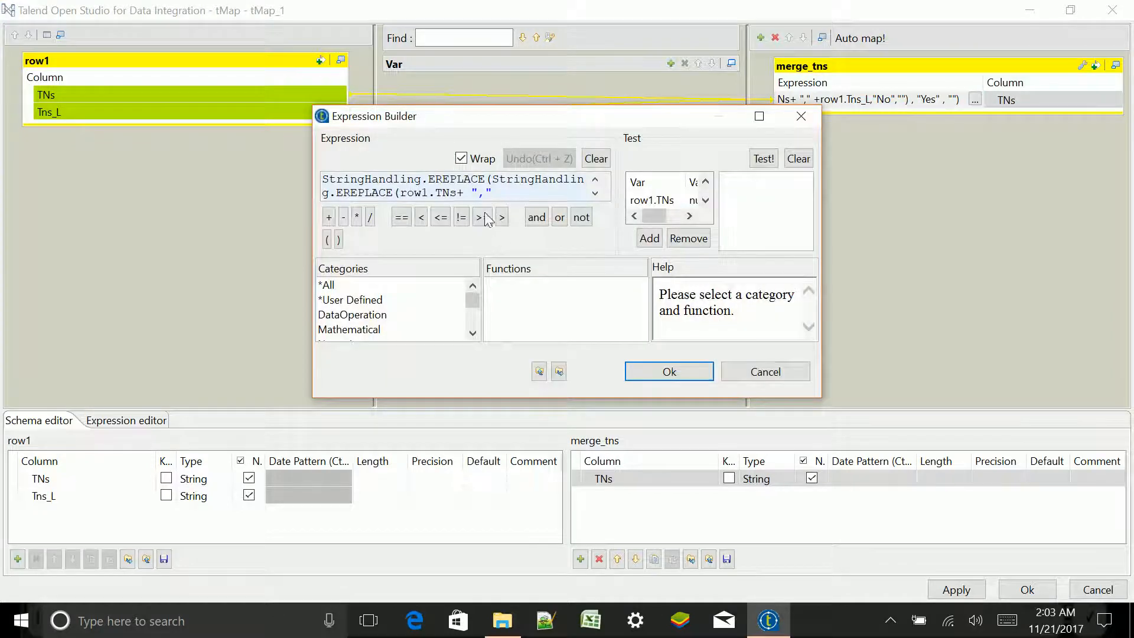
click(812, 120)
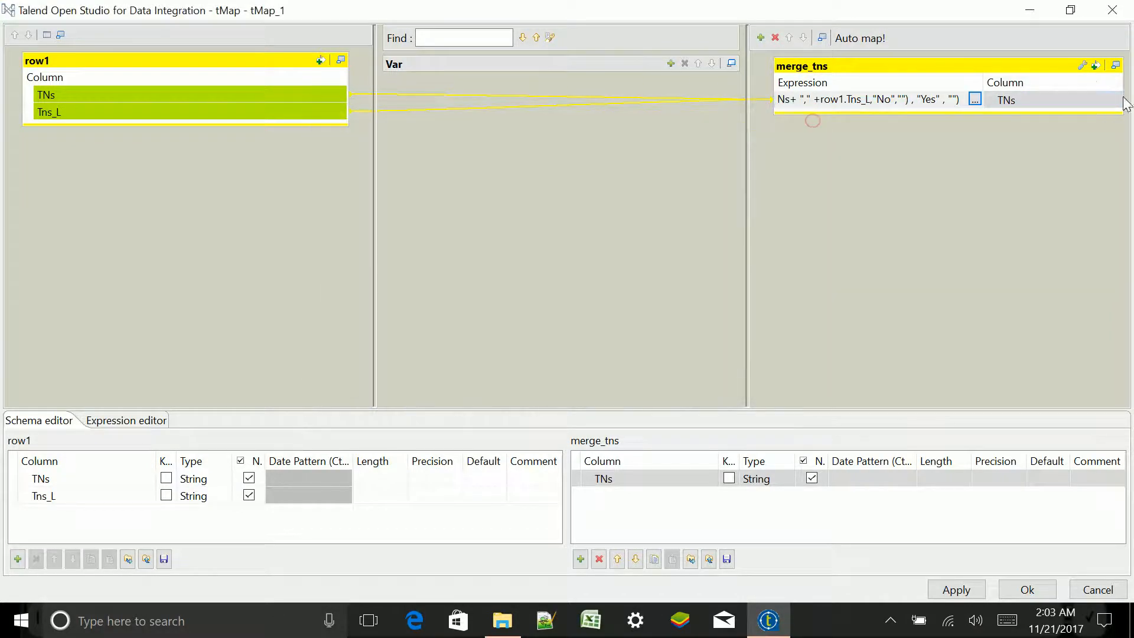
click(1095, 66)
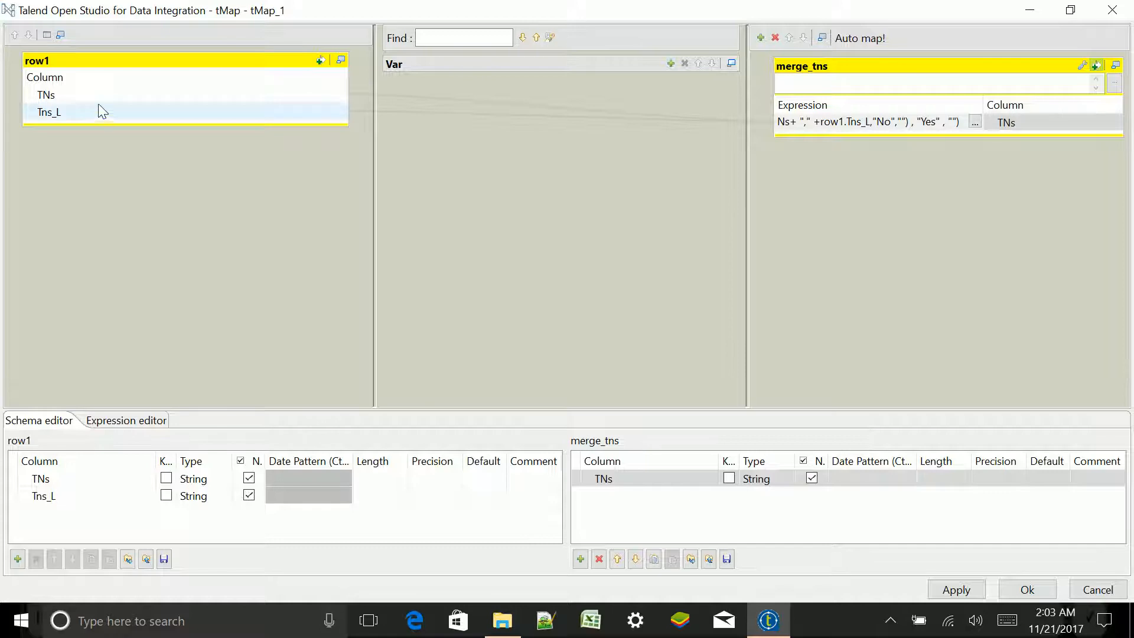
click(831, 81)
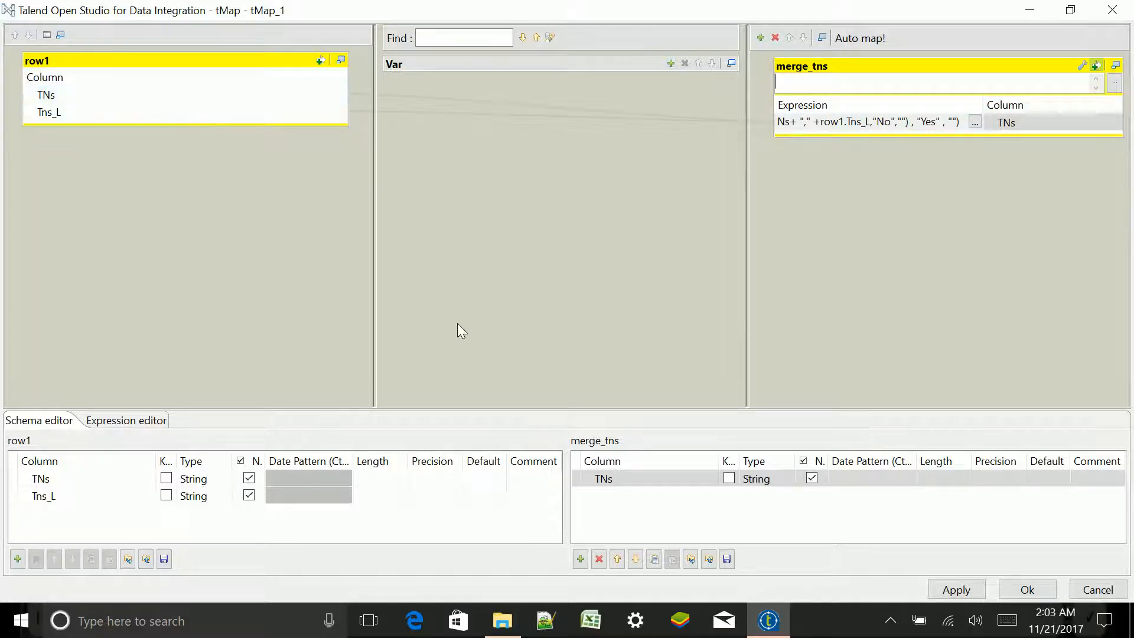
Go to the Talend_job Input folder, look through the TN column of Migrated TNs List.xlsx in Excel, and close the workbook.
click(512, 620)
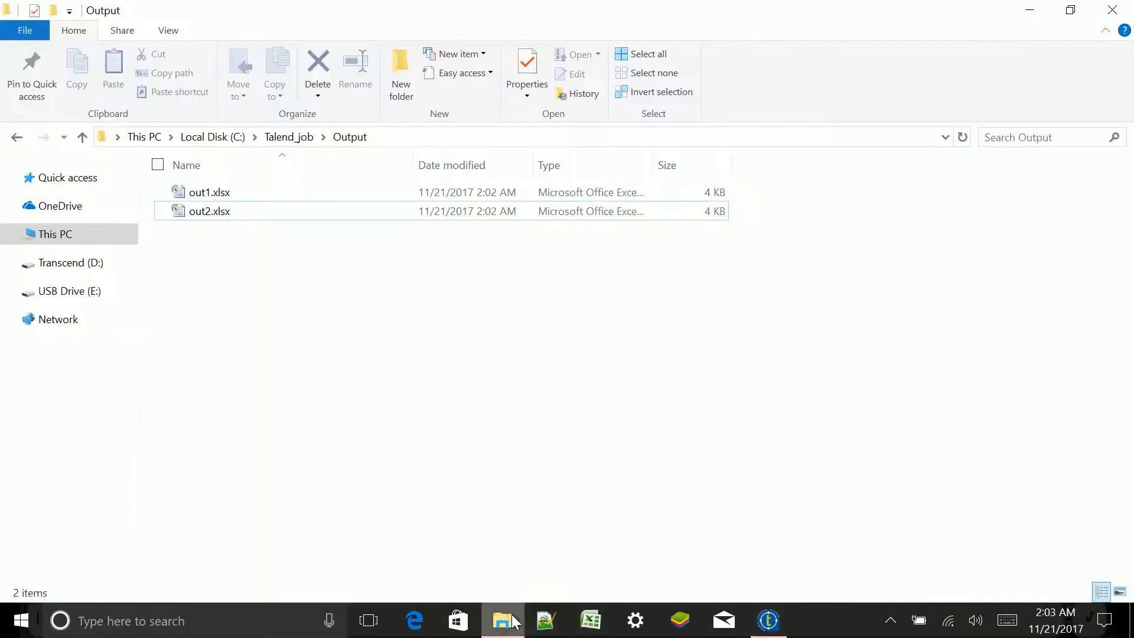
click(285, 138)
double_click(237, 192)
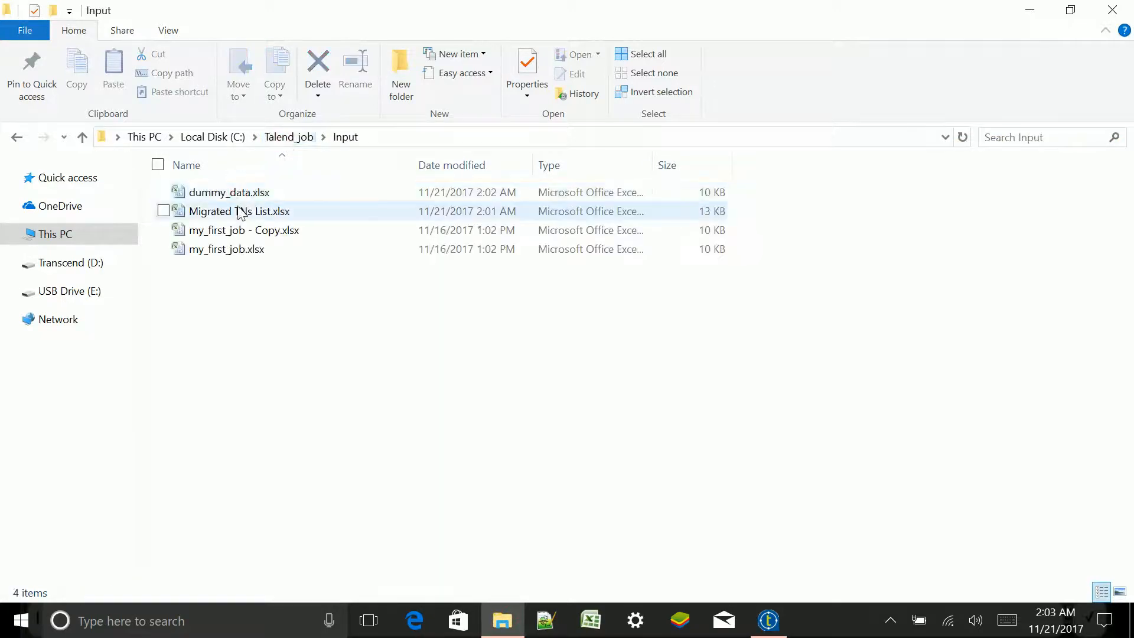
double_click(237, 211)
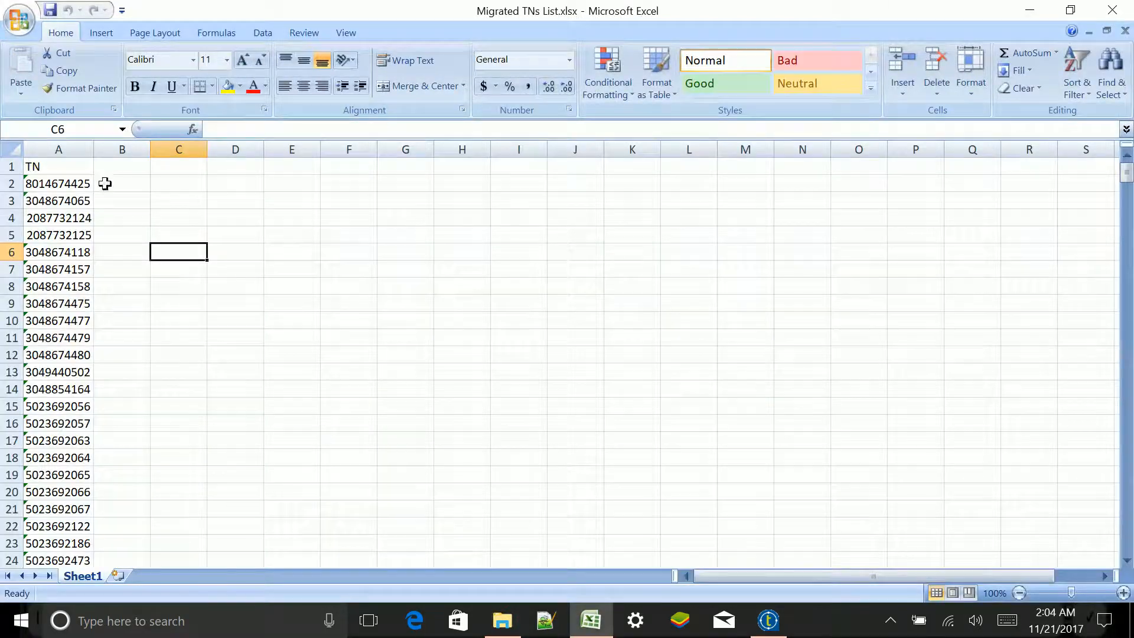
click(1112, 10)
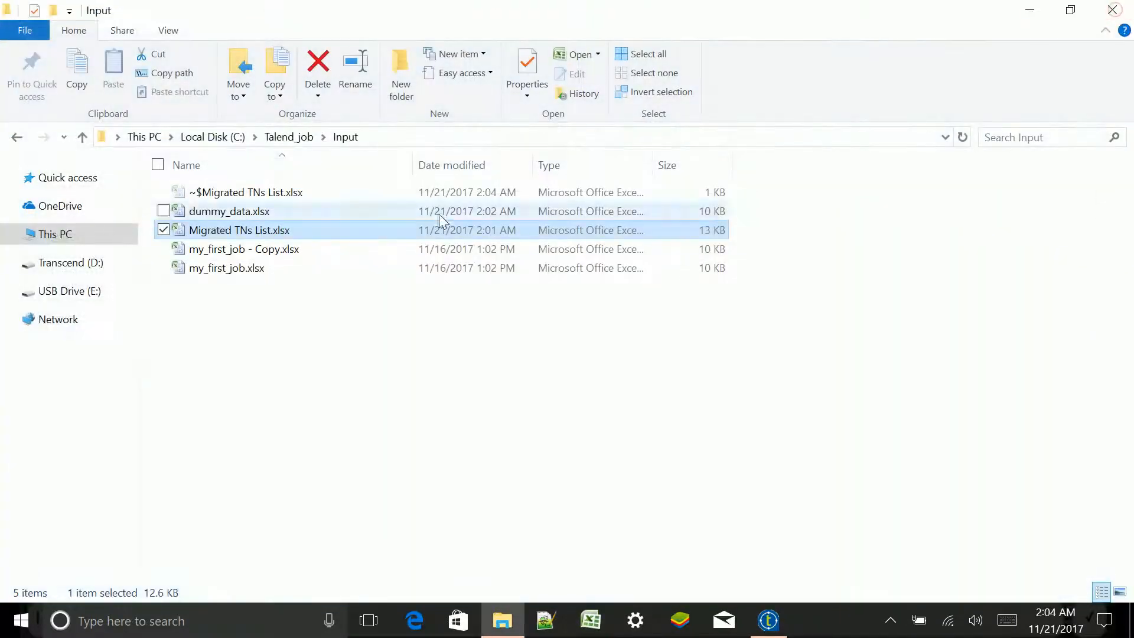
double_click(196, 211)
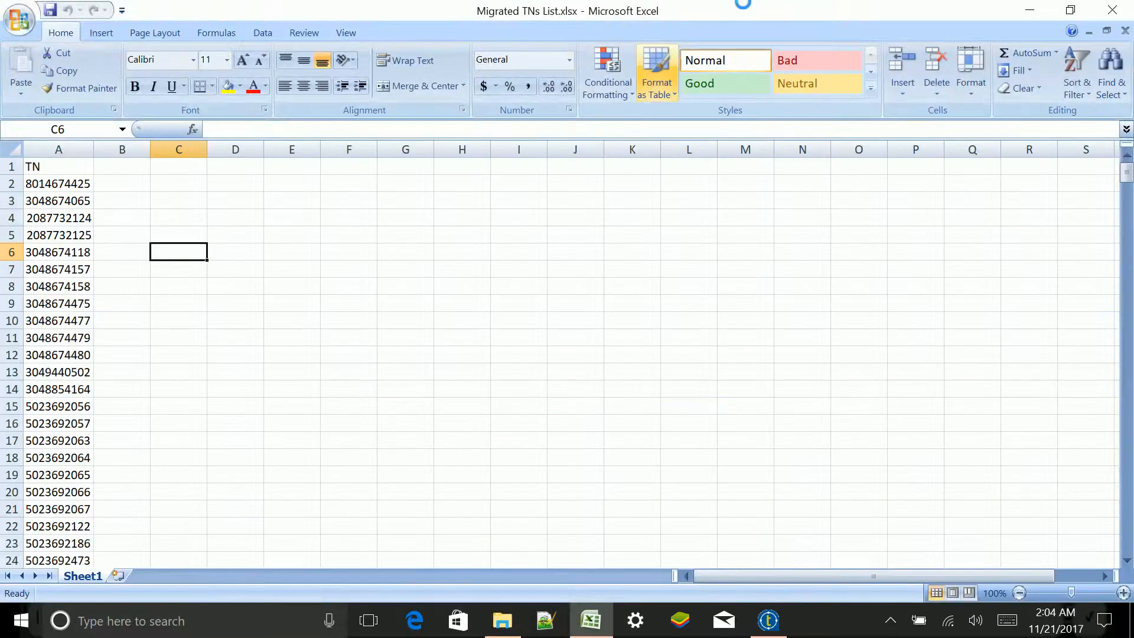
click(1113, 10)
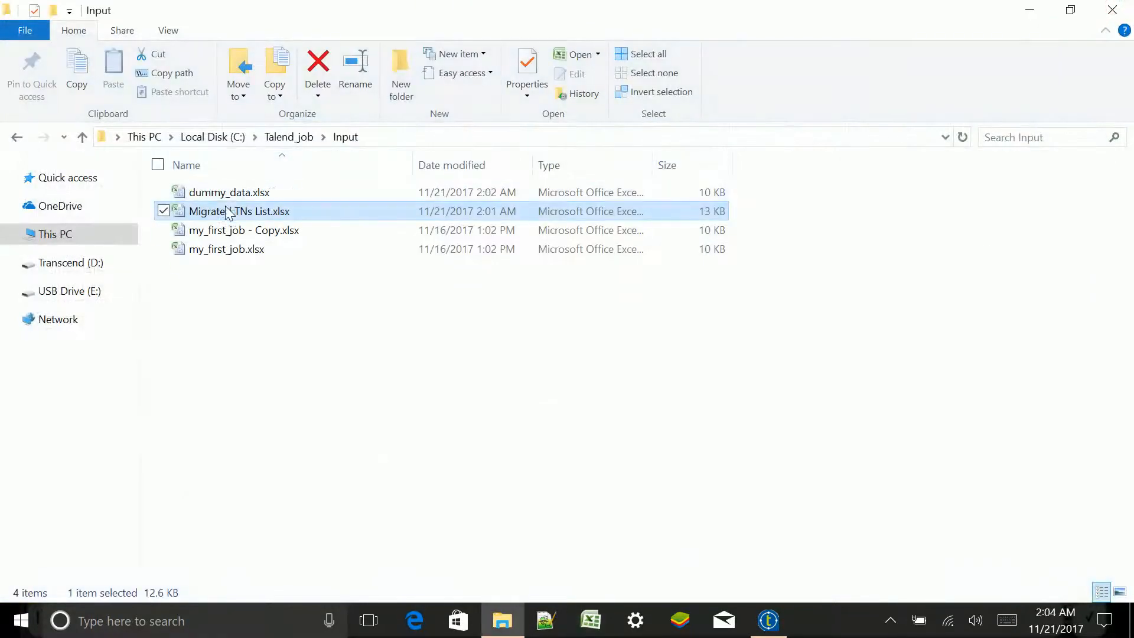
Open dummy_data.xlsx and examine the No entries in column F and the empty cell F7 beside the last telephone number.
double_click(218, 193)
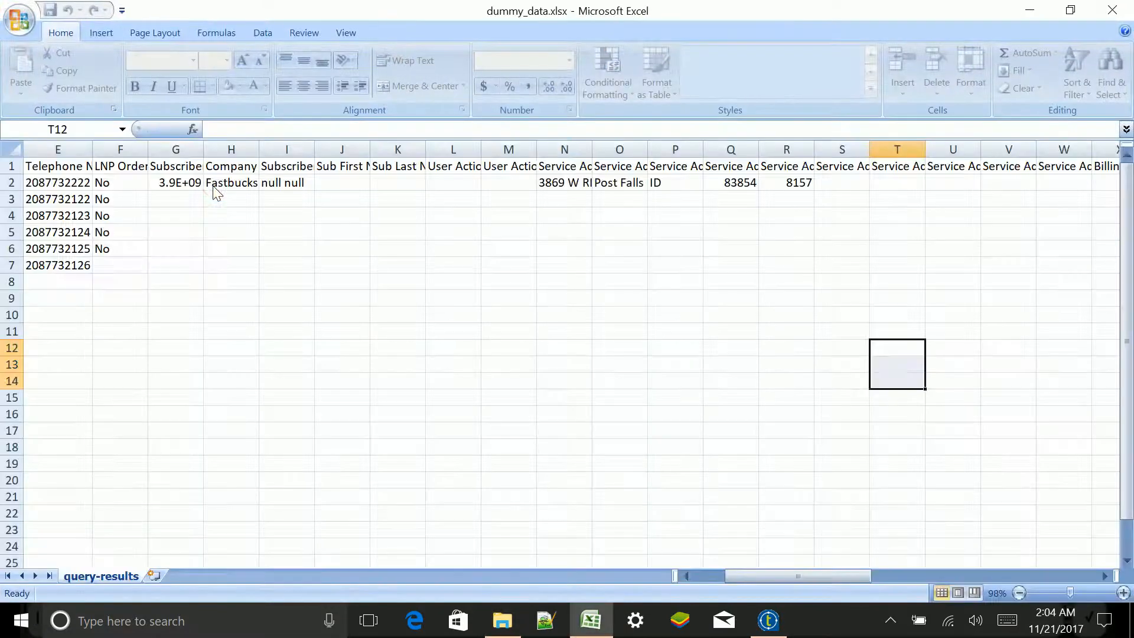
drag(115, 183, 121, 243)
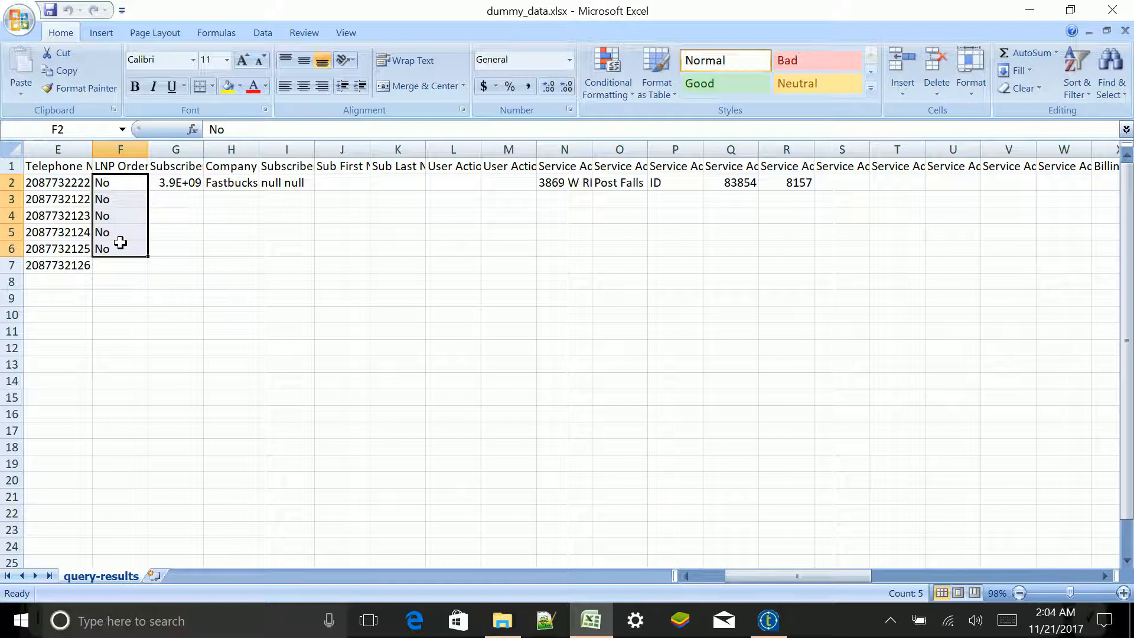
click(184, 276)
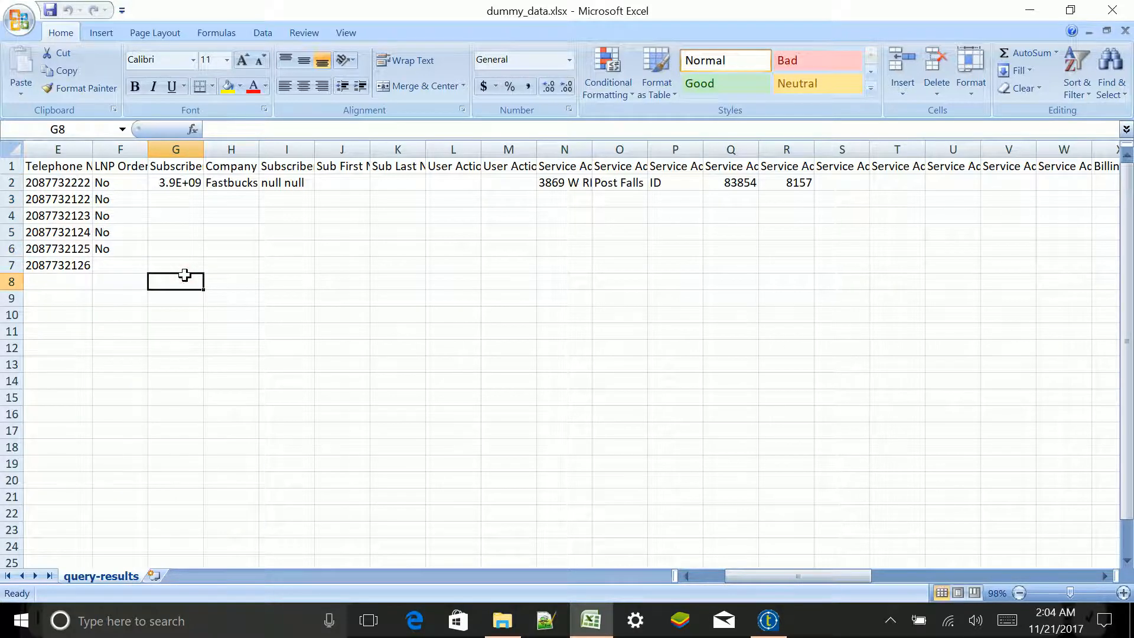
click(86, 264)
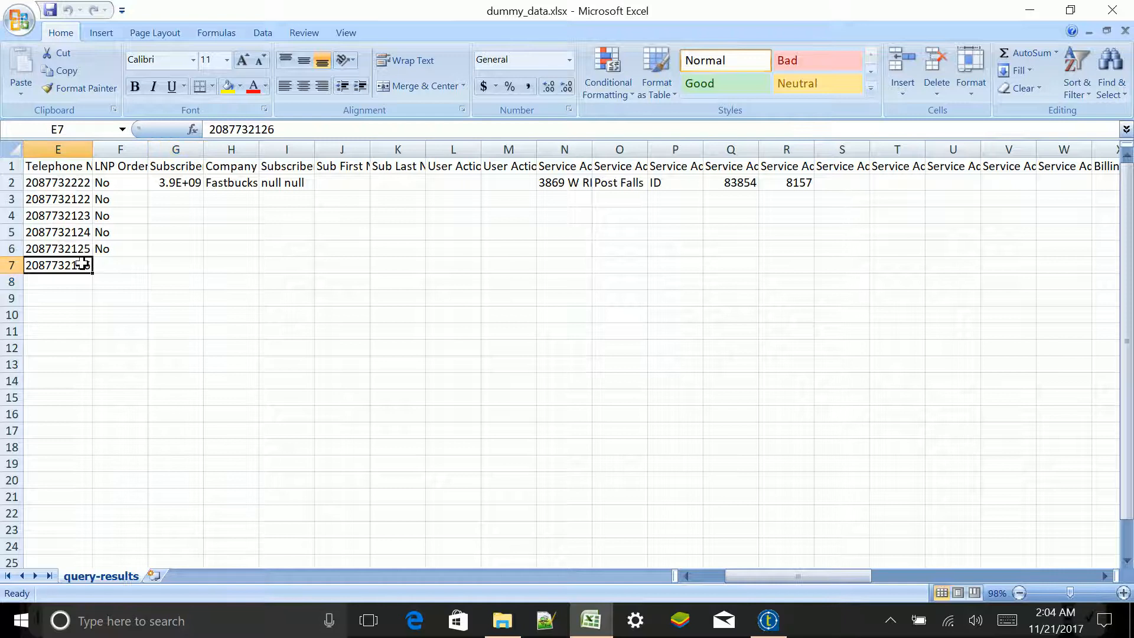
click(135, 267)
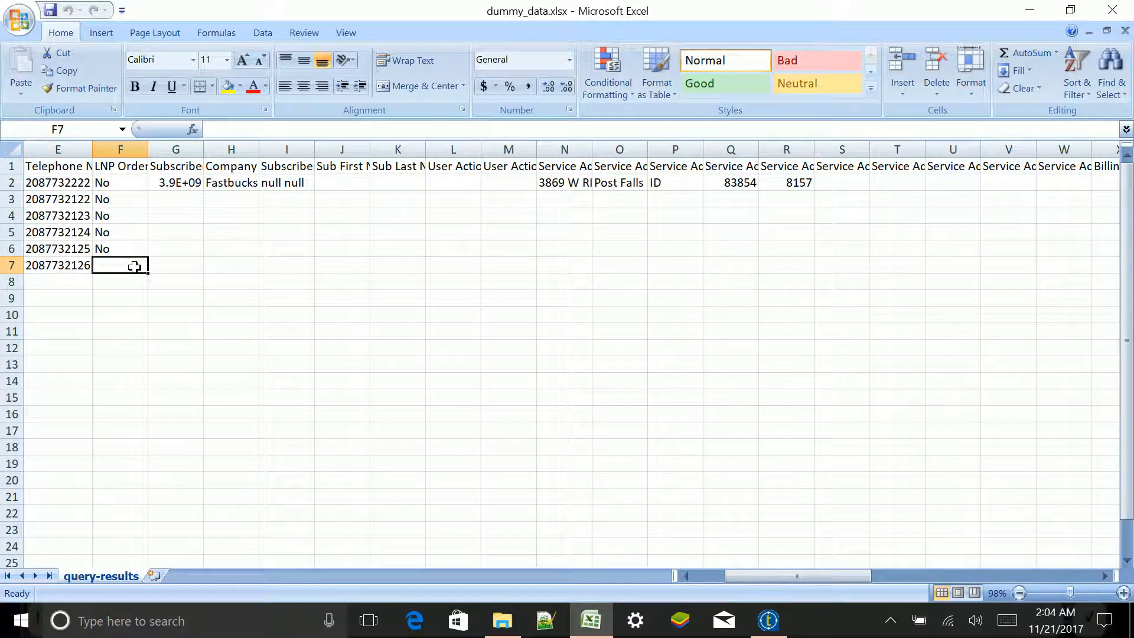
Review the merge_tns filter in the tMap_1 editor against the data in dummy_data.xlsx, leaving the workbook minimized.
click(771, 618)
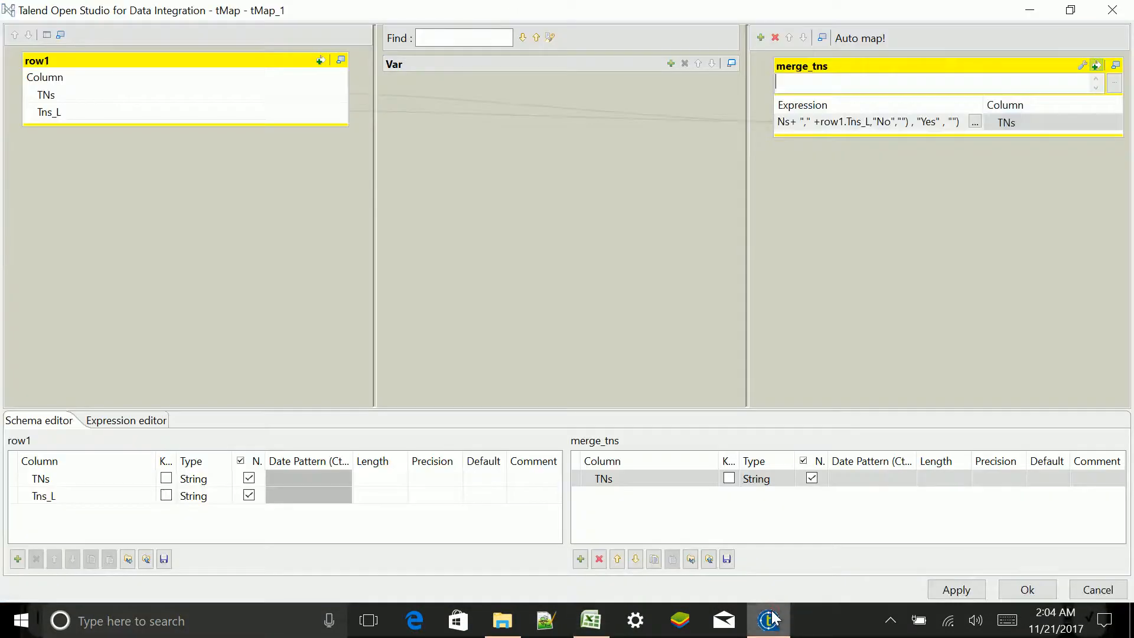
click(1096, 67)
click(1096, 66)
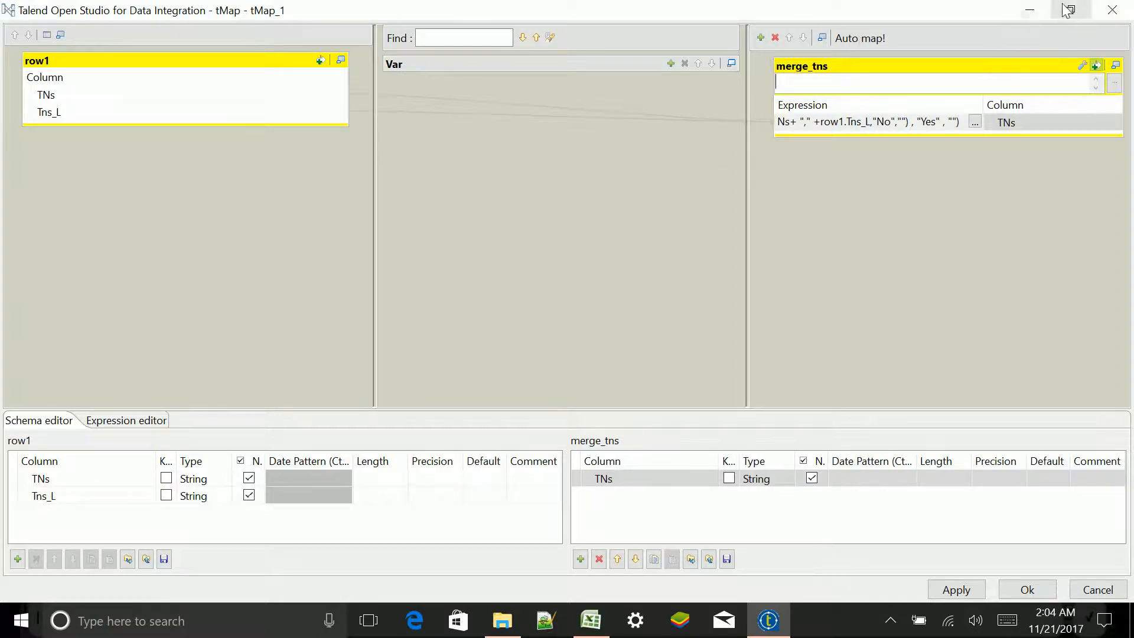
click(590, 620)
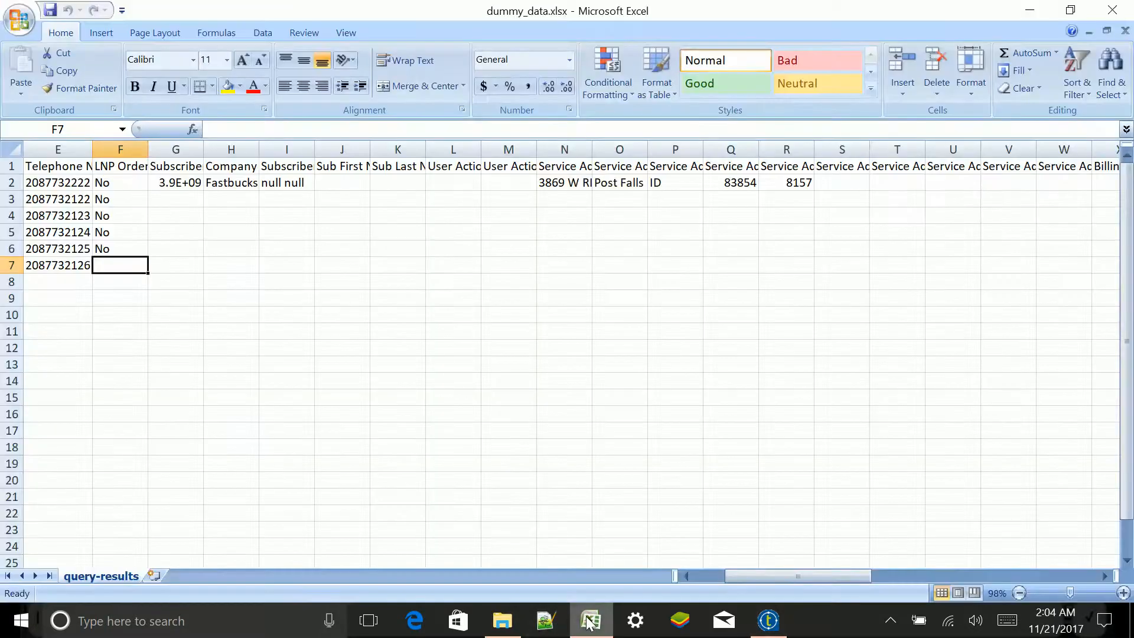
click(1030, 11)
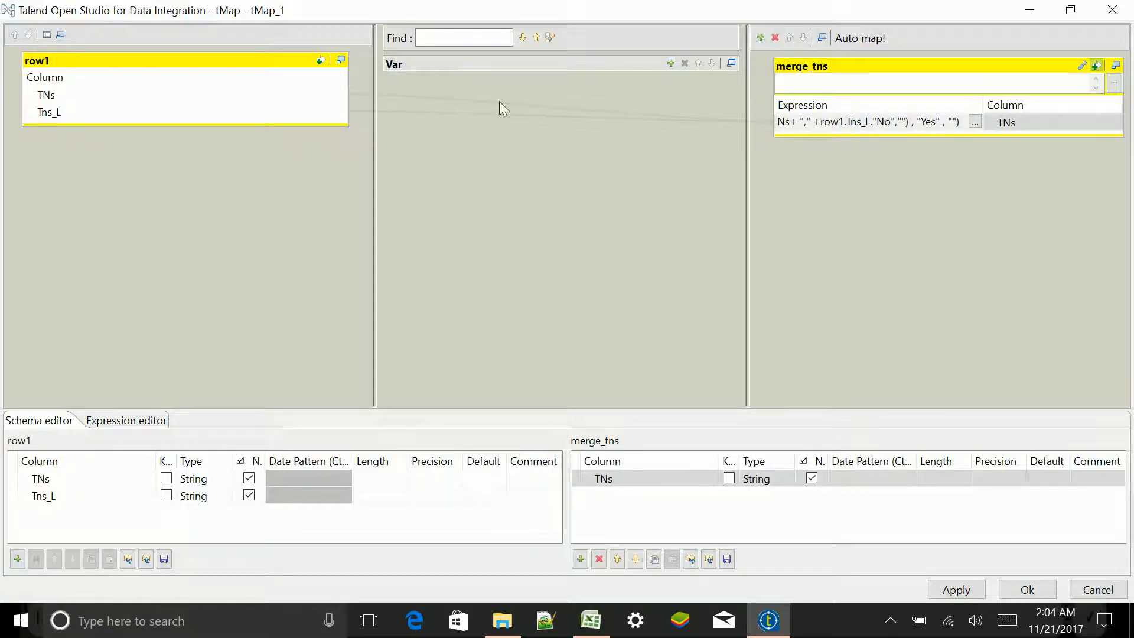
Trace how the row1 TNs and Tns_L columns feed the merge_tns expression, and close tMap_1 without saving the modifications.
click(847, 117)
click(221, 102)
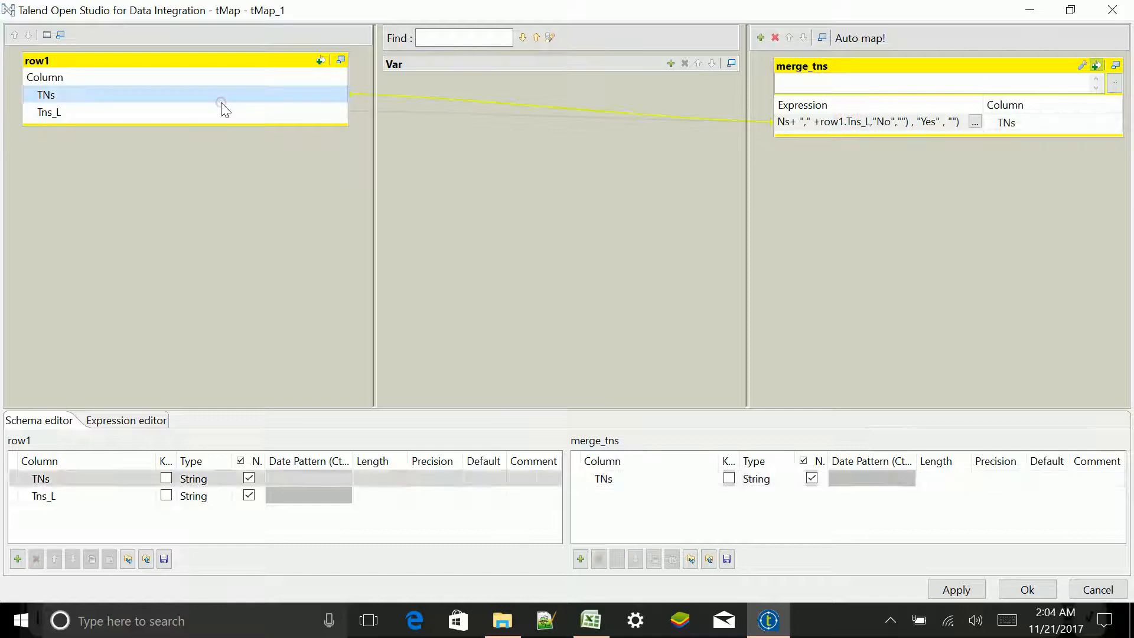
click(834, 129)
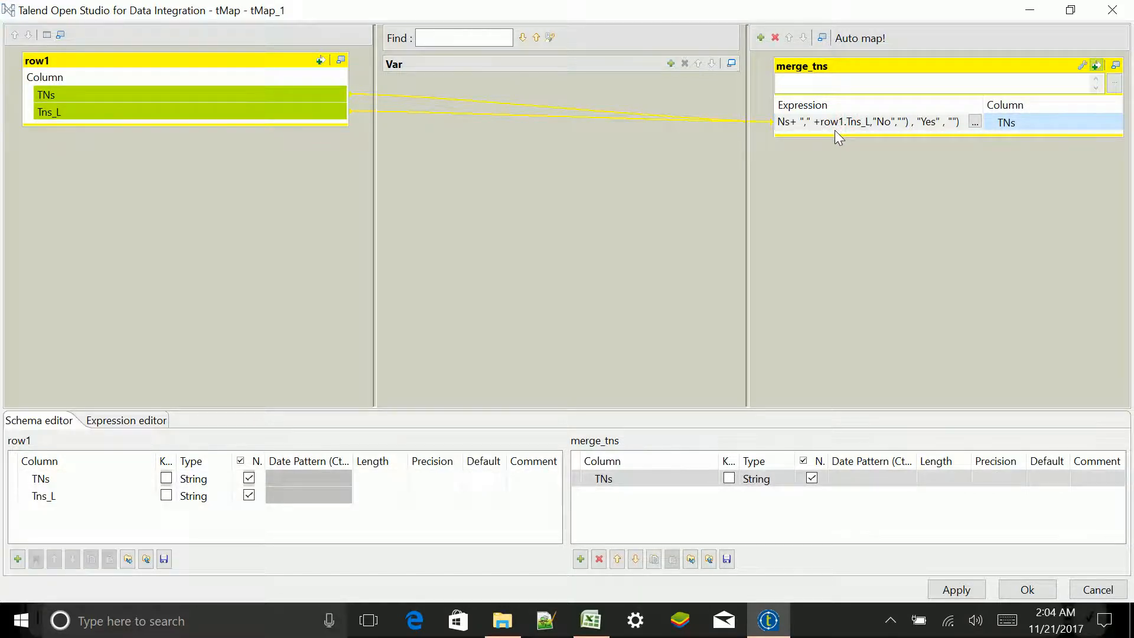
click(1105, 595)
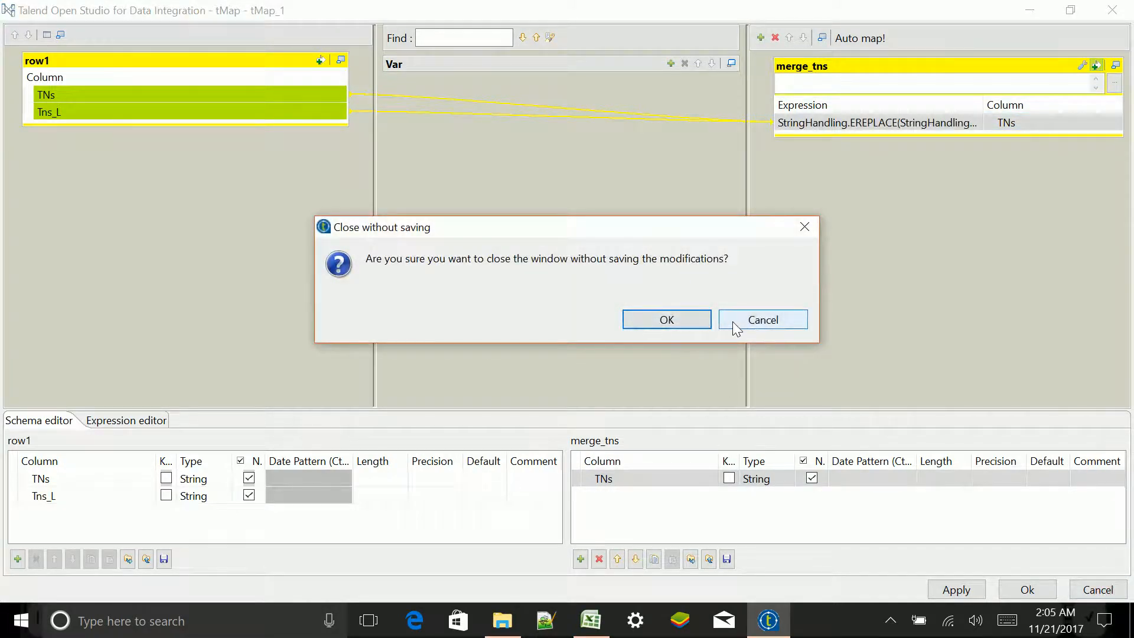
click(682, 321)
Review the join settings in the Checking the joins tMap, show the copyOfMatched filter expression field, and close the editor without saving.
click(709, 196)
double_click(712, 197)
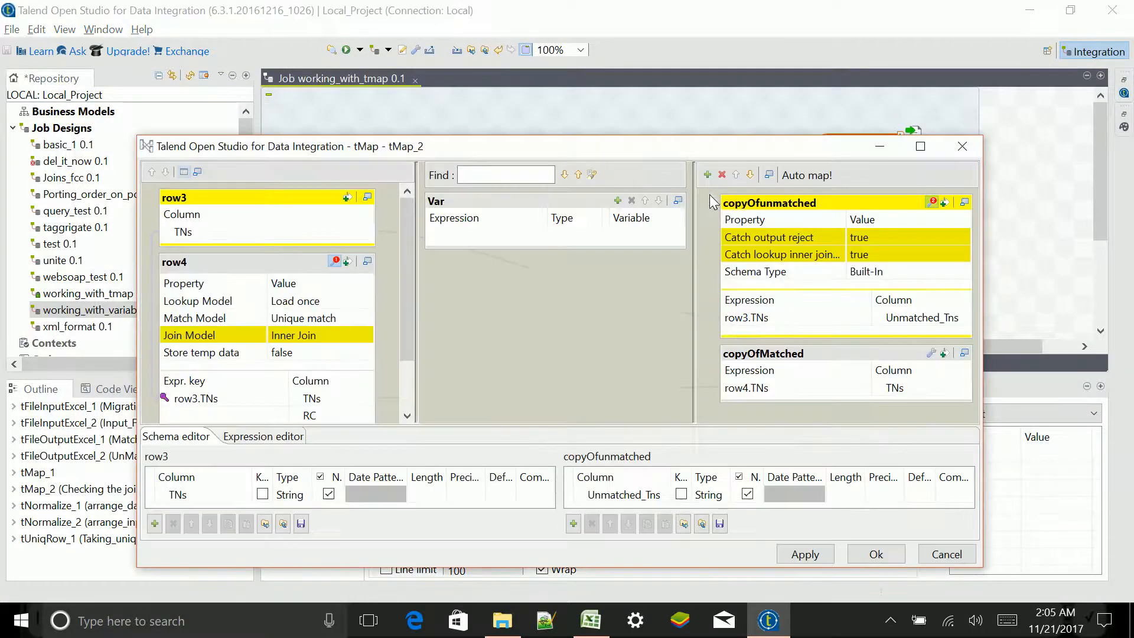
click(920, 146)
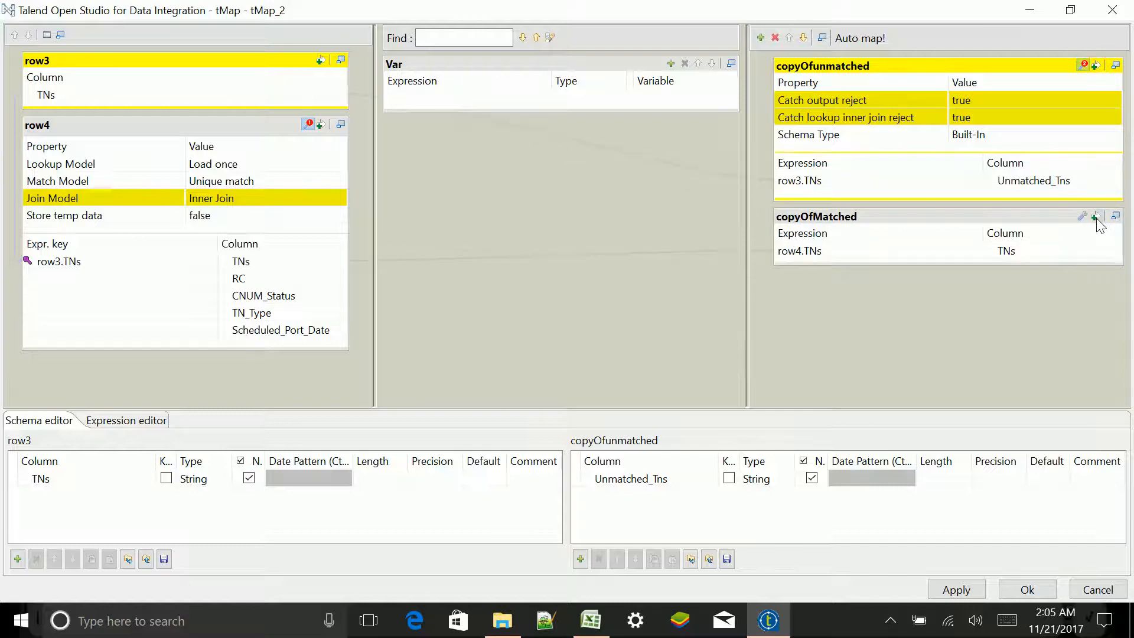
click(1095, 217)
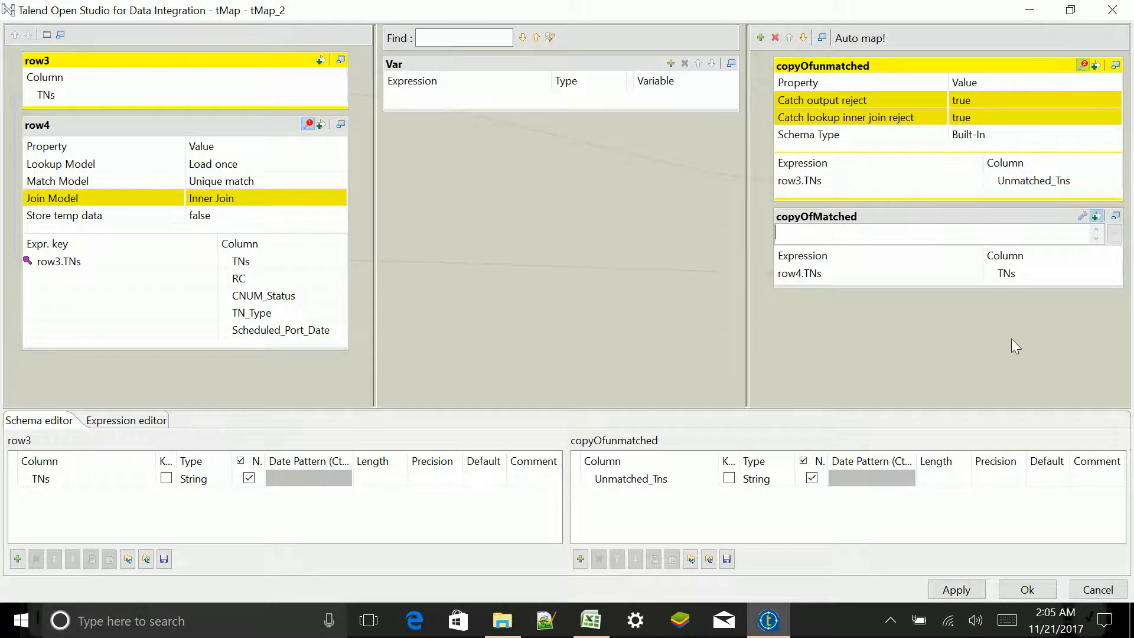
click(1086, 591)
click(661, 319)
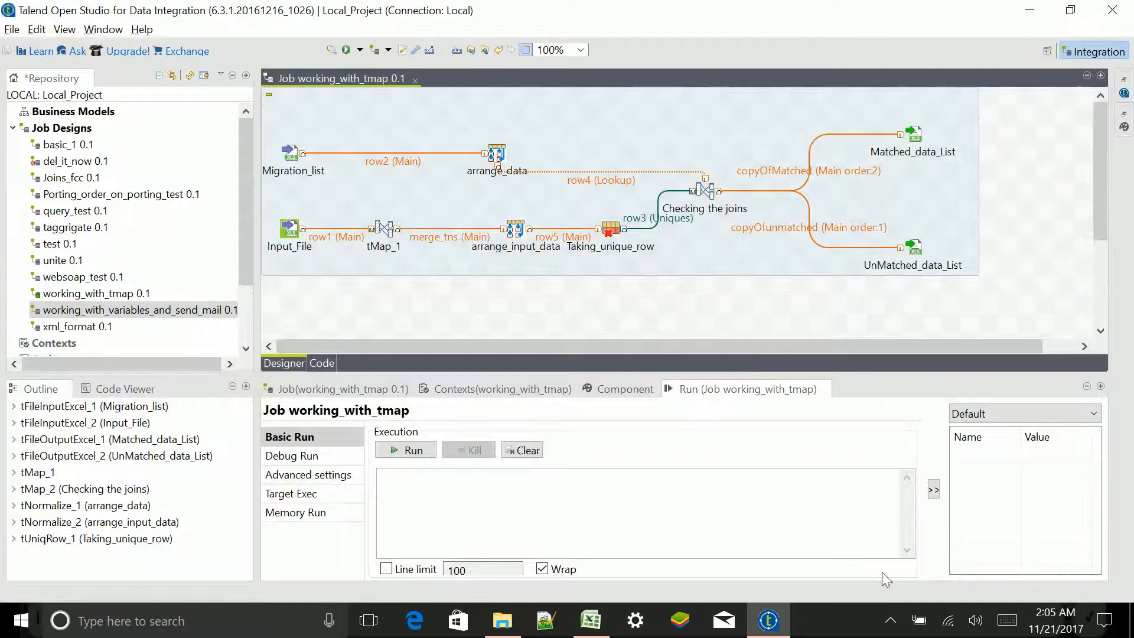
click(890, 620)
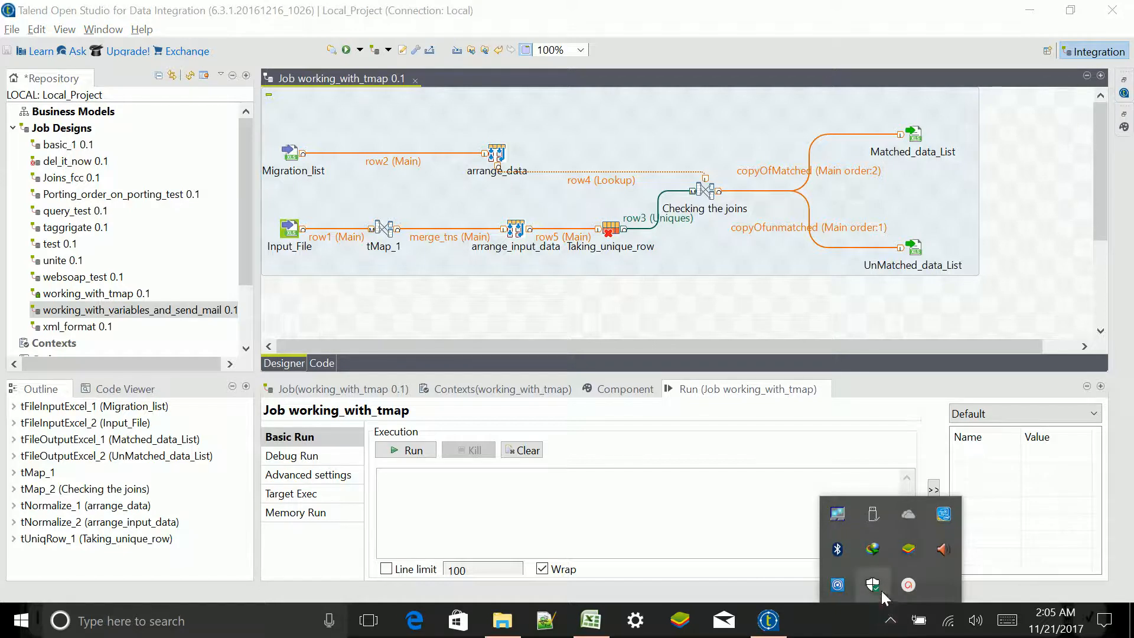
click(912, 575)
click(1044, 576)
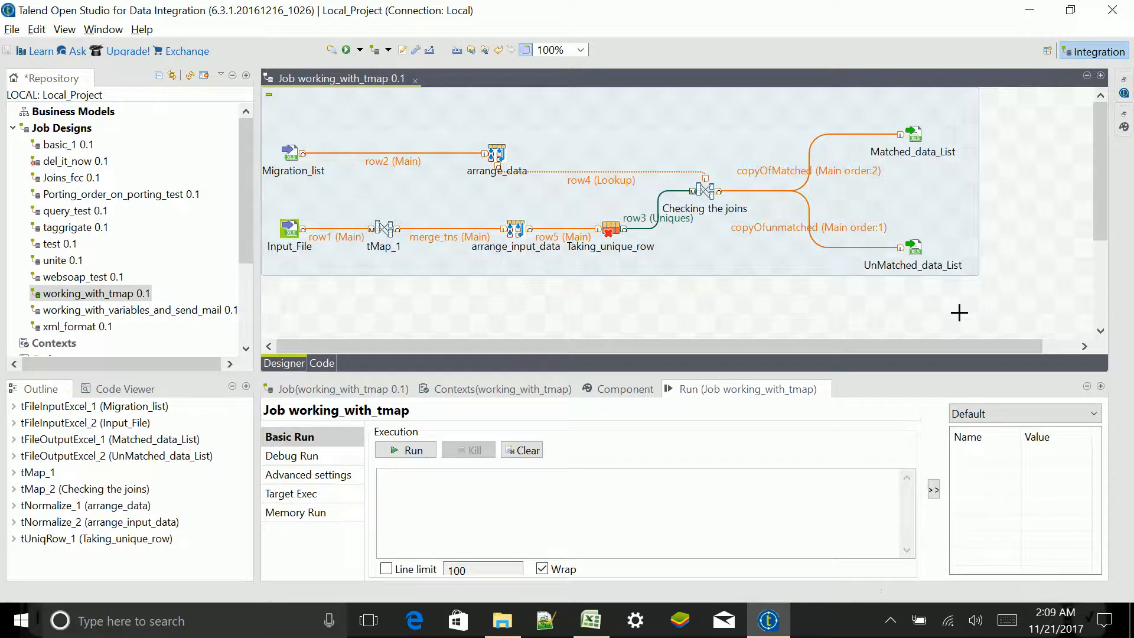
Reopen the Checking the joins tMap, reveal the copyOfunmatched filter expression field below its reject settings, and close the editor without saving.
double_click(707, 196)
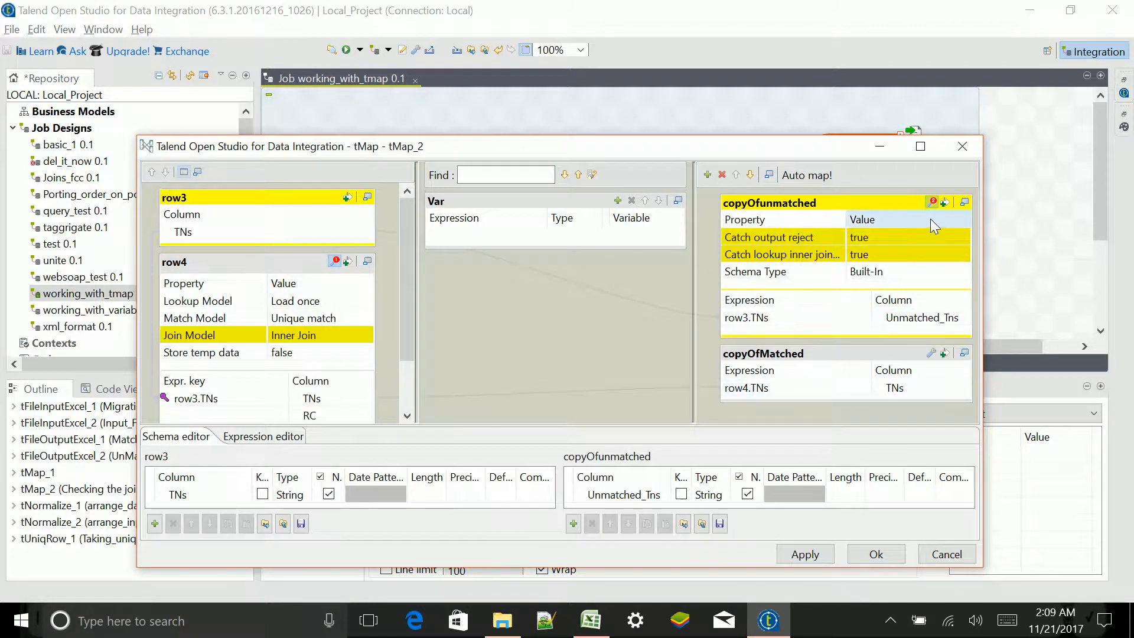
click(943, 202)
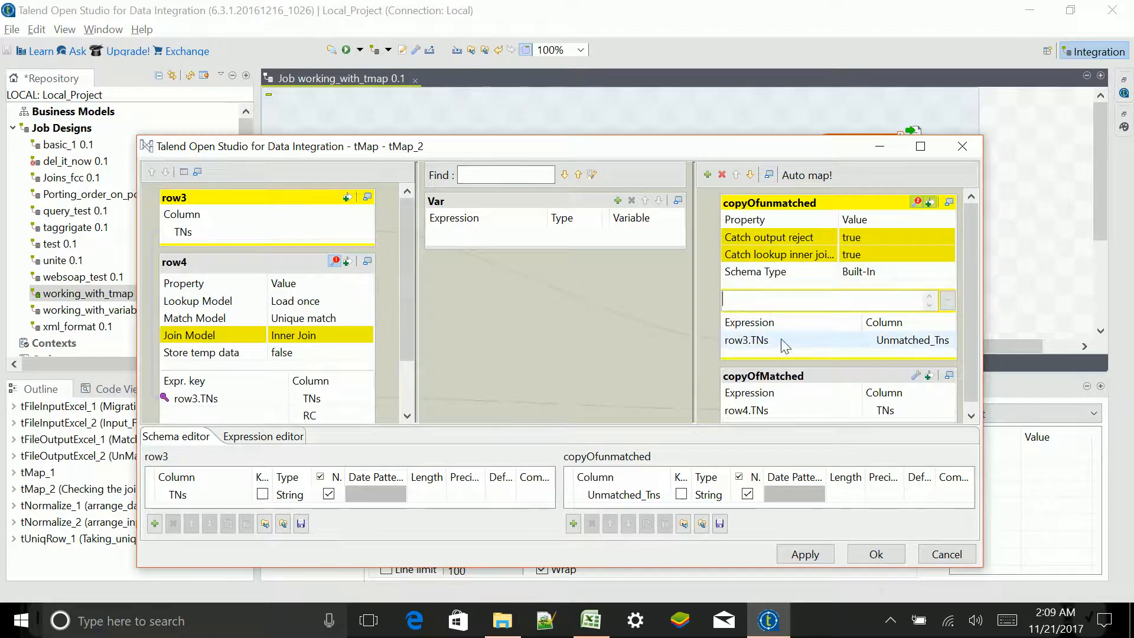
click(970, 146)
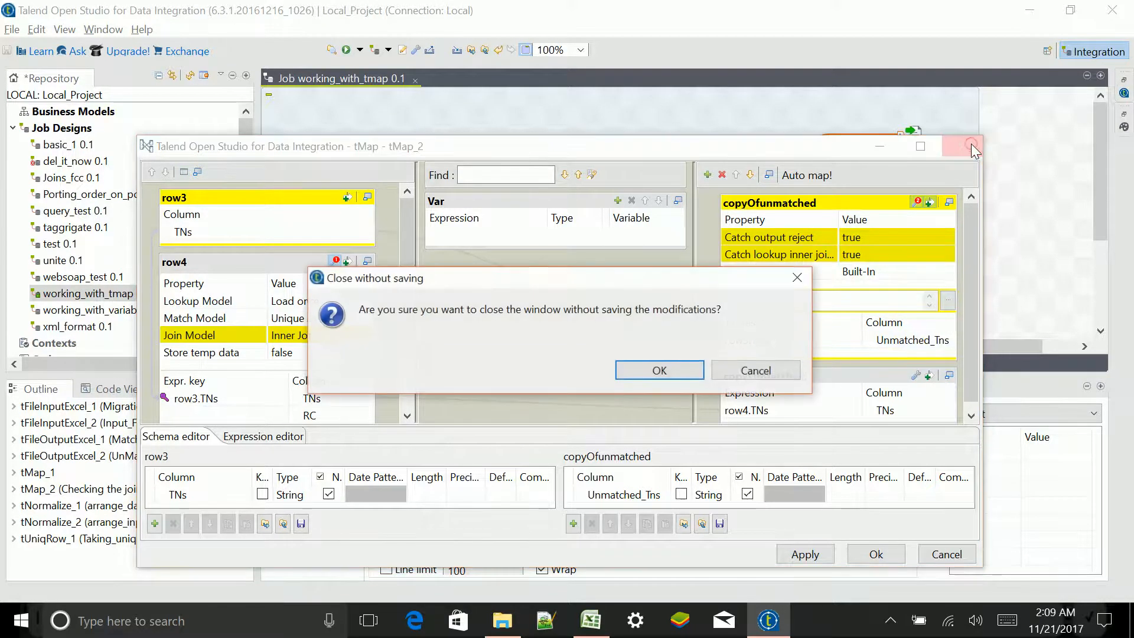
click(756, 370)
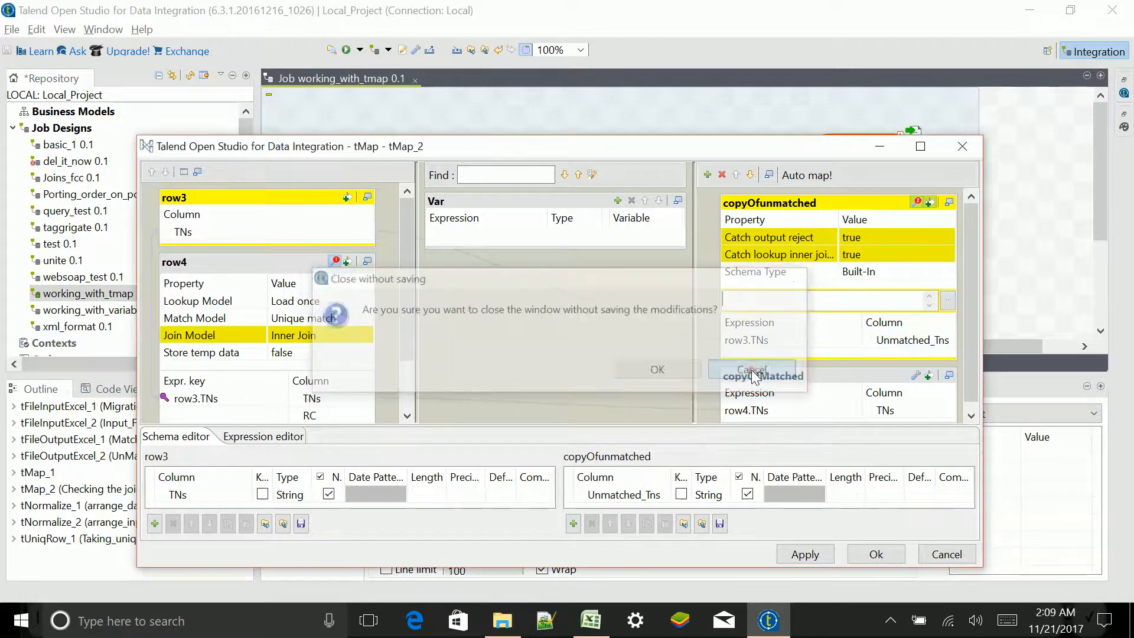
click(962, 147)
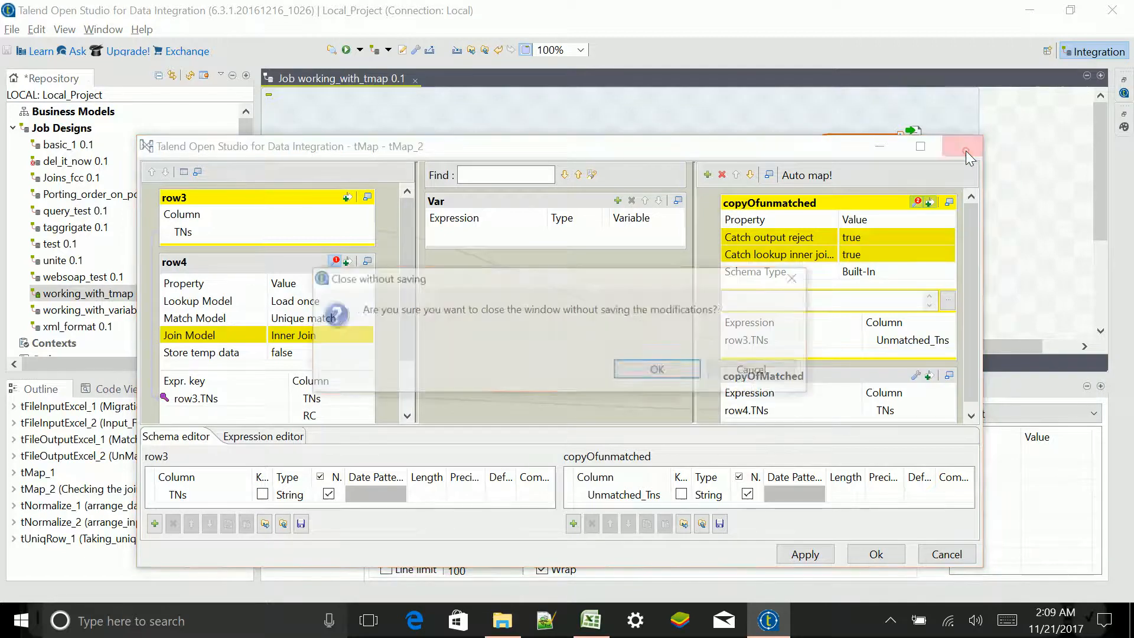
click(658, 369)
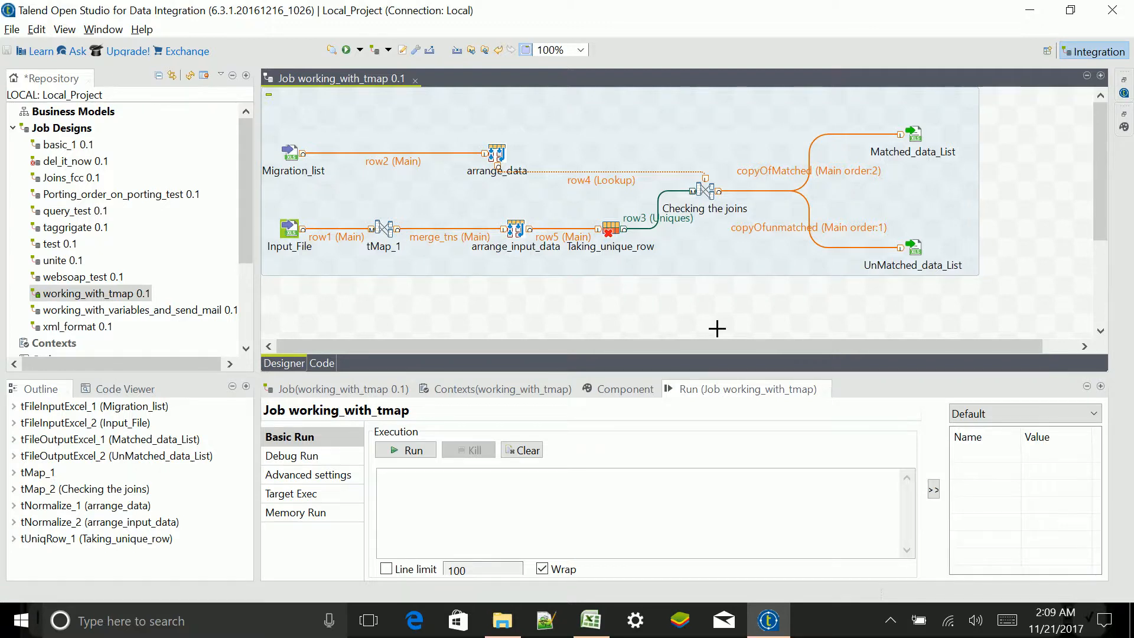
click(888, 620)
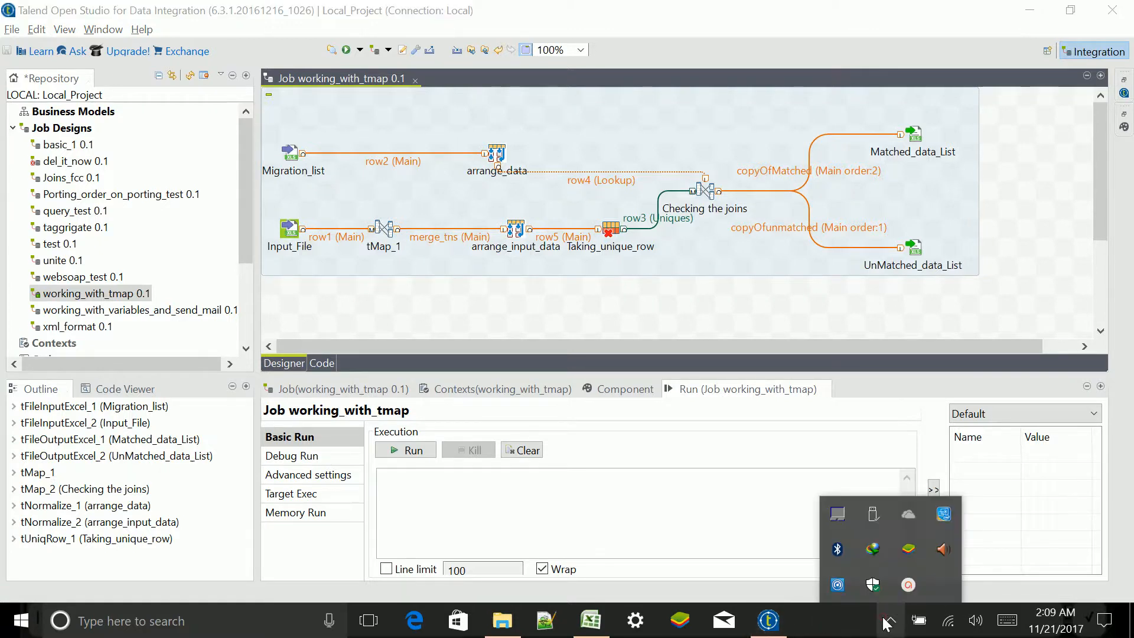
click(908, 585)
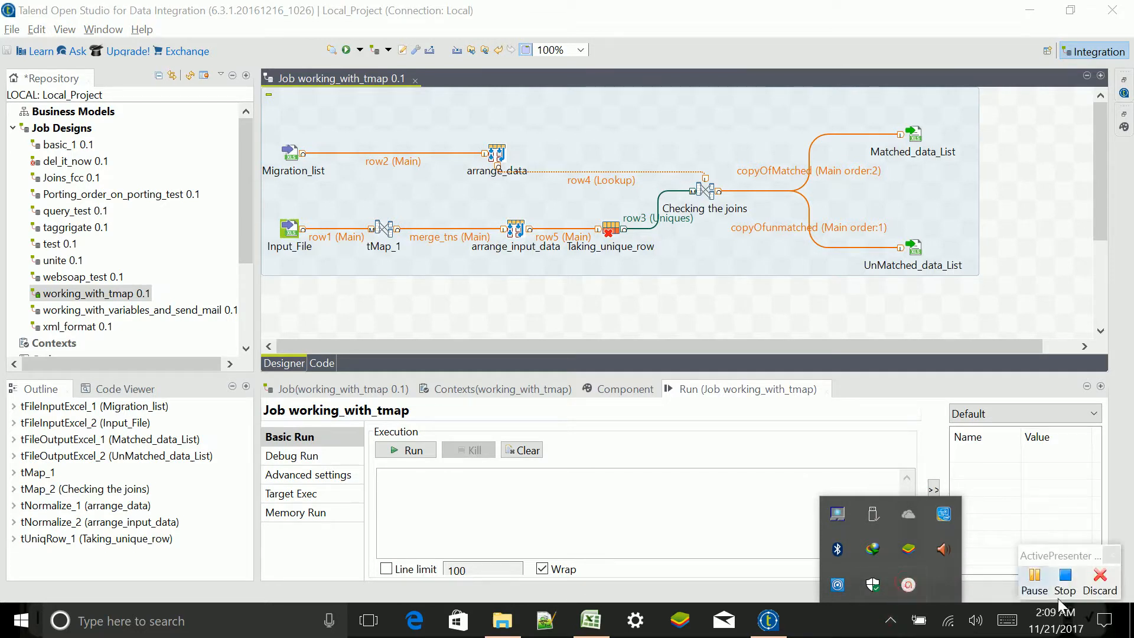